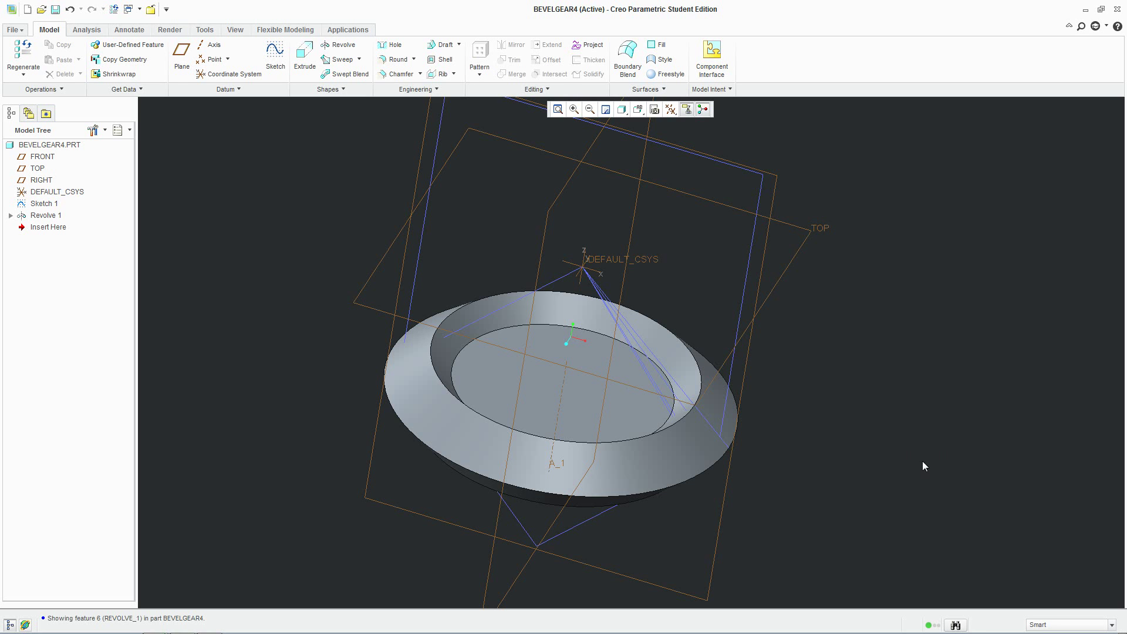
Orbit and tilt the bevel gear blank to inspect it from a couple of angles
{"action": "middle_click_drag", "start_coordinate": [867, 497], "coordinate": [837, 447]}
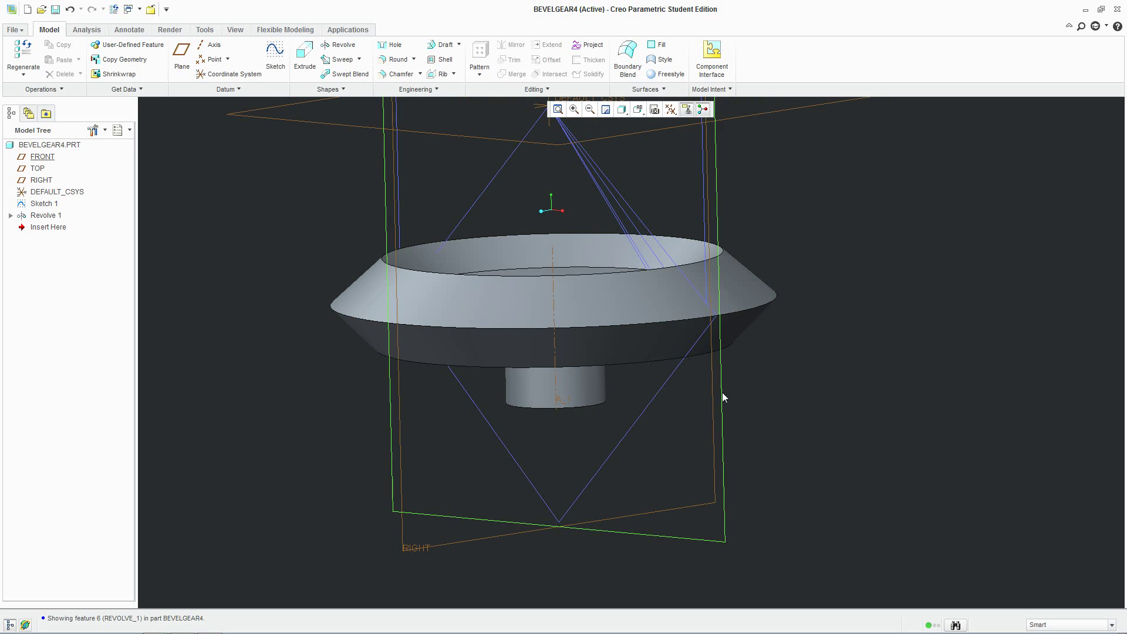
{"action": "mouse_move", "coordinate": [729, 395]}
{"action": "middle_mouse_down"}
{"action": "mouse_move", "coordinate": [792, 453]}
{"action": "mouse_move", "coordinate": [802, 433]}
{"action": "mouse_move", "coordinate": [745, 420]}
{"action": "mouse_move", "coordinate": [837, 445]}
{"action": "mouse_move", "coordinate": [829, 450]}
{"action": "middle_mouse_up"}
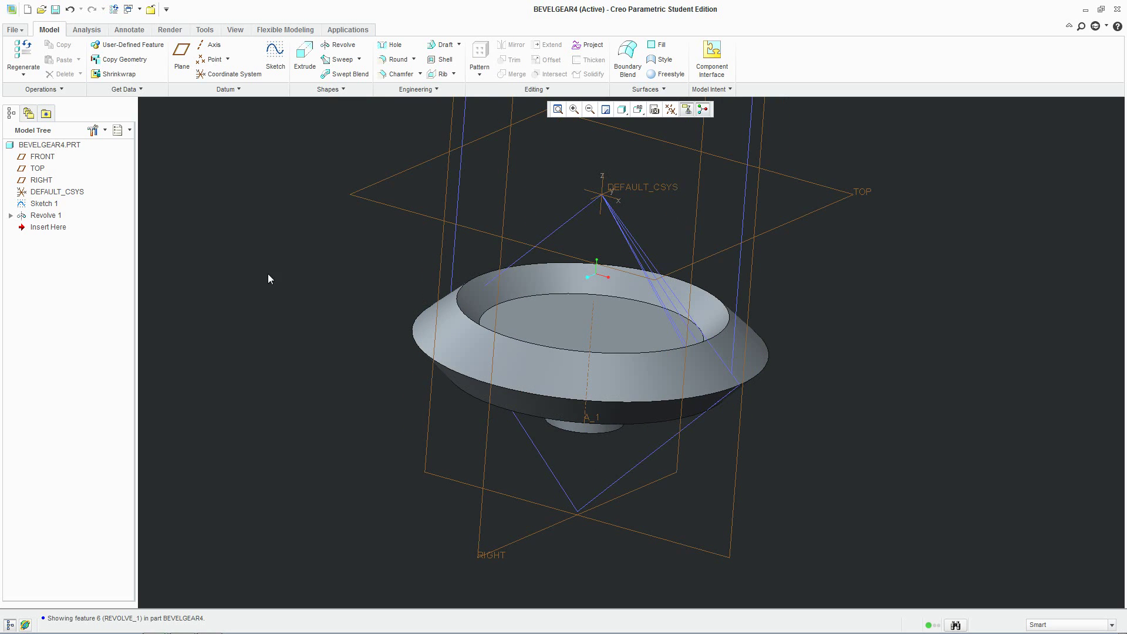
Start a datum plane on TOP, drag it below the gear, and set its offset to 40.00
{"action": "left_click", "coordinate": [182, 56]}
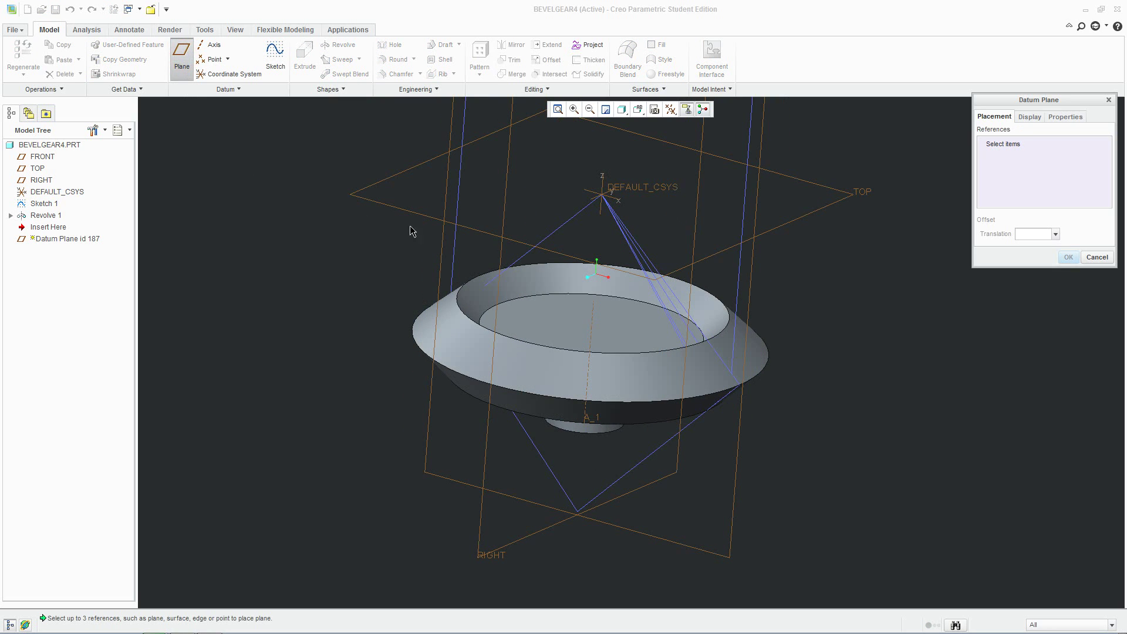
{"action": "left_click", "coordinate": [825, 216]}
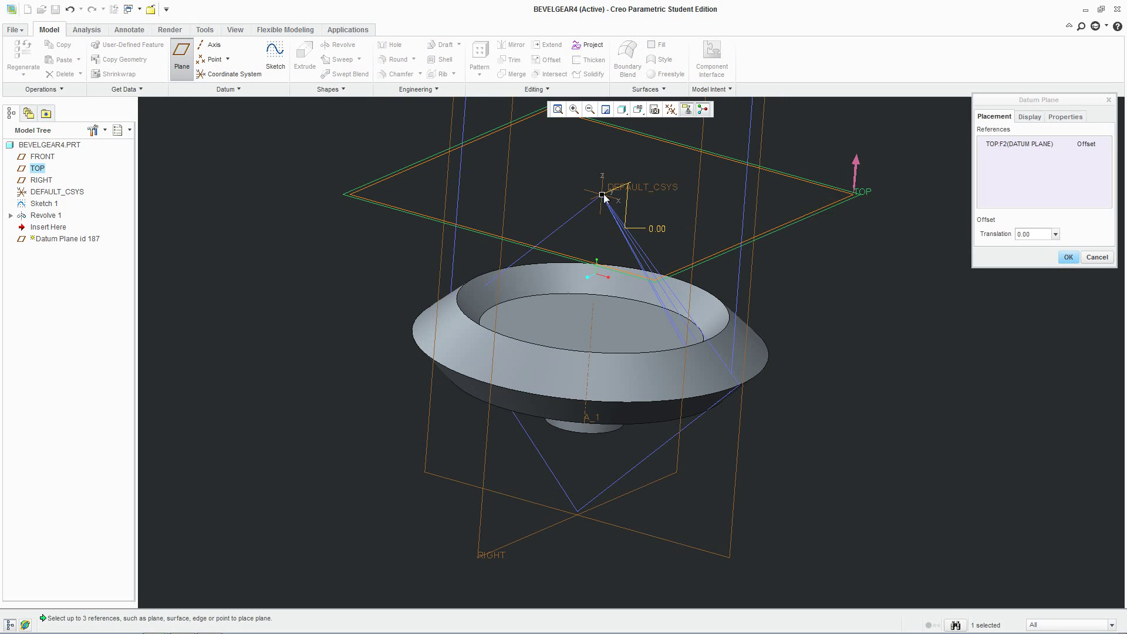
{"action": "left_click_drag", "start_coordinate": [603, 196], "coordinate": [576, 523]}
{"action": "mouse_move", "coordinate": [576, 524]}
{"action": "middle_mouse_down"}
{"action": "mouse_move", "coordinate": [576, 486]}
{"action": "mouse_move", "coordinate": [626, 482]}
{"action": "mouse_move", "coordinate": [589, 530]}
{"action": "middle_mouse_up"}
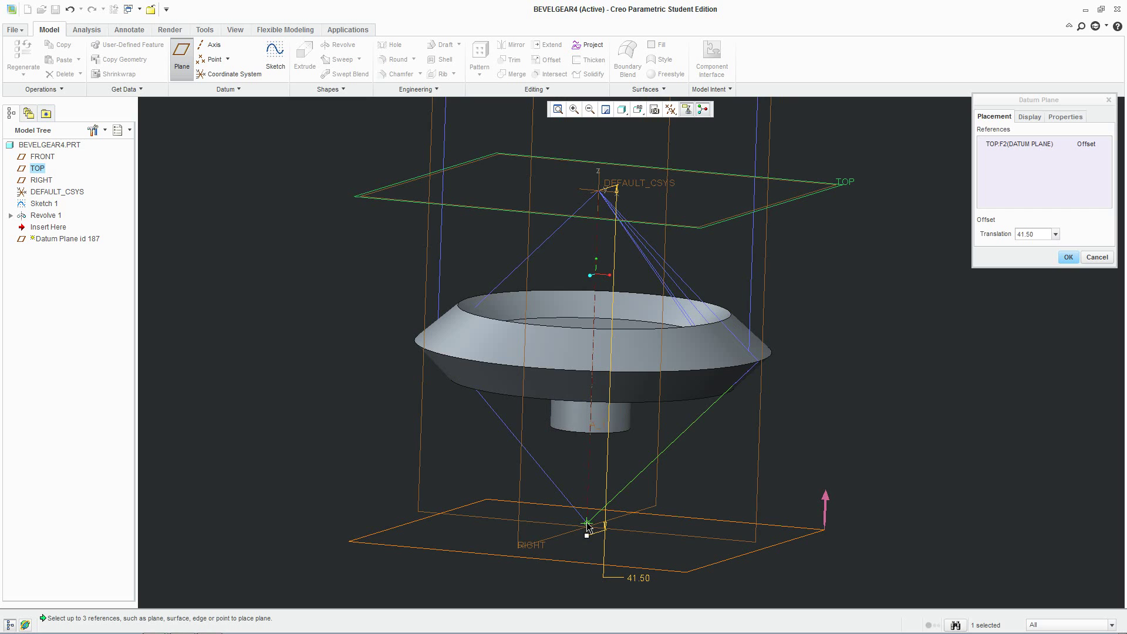
{"action": "double_click", "coordinate": [634, 581]}
{"action": "key", "text": "Return"}
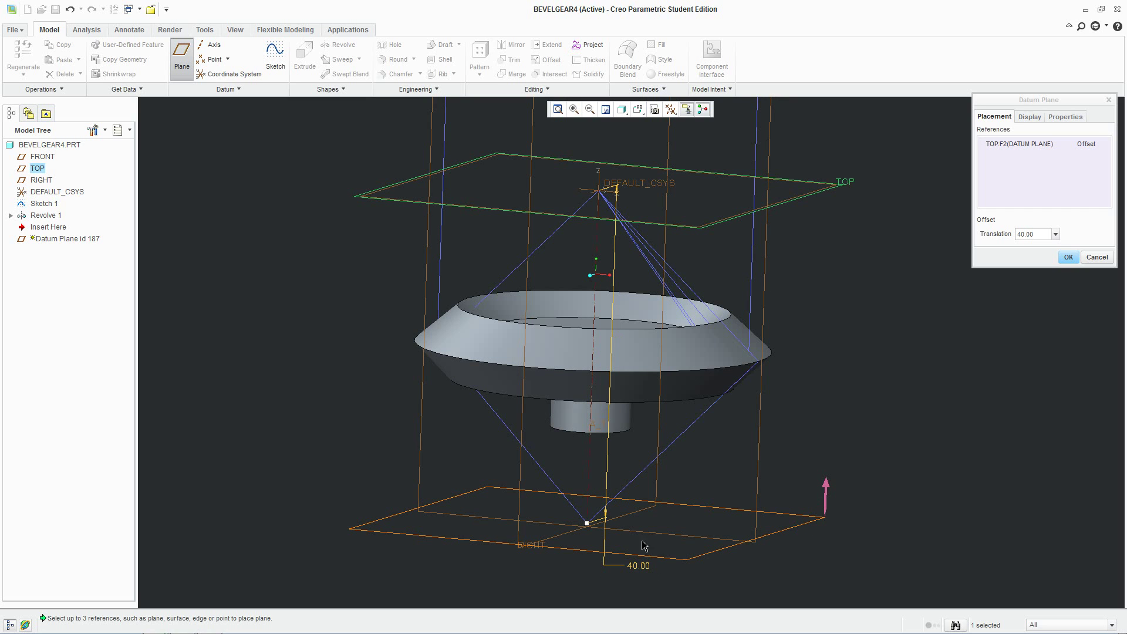
{"action": "middle_click_drag", "start_coordinate": [643, 539], "coordinate": [597, 520]}
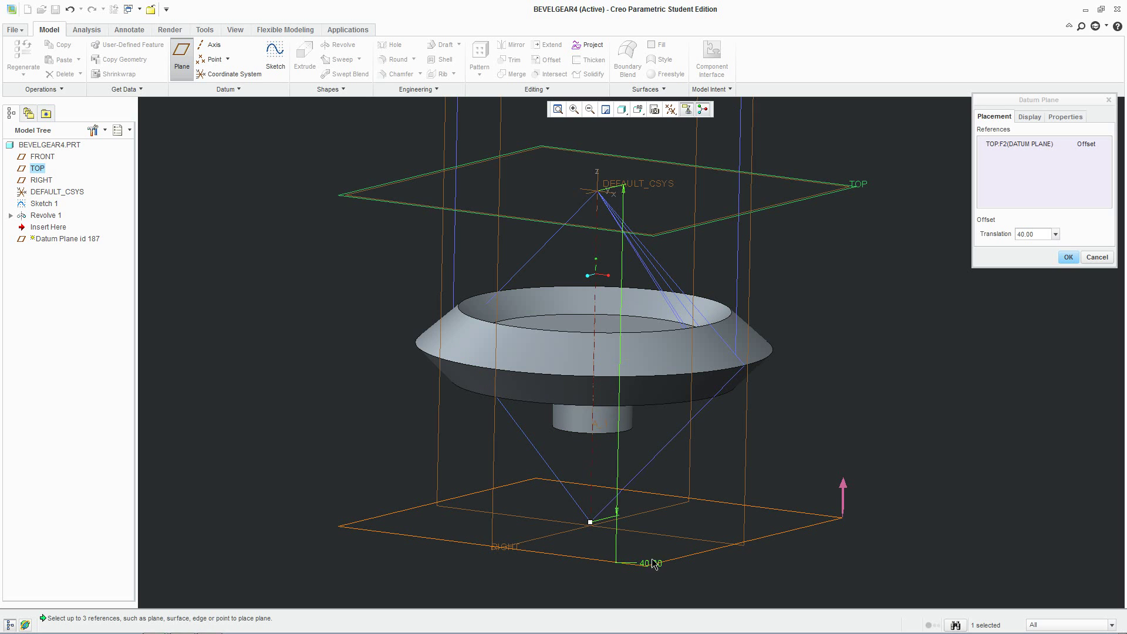
Confirm datum plane DTM1 at its 40.00 offset below the gear
{"action": "left_click", "coordinate": [1068, 257]}
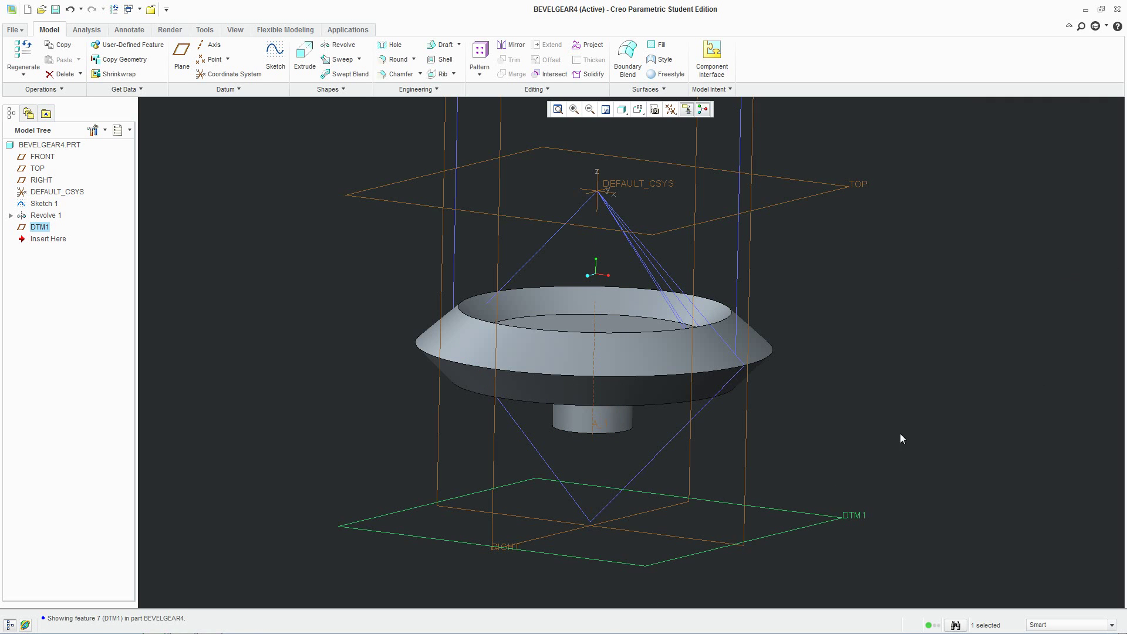
{"action": "middle_click_drag", "start_coordinate": [890, 435], "coordinate": [794, 451]}
{"action": "left_click", "coordinate": [315, 362]}
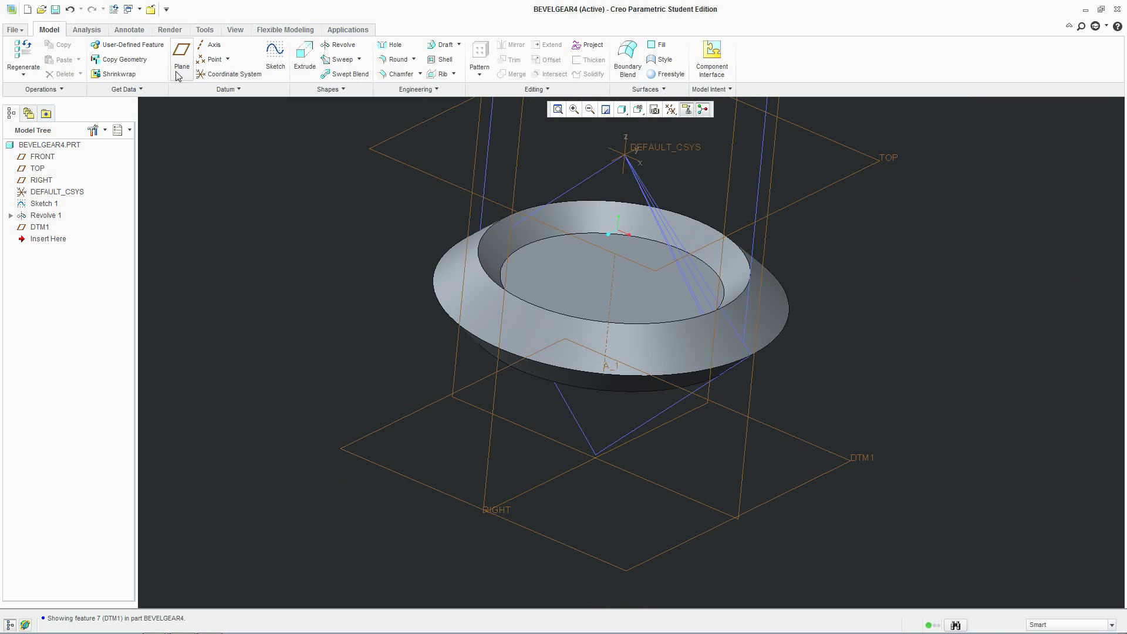
Create axis A_2 through DTM1 and the RIGHT plane
{"action": "left_click", "coordinate": [205, 46]}
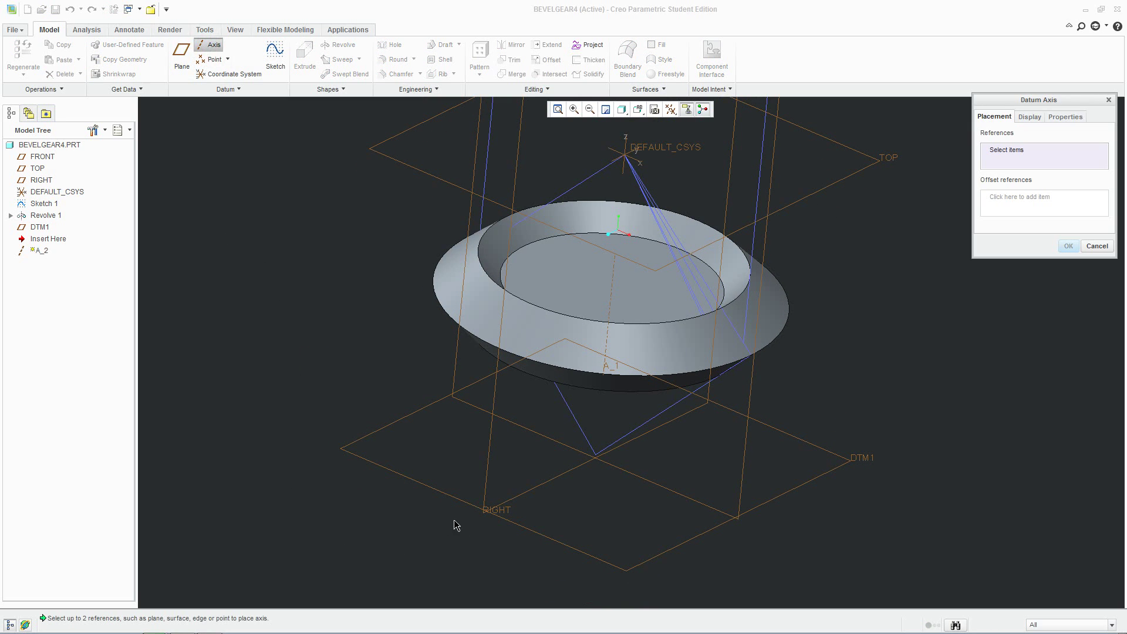
{"action": "left_click", "coordinate": [549, 539]}
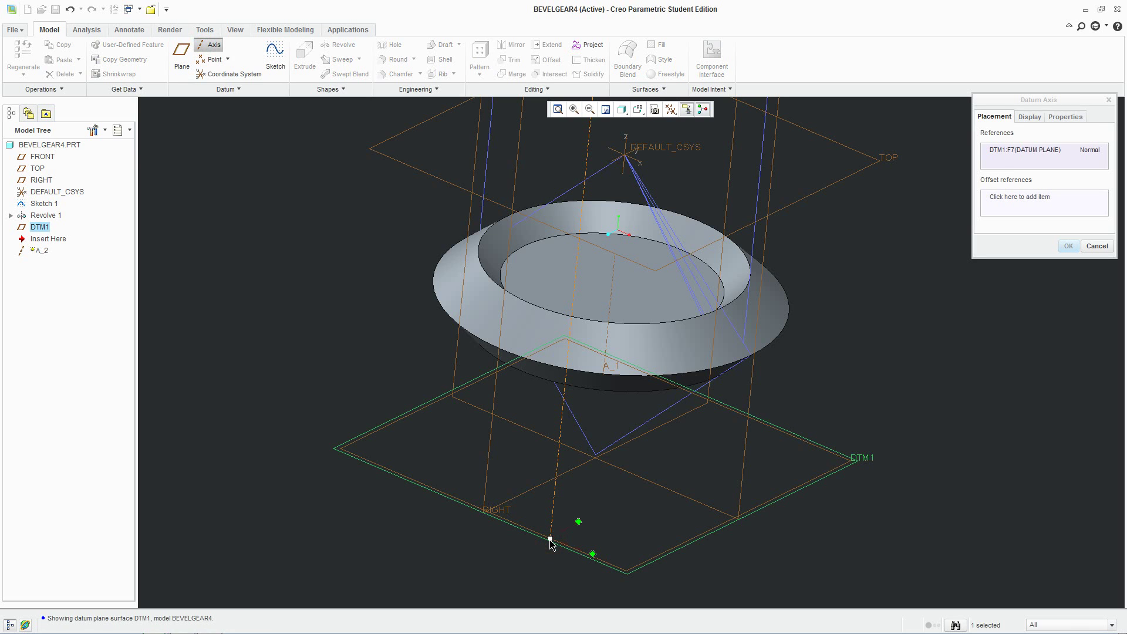
{"action": "left_click", "coordinate": [486, 485], "text": "ctrl"}
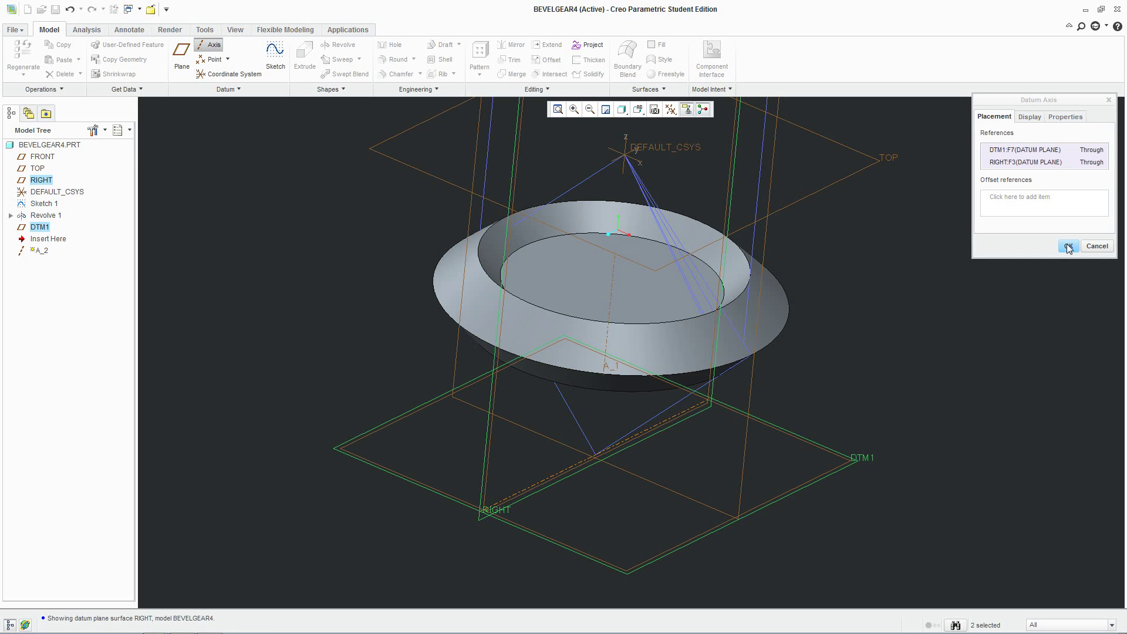
{"action": "left_click", "coordinate": [1067, 246]}
{"action": "middle_click_drag", "start_coordinate": [828, 414], "coordinate": [805, 357]}
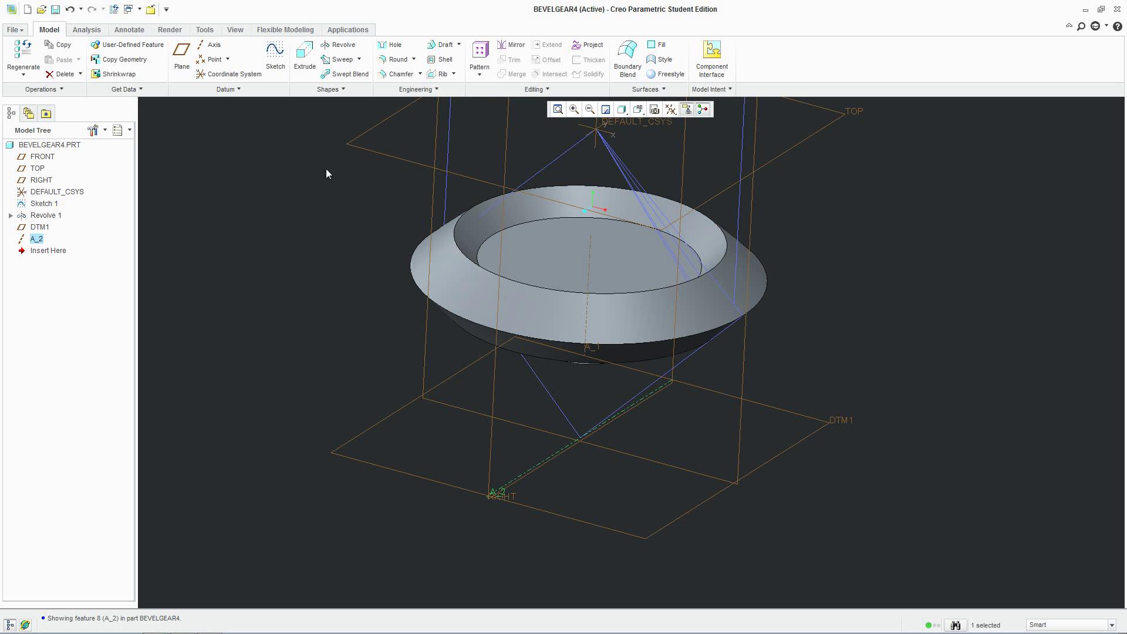
Create datum plane DTM2 through axis A_2 and the Sketch 1 curve, then orbit to review it
{"action": "left_click", "coordinate": [239, 270]}
{"action": "left_click", "coordinate": [181, 51]}
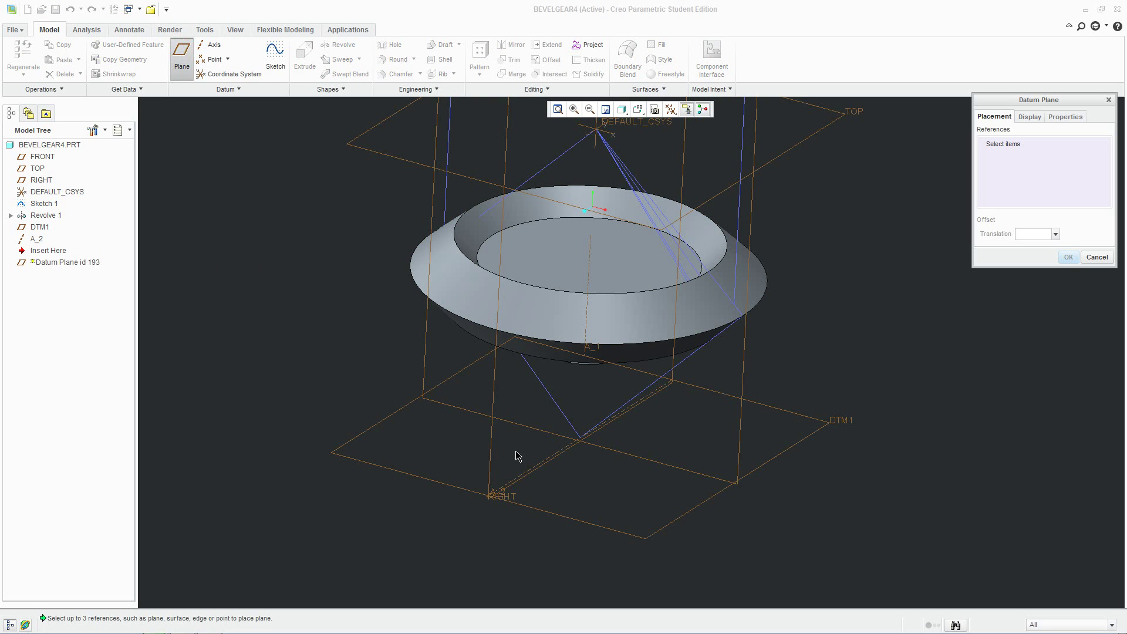
{"action": "left_click", "coordinate": [541, 468]}
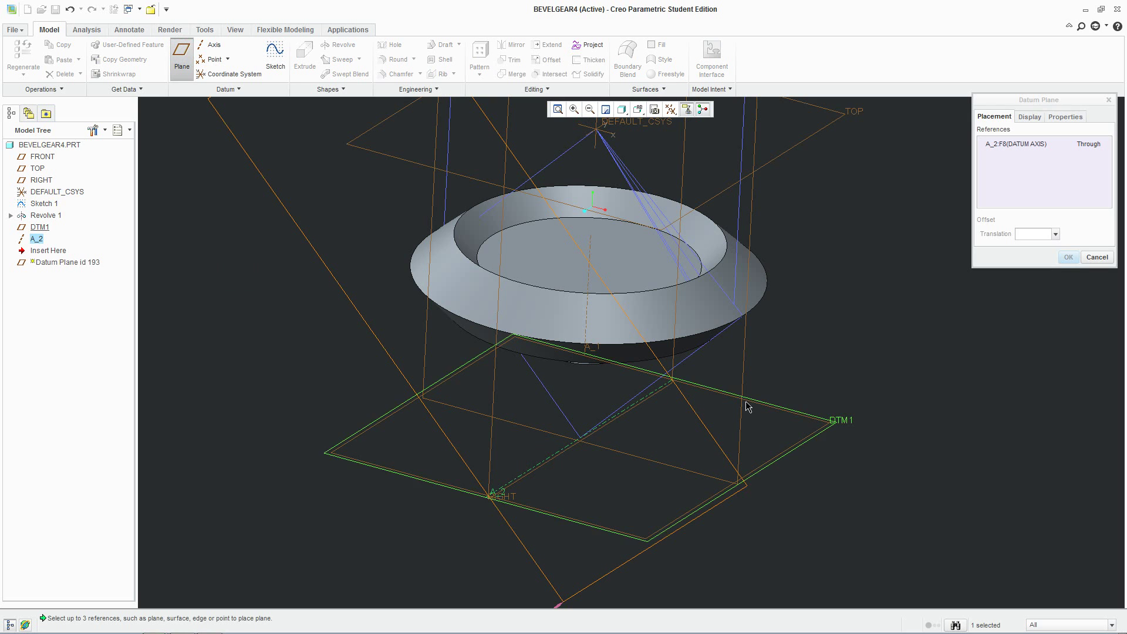
{"action": "mouse_move", "coordinate": [712, 385]}
{"action": "middle_mouse_down"}
{"action": "mouse_move", "coordinate": [736, 347]}
{"action": "mouse_move", "coordinate": [701, 398]}
{"action": "middle_mouse_up"}
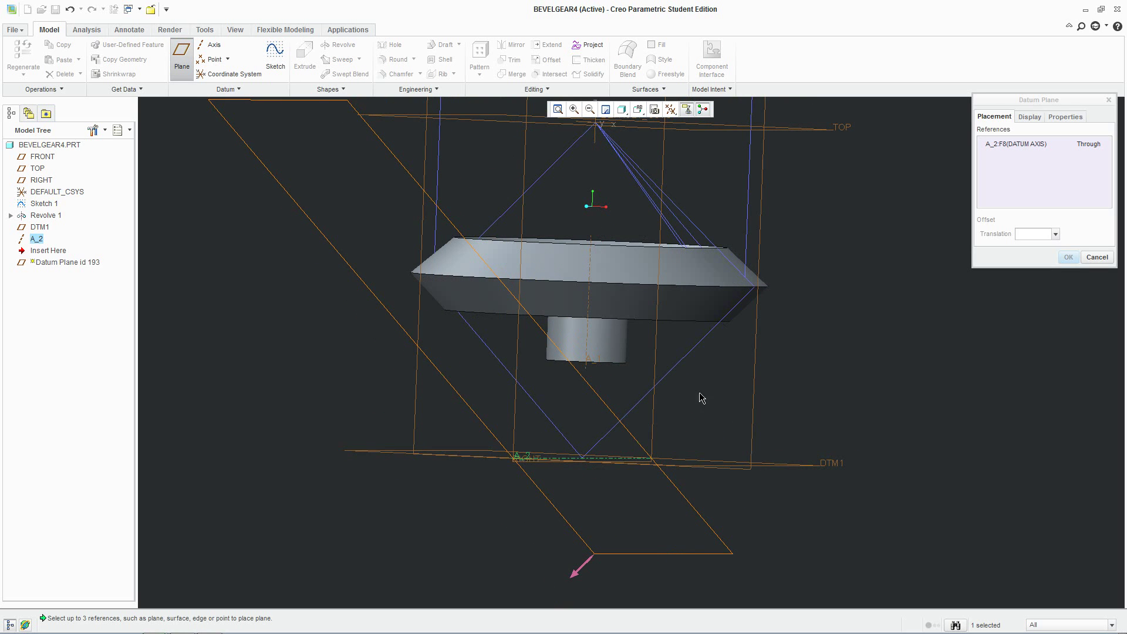
{"action": "left_click", "coordinate": [681, 367], "text": "ctrl"}
{"action": "left_click", "coordinate": [1067, 258]}
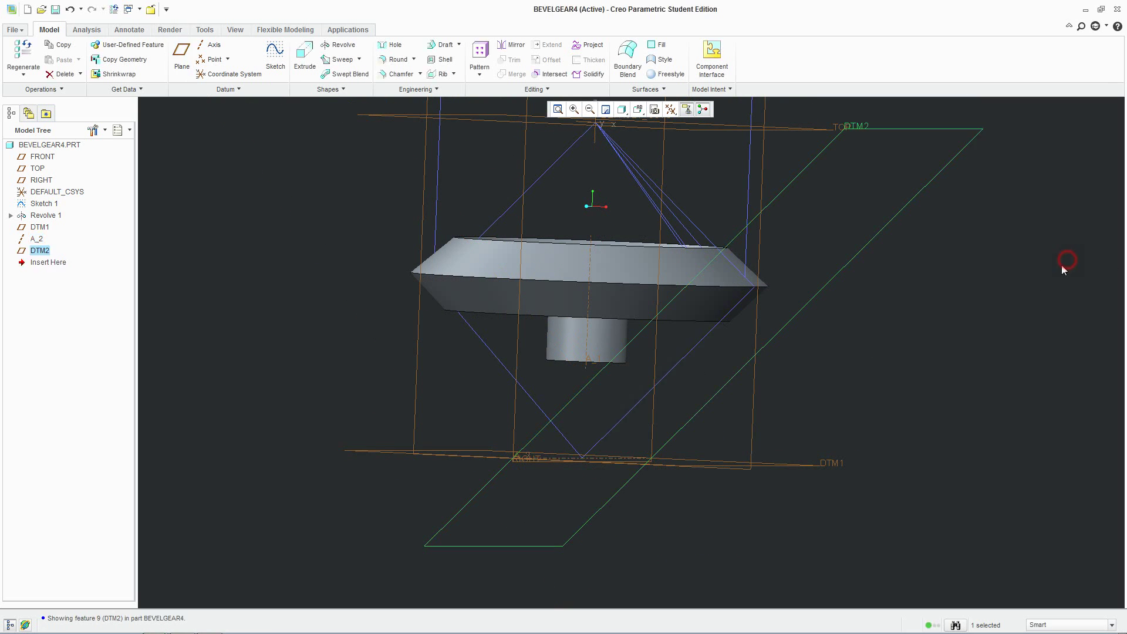
{"action": "middle_click_drag", "start_coordinate": [915, 434], "coordinate": [868, 417]}
{"action": "mouse_move", "coordinate": [686, 449]}
{"action": "middle_mouse_down"}
{"action": "mouse_move", "coordinate": [767, 443]}
{"action": "mouse_move", "coordinate": [850, 455]}
{"action": "mouse_move", "coordinate": [835, 440]}
{"action": "mouse_move", "coordinate": [796, 446]}
{"action": "mouse_move", "coordinate": [780, 481]}
{"action": "mouse_move", "coordinate": [742, 473]}
{"action": "mouse_move", "coordinate": [780, 506]}
{"action": "mouse_move", "coordinate": [838, 502]}
{"action": "mouse_move", "coordinate": [855, 516]}
{"action": "mouse_move", "coordinate": [850, 459]}
{"action": "mouse_move", "coordinate": [827, 478]}
{"action": "mouse_move", "coordinate": [865, 485]}
{"action": "mouse_move", "coordinate": [825, 446]}
{"action": "mouse_move", "coordinate": [846, 424]}
{"action": "mouse_move", "coordinate": [815, 417]}
{"action": "mouse_move", "coordinate": [833, 424]}
{"action": "middle_mouse_up"}
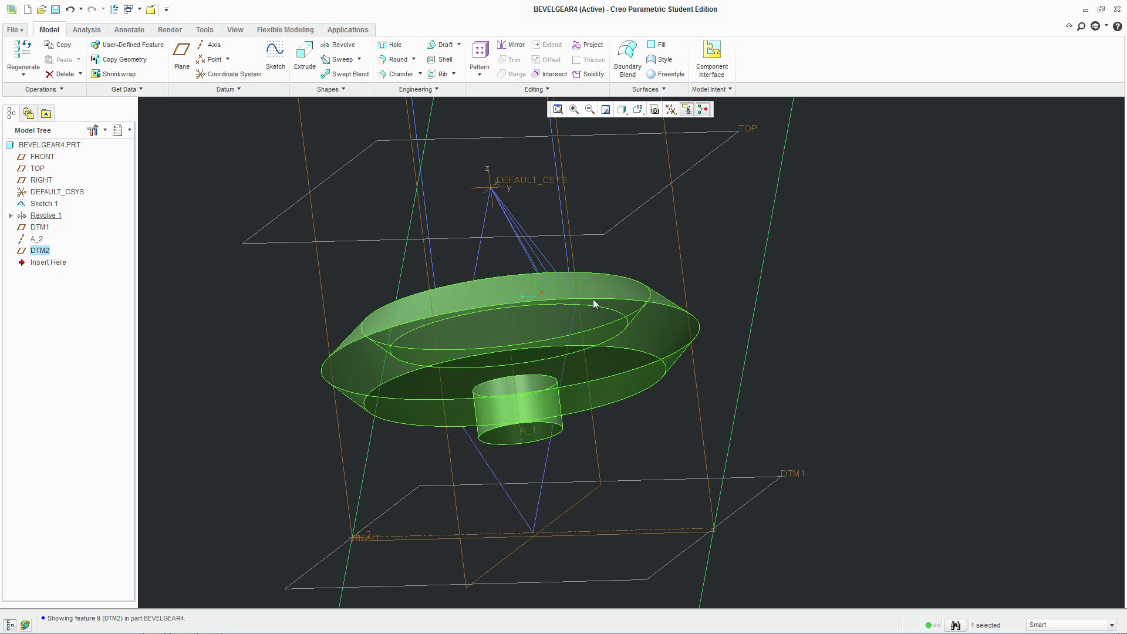
{"action": "left_click", "coordinate": [855, 358]}
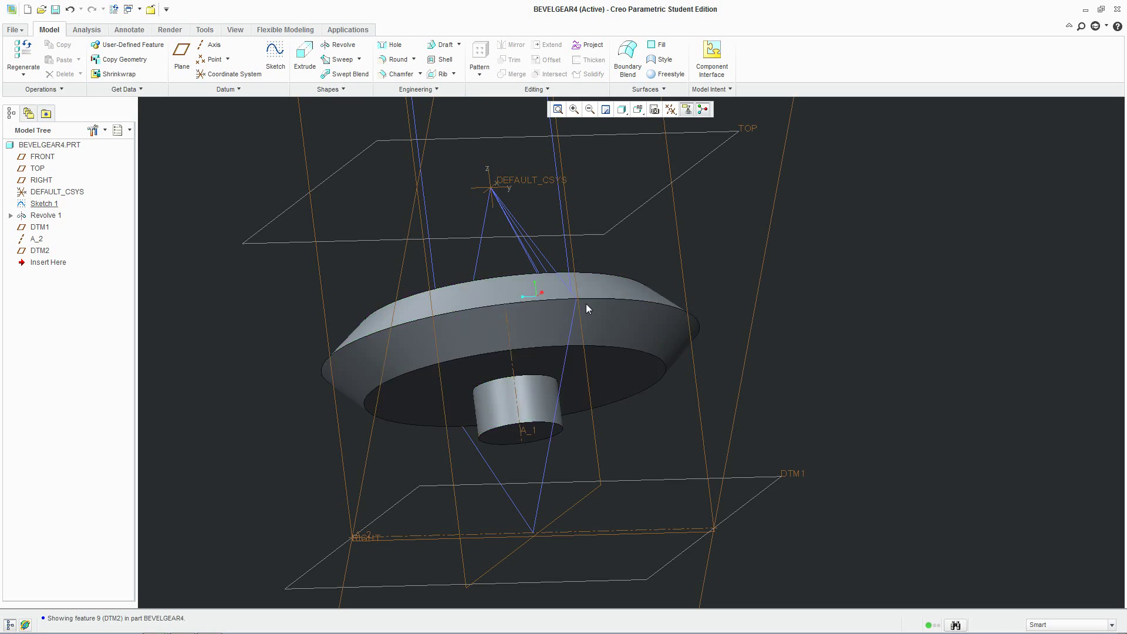
{"action": "middle_click_drag", "start_coordinate": [799, 408], "coordinate": [850, 344], "text": "shift"}
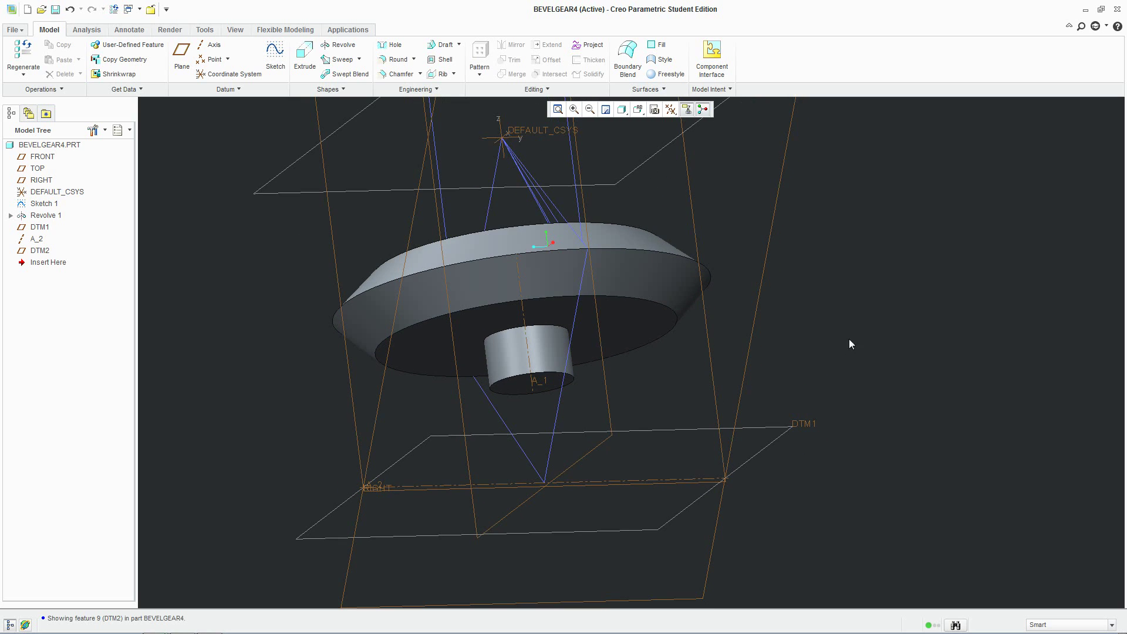
Place a new coordinate system on axis A_2 and the Sketch 1 curve
{"action": "left_click", "coordinate": [208, 77]}
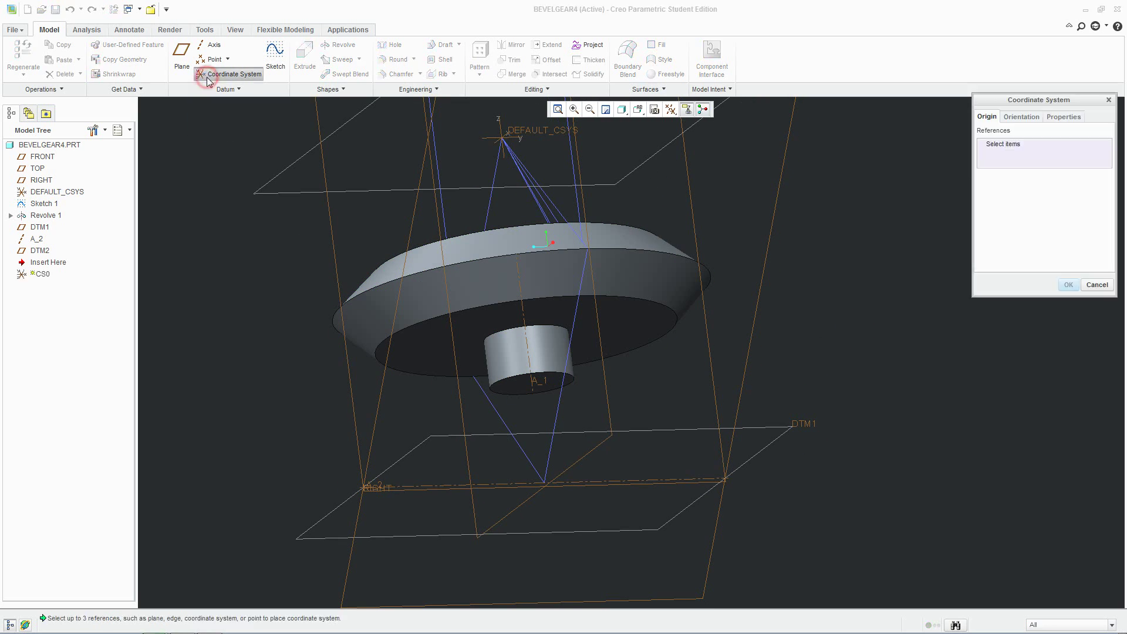
{"action": "scroll", "coordinate": [589, 516], "scroll_direction": "up", "scroll_amount": 5}
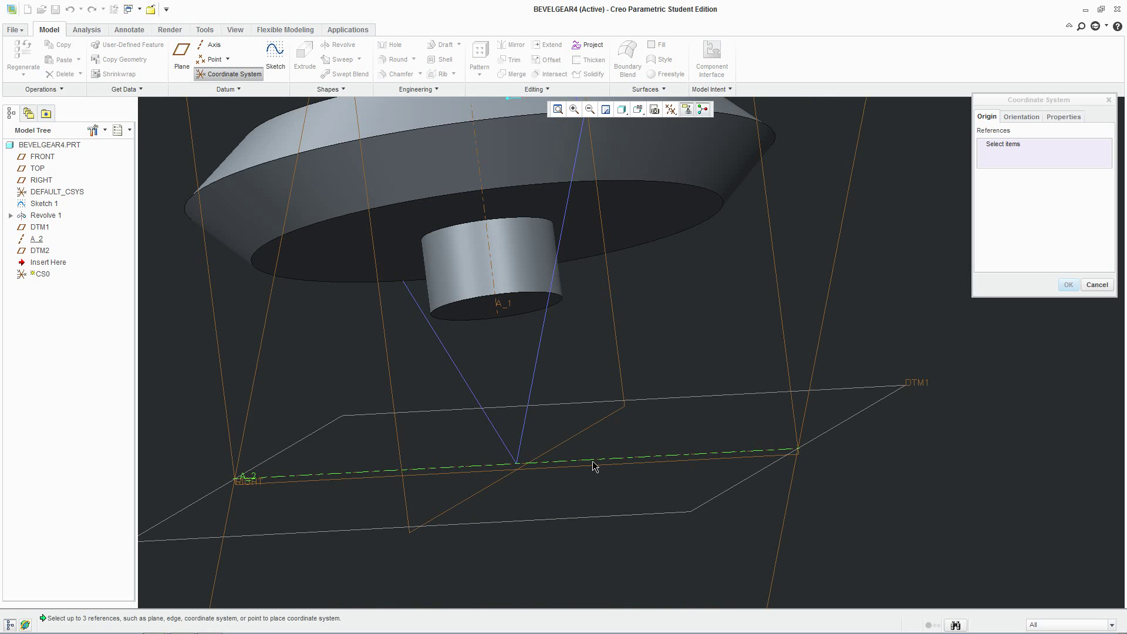
{"action": "left_click", "coordinate": [592, 466]}
{"action": "mouse_move", "coordinate": [536, 389]}
{"action": "middle_mouse_down"}
{"action": "mouse_move", "coordinate": [570, 388]}
{"action": "mouse_move", "coordinate": [511, 382]}
{"action": "mouse_move", "coordinate": [510, 452]}
{"action": "mouse_move", "coordinate": [463, 368]}
{"action": "mouse_move", "coordinate": [528, 392]}
{"action": "middle_mouse_up"}
{"action": "left_click", "coordinate": [515, 389], "text": "ctrl"}
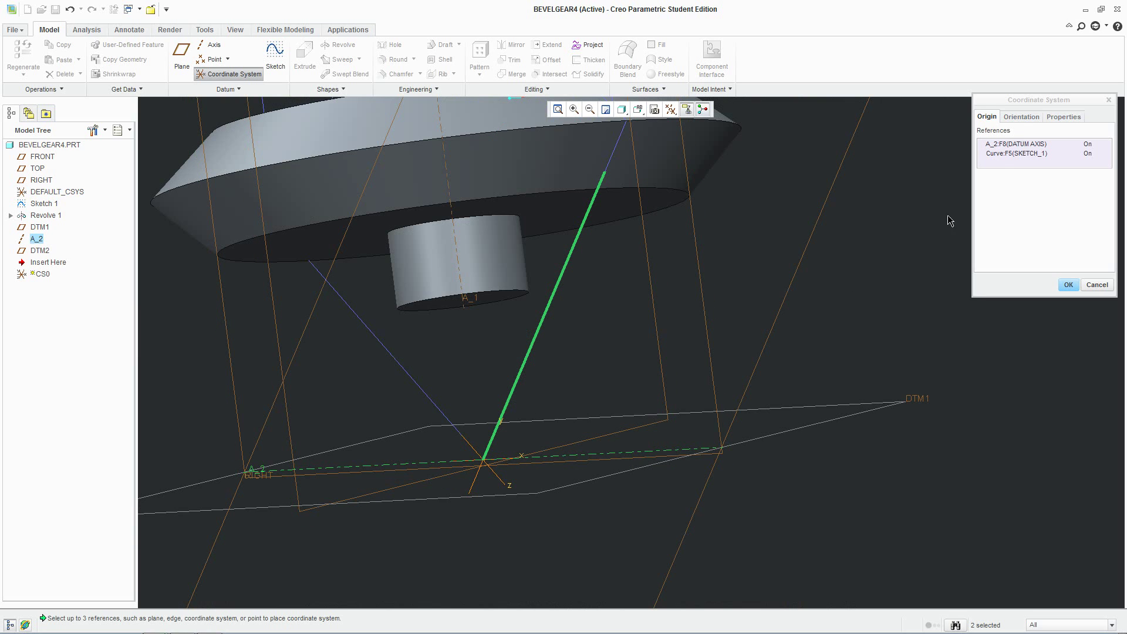
Flip the X and Y axis directions and finish coordinate system CS0
{"action": "left_click", "coordinate": [1020, 117]}
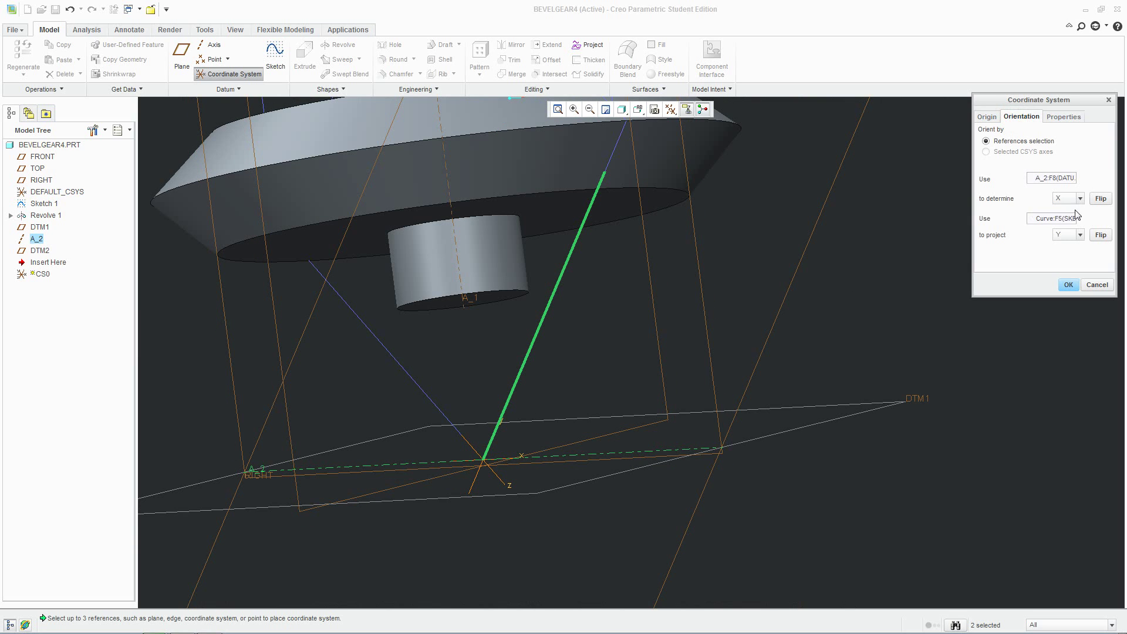
{"action": "left_click", "coordinate": [1100, 200]}
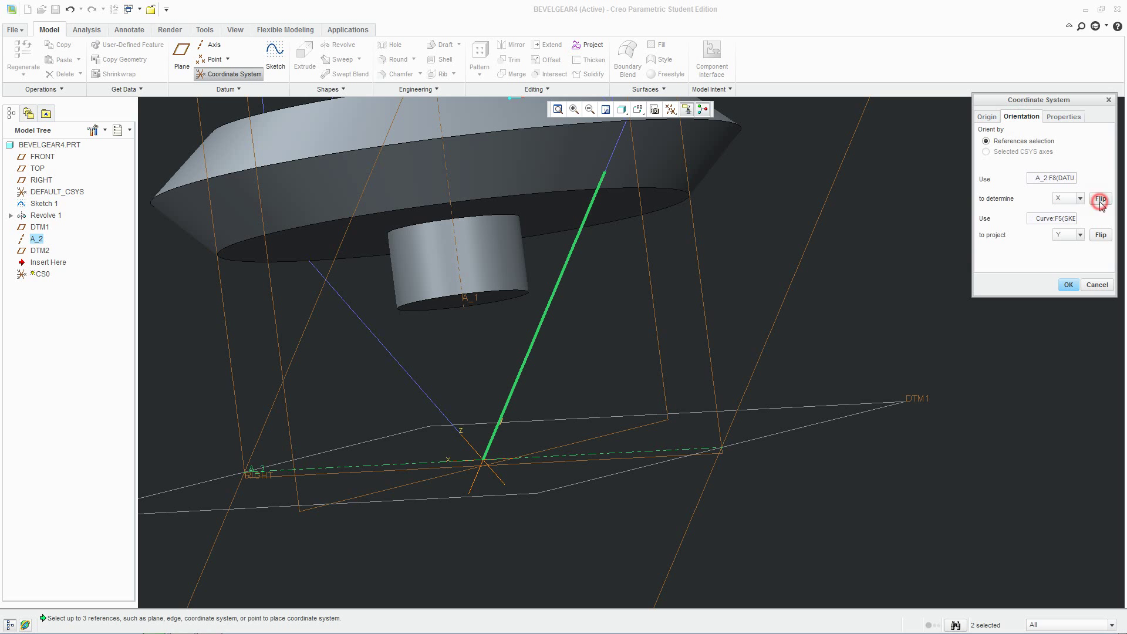
{"action": "left_click", "coordinate": [1100, 235]}
{"action": "middle_click_drag", "start_coordinate": [616, 395], "coordinate": [601, 304]}
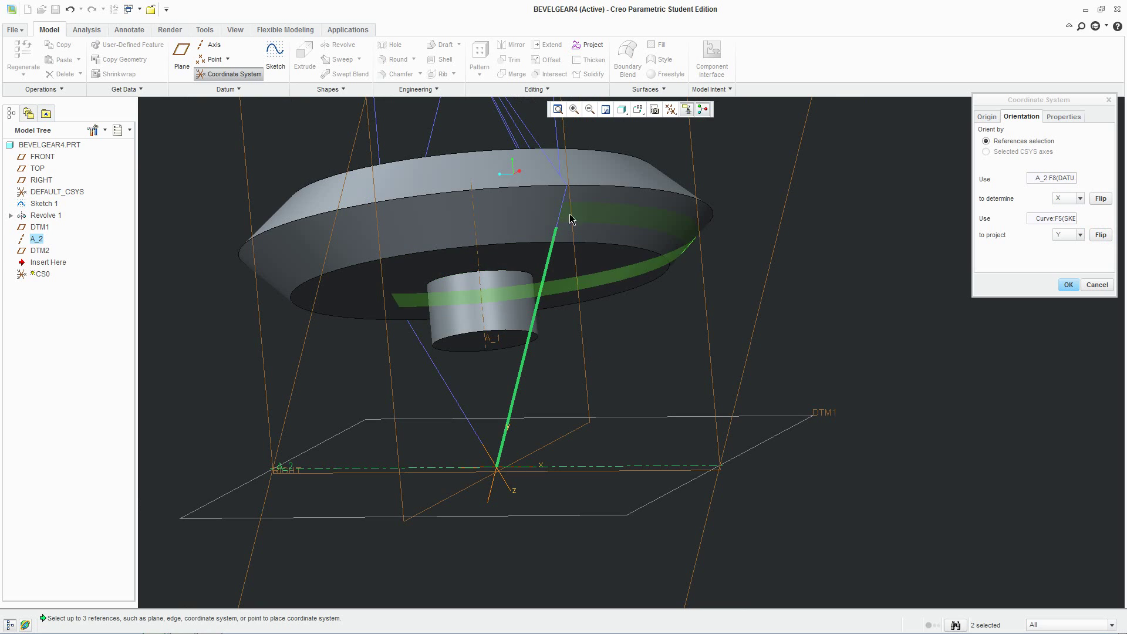
{"action": "left_click", "coordinate": [1069, 286]}
{"action": "left_click", "coordinate": [731, 314]}
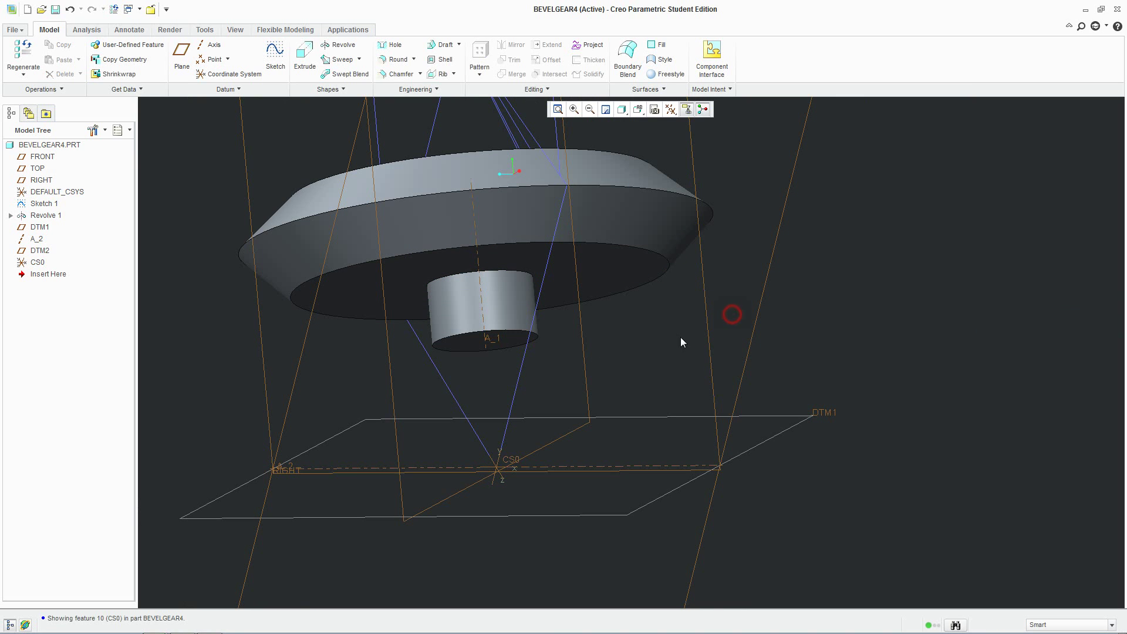
Start a Curve from Equation and bring the gear formula Word document forward
{"action": "left_click", "coordinate": [242, 88]}
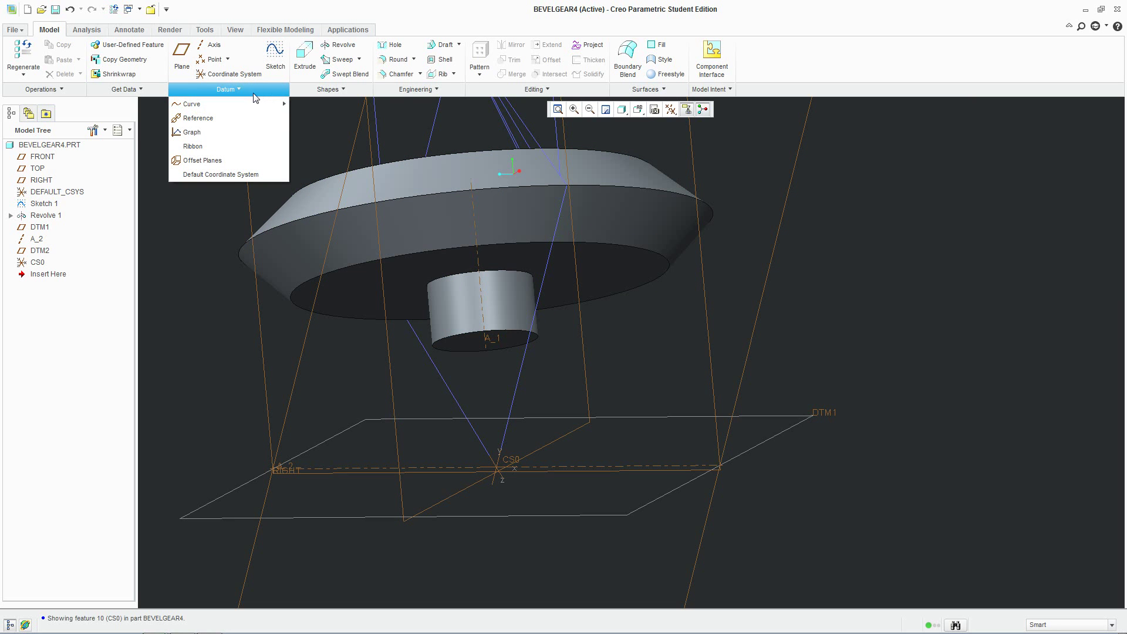
{"action": "mouse_move", "coordinate": [282, 104]}
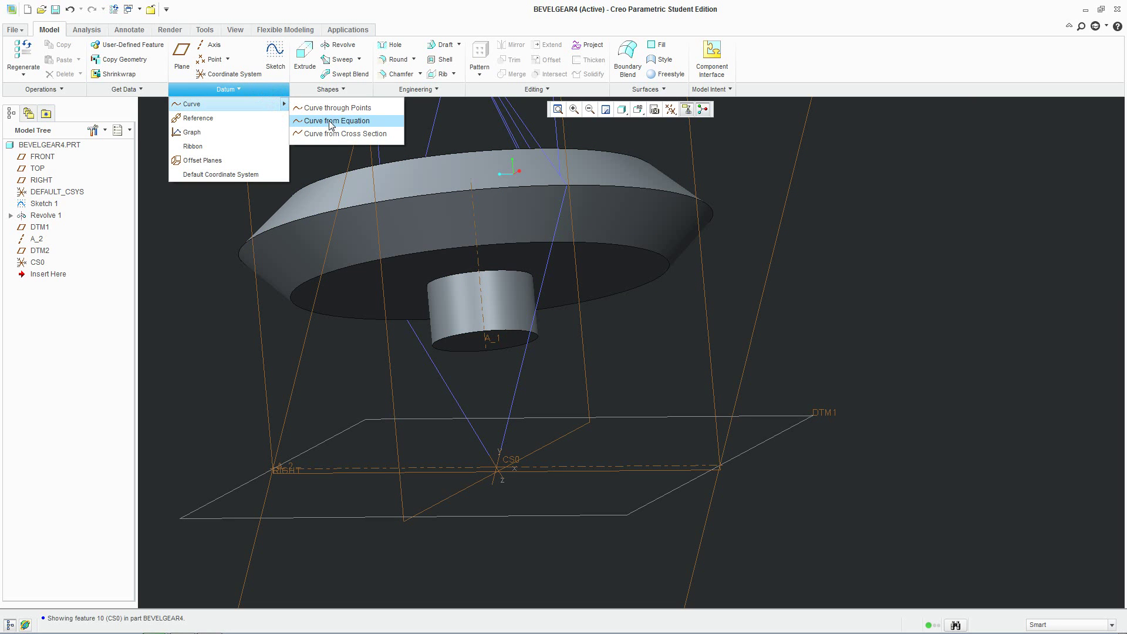
{"action": "left_click", "coordinate": [332, 122]}
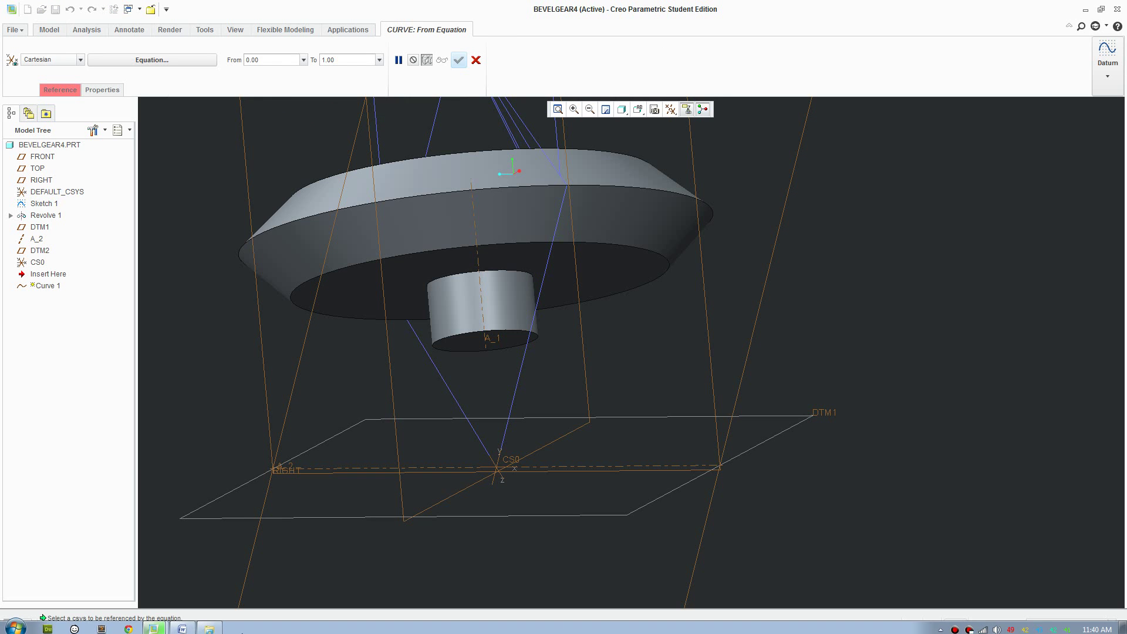
{"action": "left_click", "coordinate": [210, 626]}
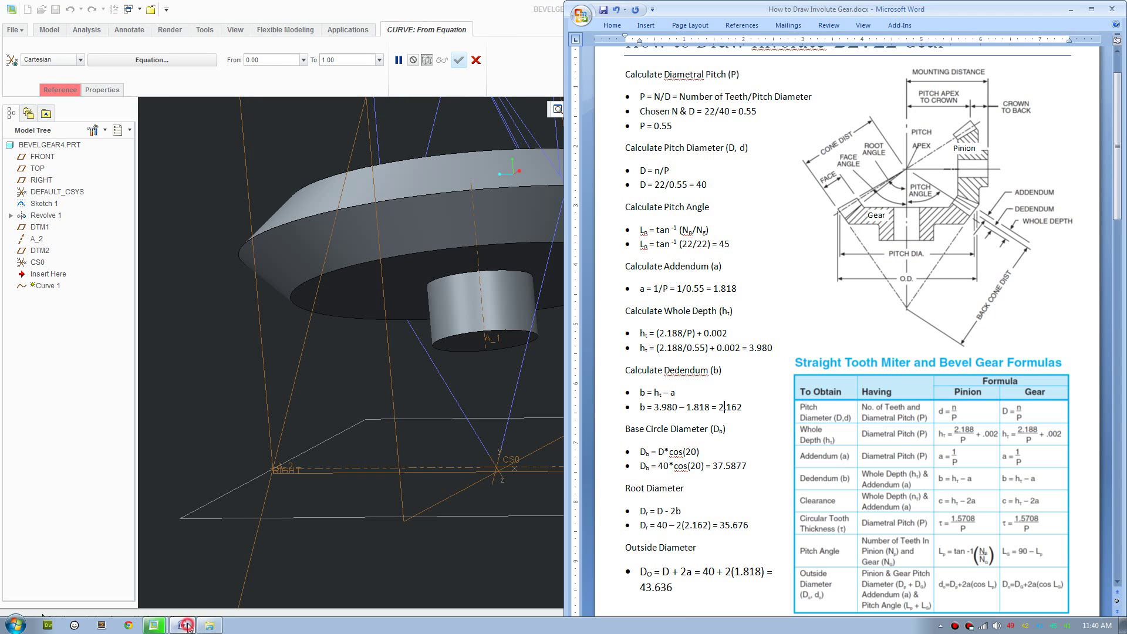
Scroll to 'Creo Involute Equation' and select its lines from r = 20 to z = 0
{"action": "left_click", "coordinate": [1117, 196]}
{"action": "mouse_move", "coordinate": [1117, 196]}
{"action": "left_mouse_down"}
{"action": "mouse_move", "coordinate": [1083, 599]}
{"action": "mouse_move", "coordinate": [1096, 508]}
{"action": "left_mouse_up"}
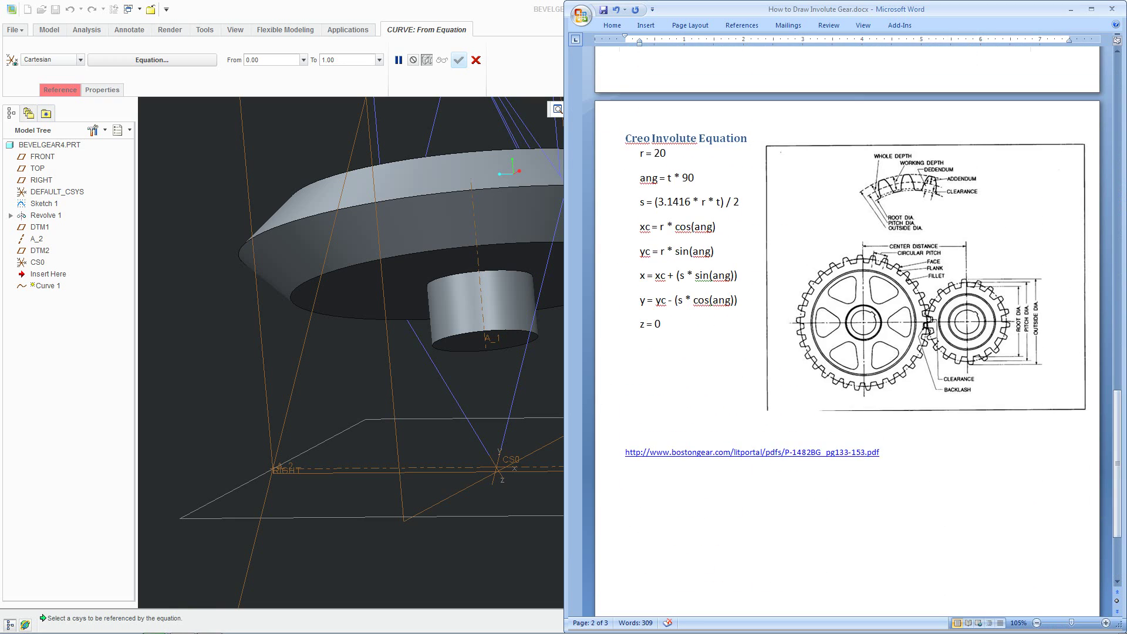
{"action": "left_click_drag", "start_coordinate": [676, 325], "coordinate": [630, 168]}
{"action": "key", "text": "ctrl+c"}
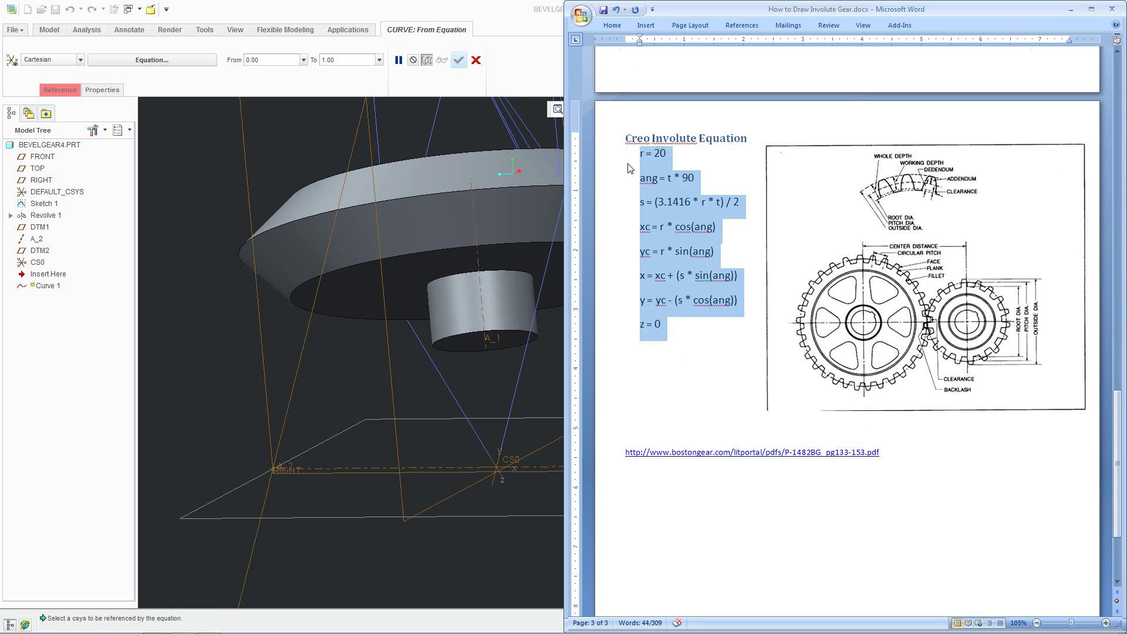
Paste the involute equations into the curve's equation editor and accept them
{"action": "left_click", "coordinate": [504, 40]}
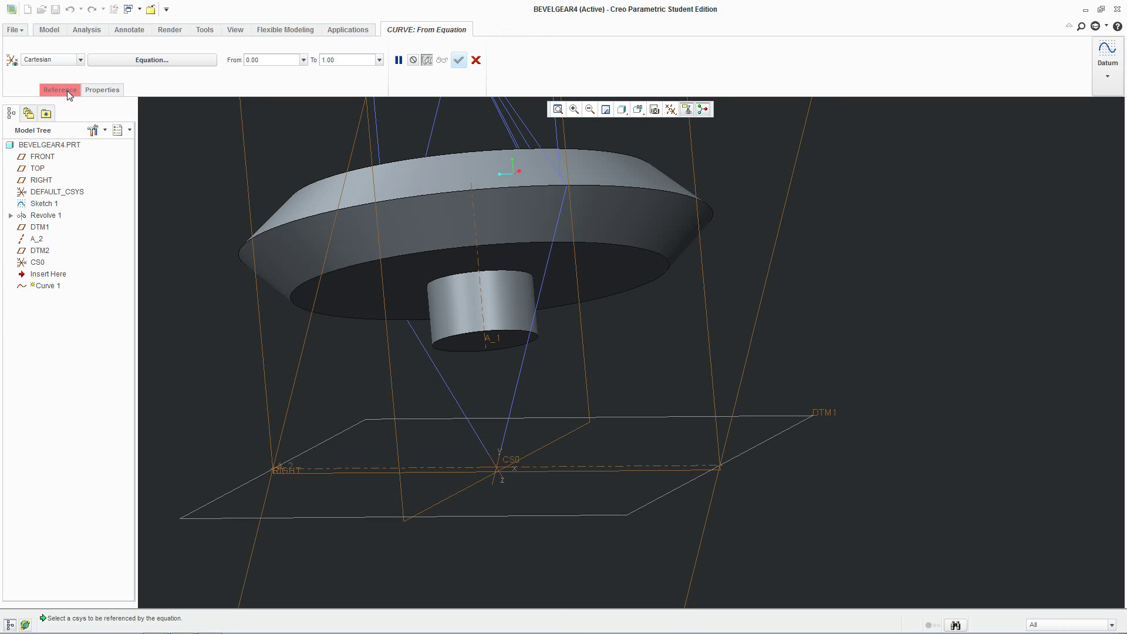
{"action": "left_click", "coordinate": [122, 59]}
{"action": "left_click", "coordinate": [893, 343]}
{"action": "key", "text": "ctrl+v"}
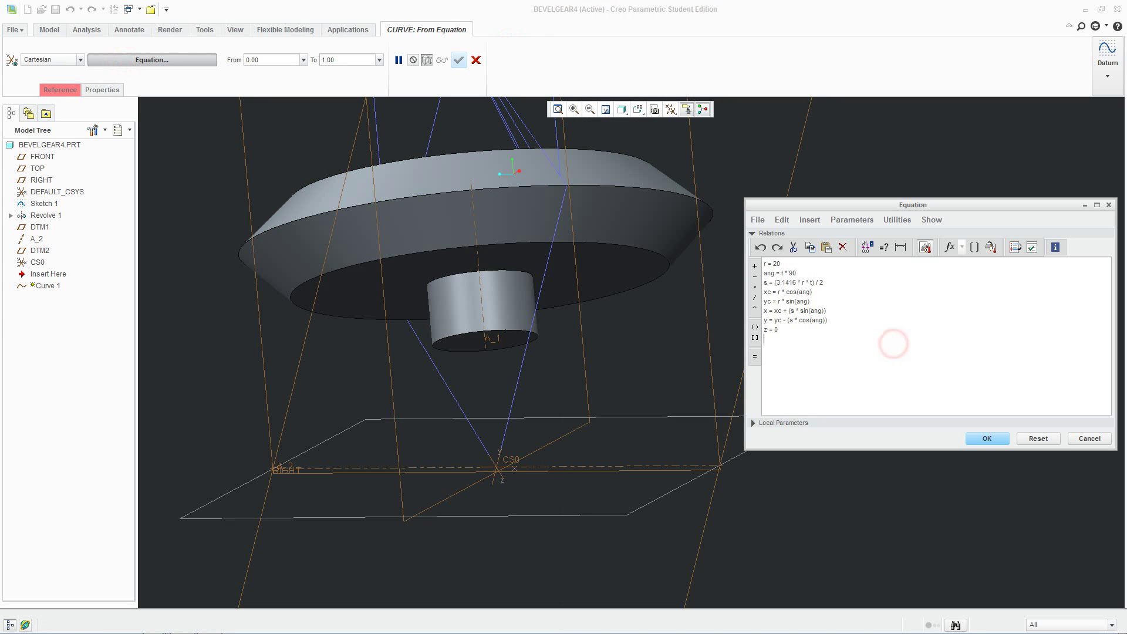
{"action": "double_click", "coordinate": [777, 263]}
{"action": "left_click", "coordinate": [990, 437]}
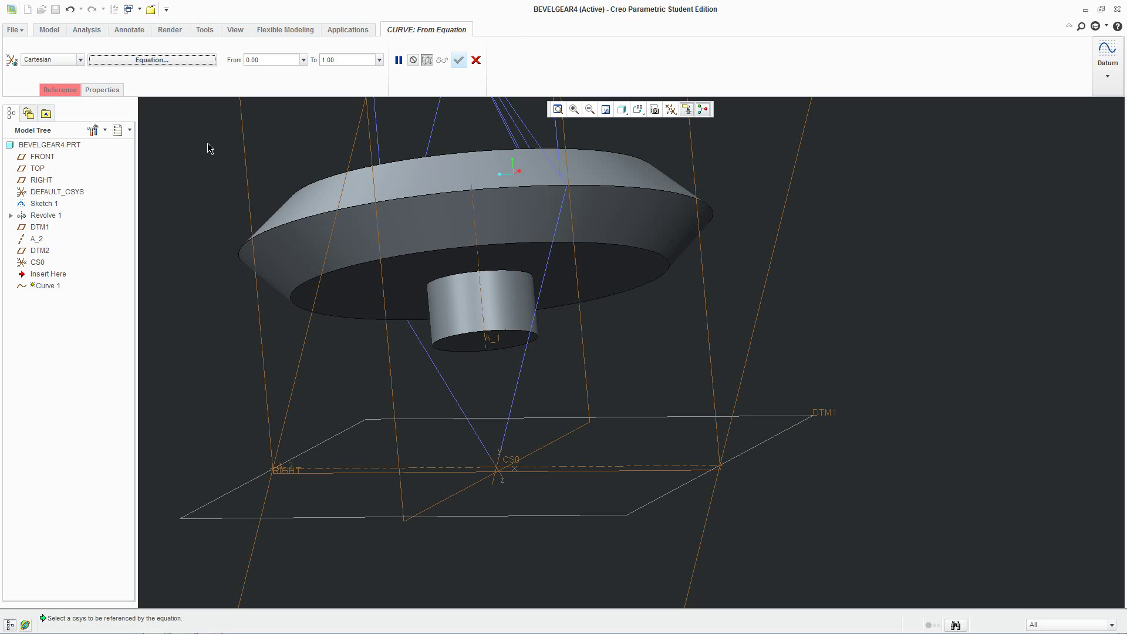
Reference the equation curve to CS0 and complete Curve 1
{"action": "left_click", "coordinate": [59, 89]}
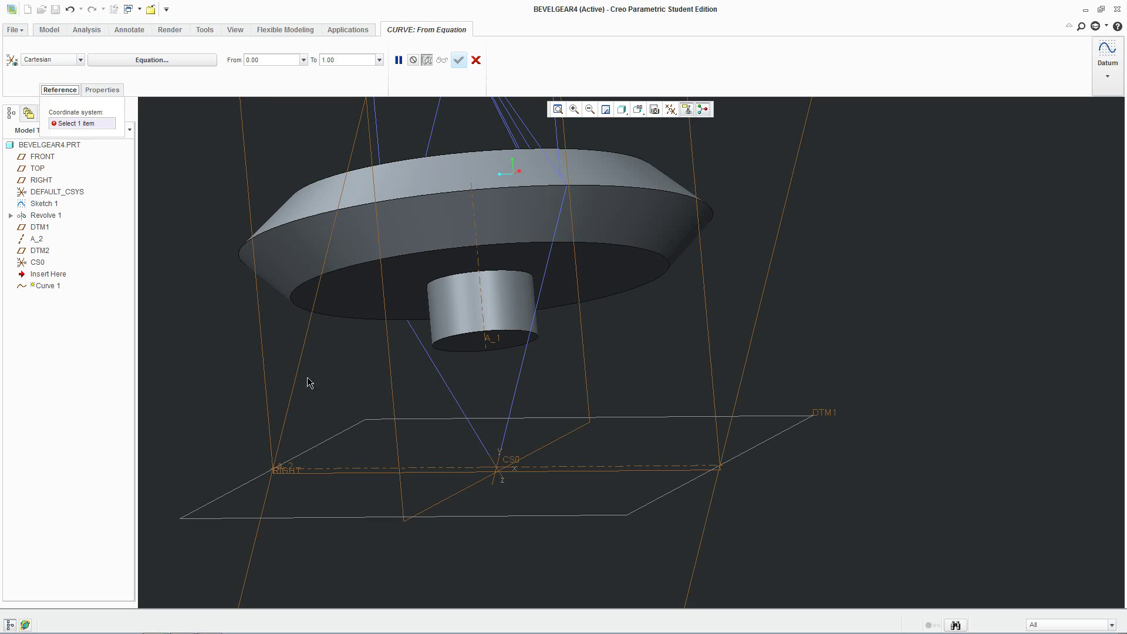
{"action": "middle_click_drag", "start_coordinate": [310, 383], "coordinate": [405, 422]}
{"action": "left_click", "coordinate": [504, 458]}
{"action": "middle_click_drag", "start_coordinate": [702, 485], "coordinate": [687, 477]}
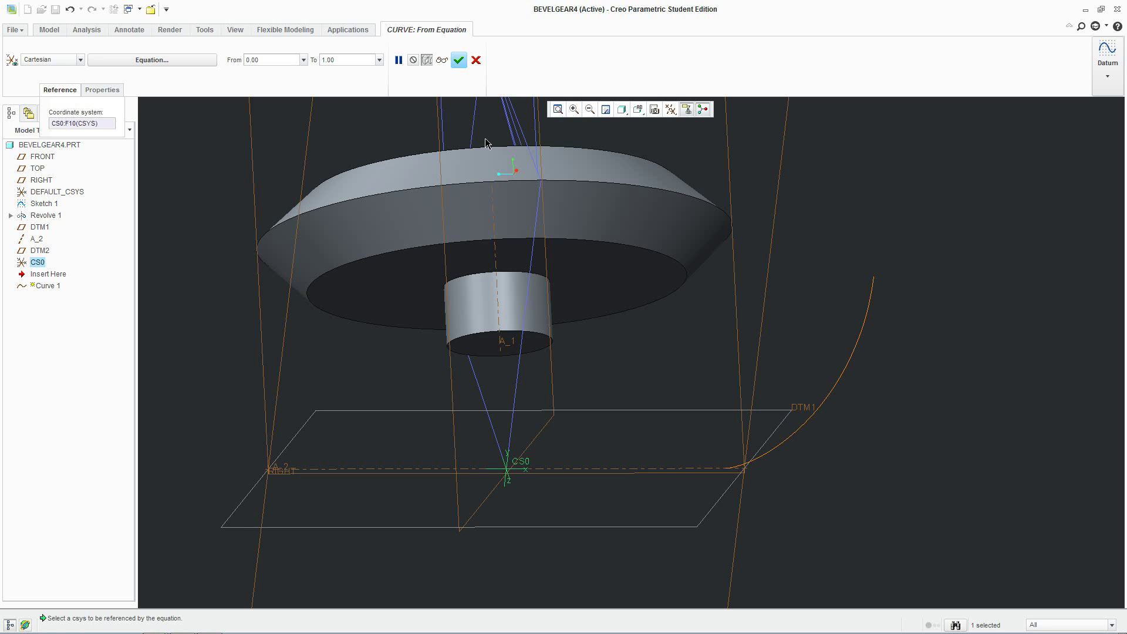
{"action": "left_click", "coordinate": [458, 60]}
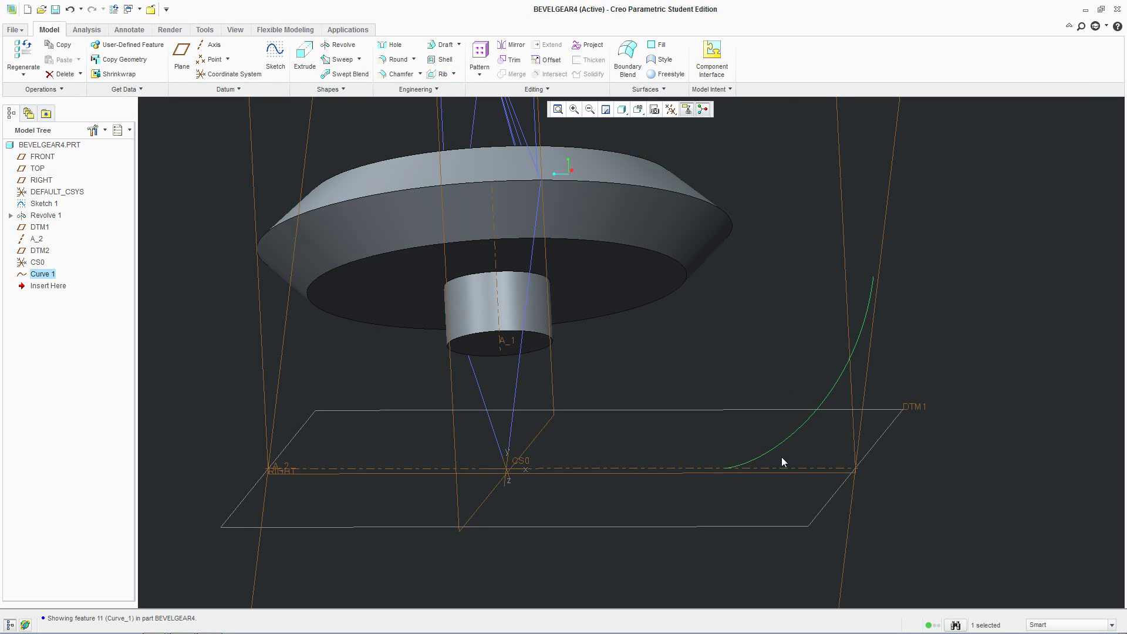
Open coordinate system CS0's definition for editing from the model tree
{"action": "middle_click_drag", "start_coordinate": [780, 457], "coordinate": [807, 460]}
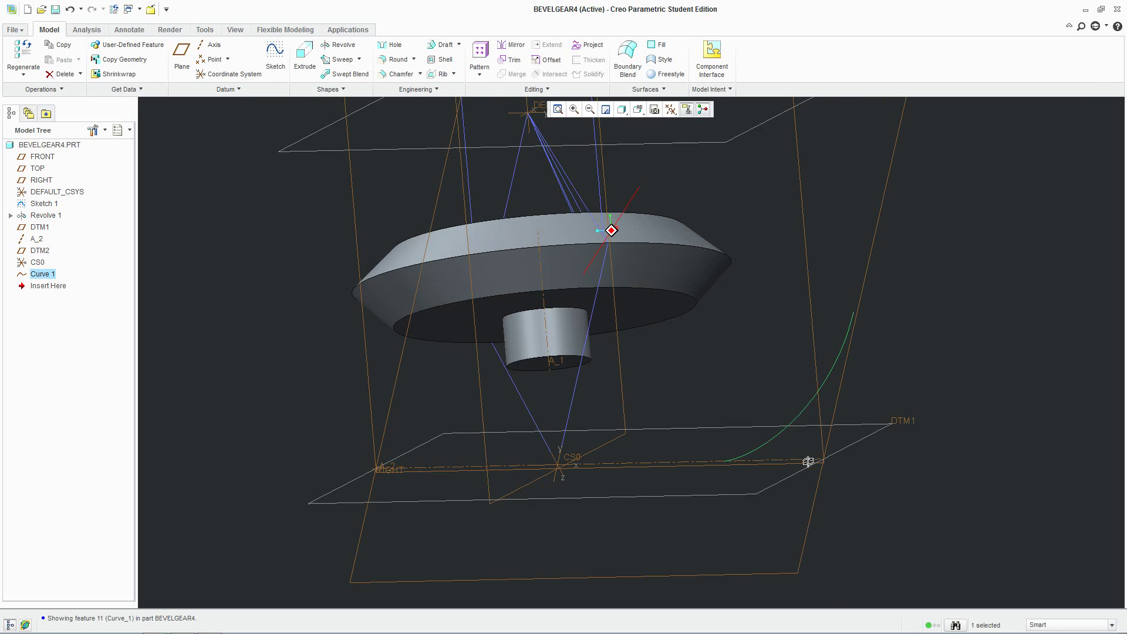
{"action": "right_click", "coordinate": [37, 278]}
{"action": "left_click", "coordinate": [35, 266]}
{"action": "right_click", "coordinate": [36, 268]}
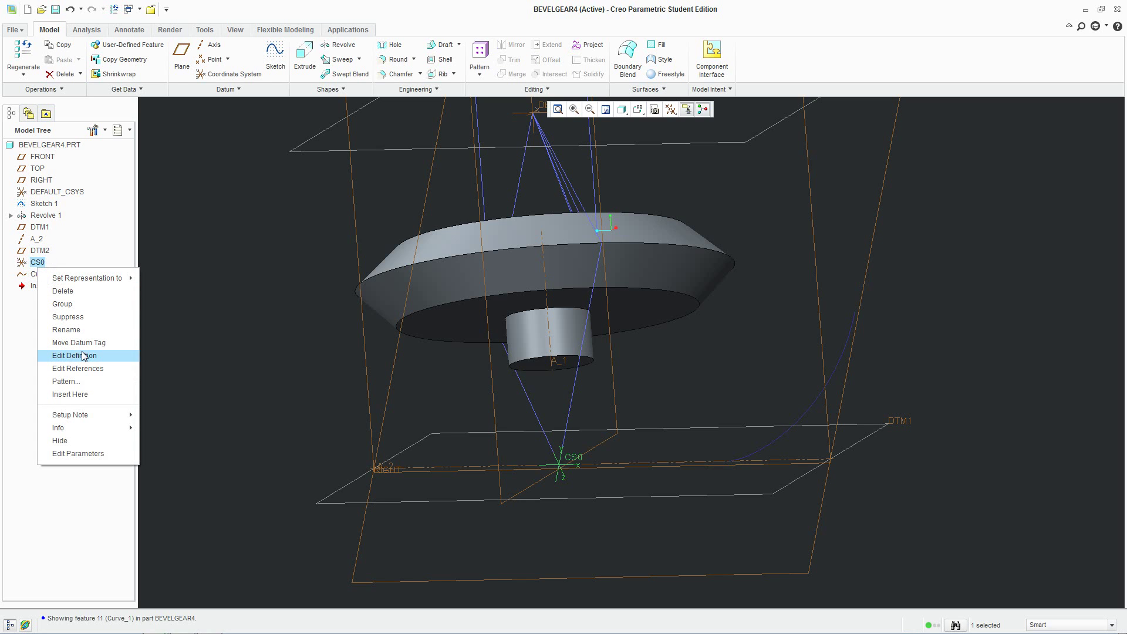
{"action": "left_click", "coordinate": [82, 356]}
Replace CS0's origin references with the Sketch 1 curve and axis A_2, and confirm
{"action": "scroll", "coordinate": [638, 493], "scroll_direction": "up", "scroll_amount": 2}
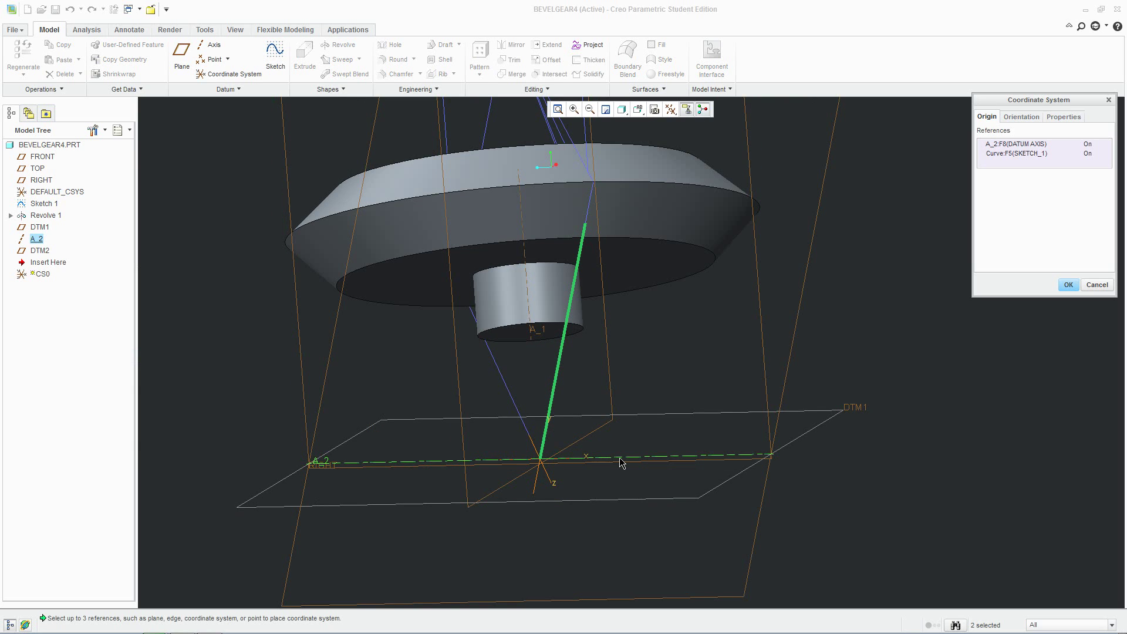
{"action": "left_click", "coordinate": [556, 397]}
{"action": "left_click", "coordinate": [554, 399], "text": "ctrl"}
{"action": "left_click", "coordinate": [552, 398]}
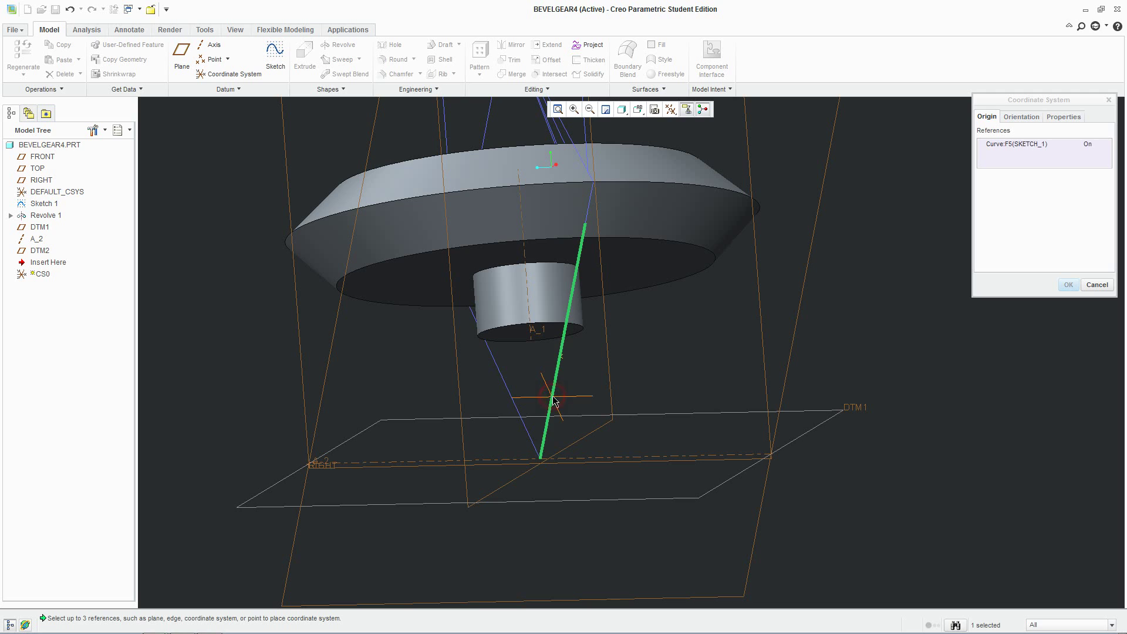
{"action": "left_click", "coordinate": [510, 461], "text": "ctrl"}
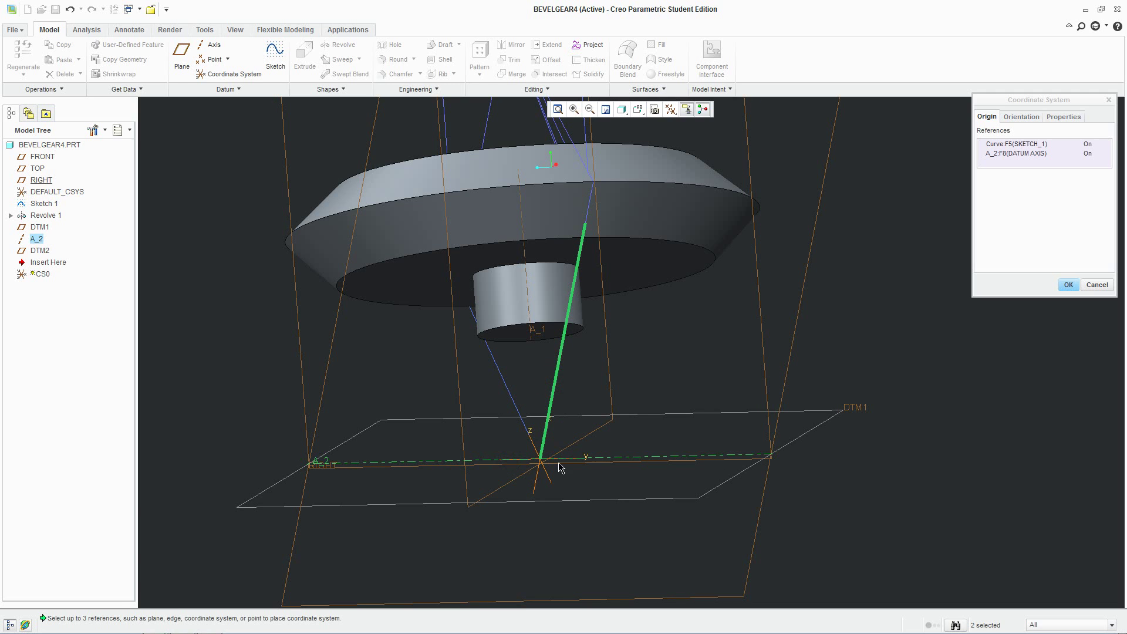
{"action": "scroll", "coordinate": [557, 465], "scroll_direction": "up", "scroll_amount": 3}
{"action": "scroll", "coordinate": [540, 458], "scroll_direction": "down", "scroll_amount": 2}
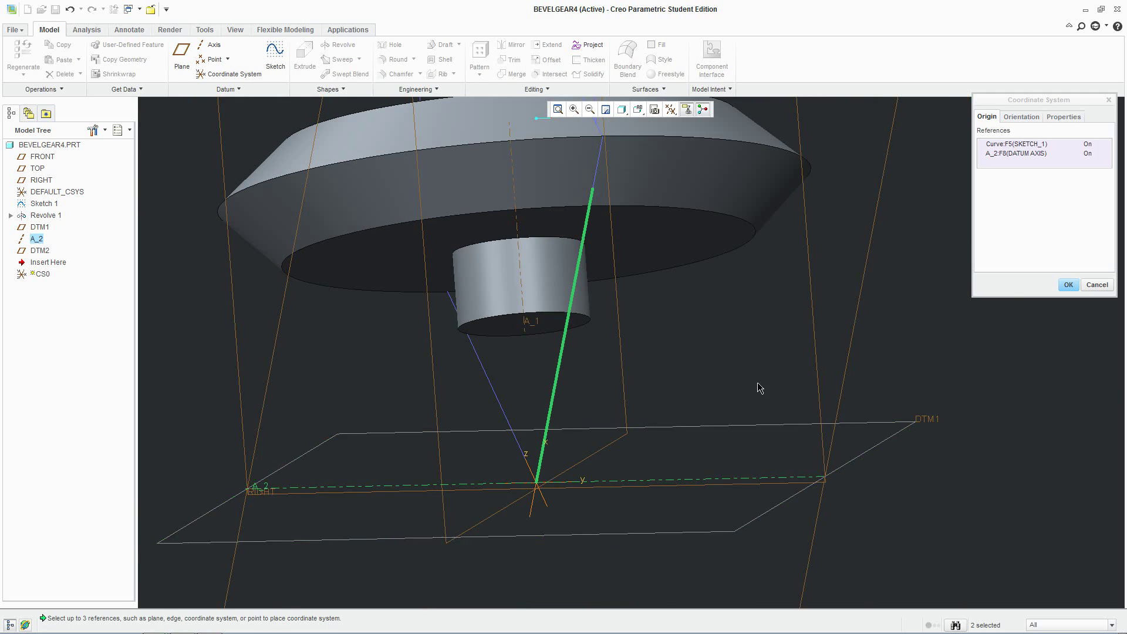
{"action": "left_click", "coordinate": [1068, 285]}
Orbit the gear blank with its involute Curve 1 to inspect it from several sides
{"action": "scroll", "coordinate": [793, 329], "scroll_direction": "down", "scroll_amount": 3}
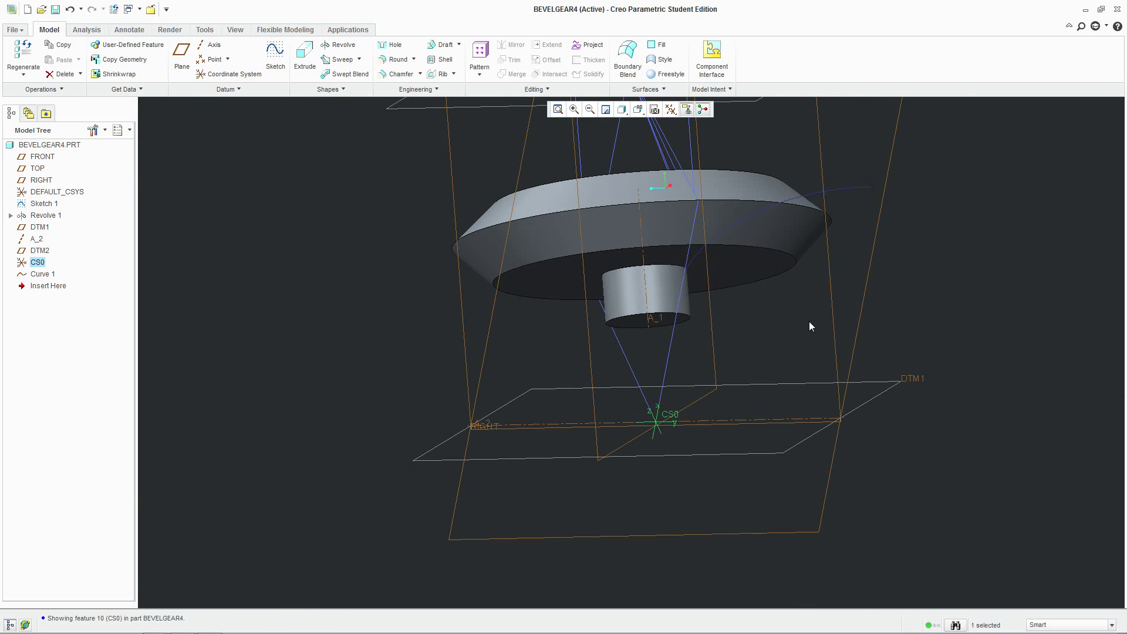
{"action": "scroll", "coordinate": [735, 365], "scroll_direction": "up", "scroll_amount": 1}
{"action": "middle_click_drag", "start_coordinate": [736, 366], "coordinate": [722, 347]}
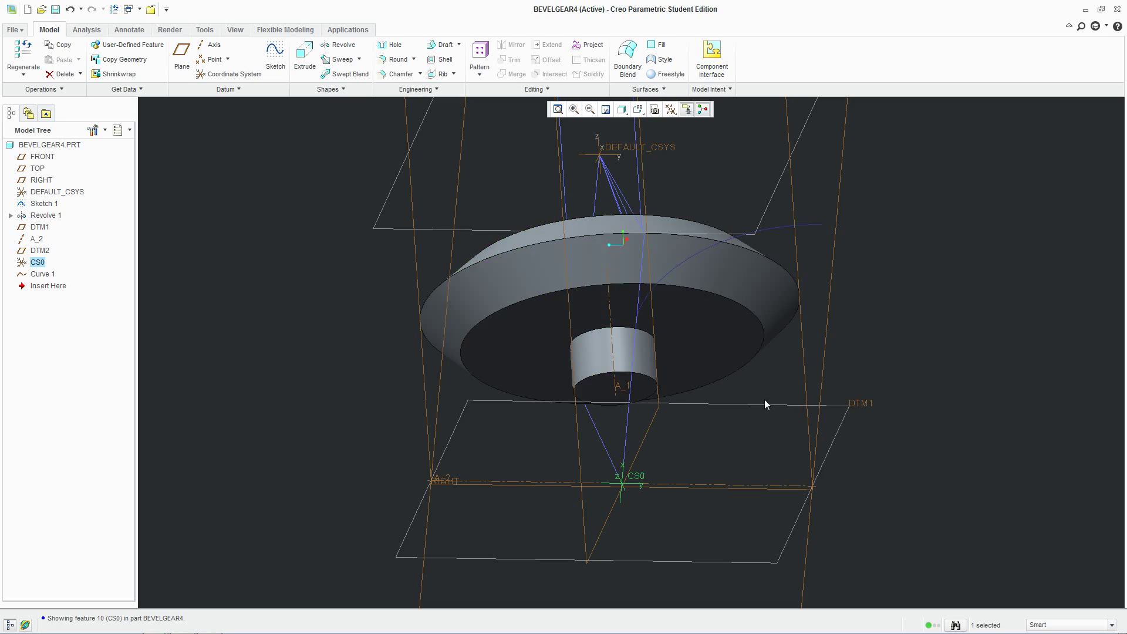
{"action": "mouse_move", "coordinate": [764, 399]}
{"action": "middle_mouse_down"}
{"action": "mouse_move", "coordinate": [747, 390]}
{"action": "mouse_move", "coordinate": [800, 475]}
{"action": "mouse_move", "coordinate": [840, 415]}
{"action": "mouse_move", "coordinate": [797, 397]}
{"action": "middle_mouse_up"}
{"action": "mouse_move", "coordinate": [674, 350]}
{"action": "middle_mouse_down"}
{"action": "mouse_move", "coordinate": [714, 354]}
{"action": "mouse_move", "coordinate": [707, 347]}
{"action": "mouse_move", "coordinate": [721, 385]}
{"action": "mouse_move", "coordinate": [719, 364]}
{"action": "middle_mouse_up"}
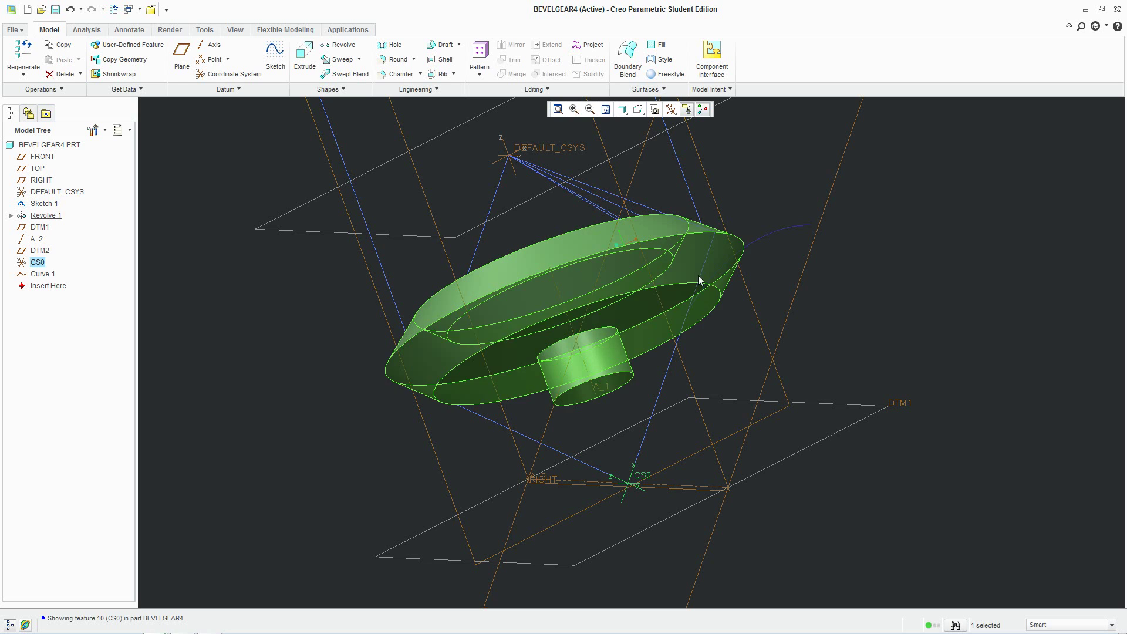
{"action": "middle_click_drag", "start_coordinate": [769, 395], "coordinate": [809, 350]}
{"action": "scroll", "coordinate": [722, 361], "scroll_direction": "up", "scroll_amount": 2}
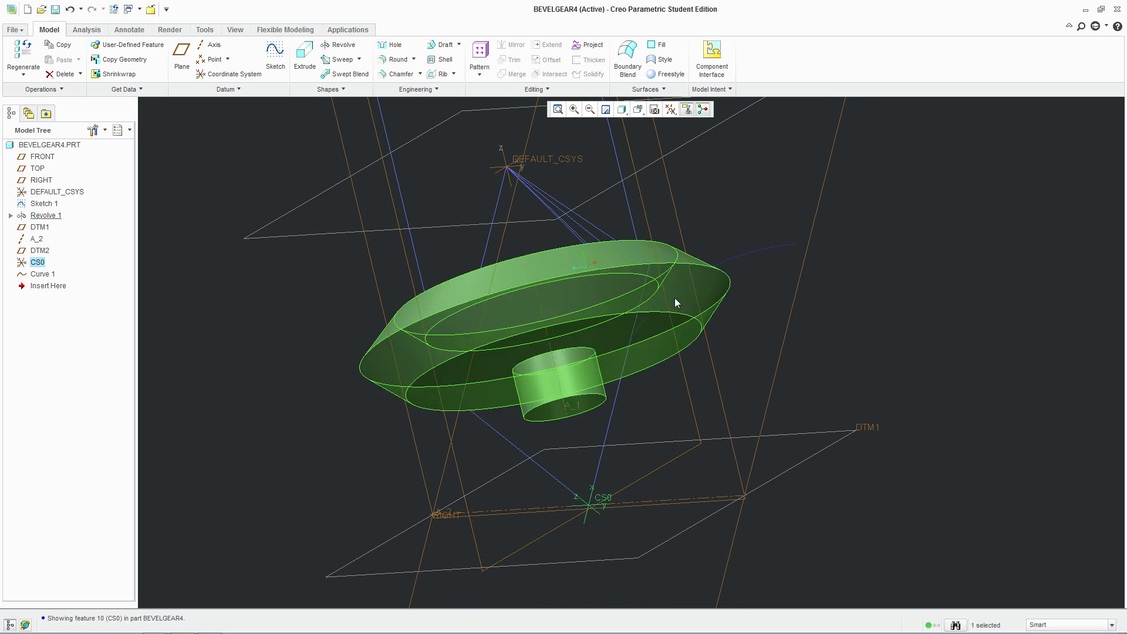
{"action": "scroll", "coordinate": [815, 368], "scroll_direction": "down", "scroll_amount": 3}
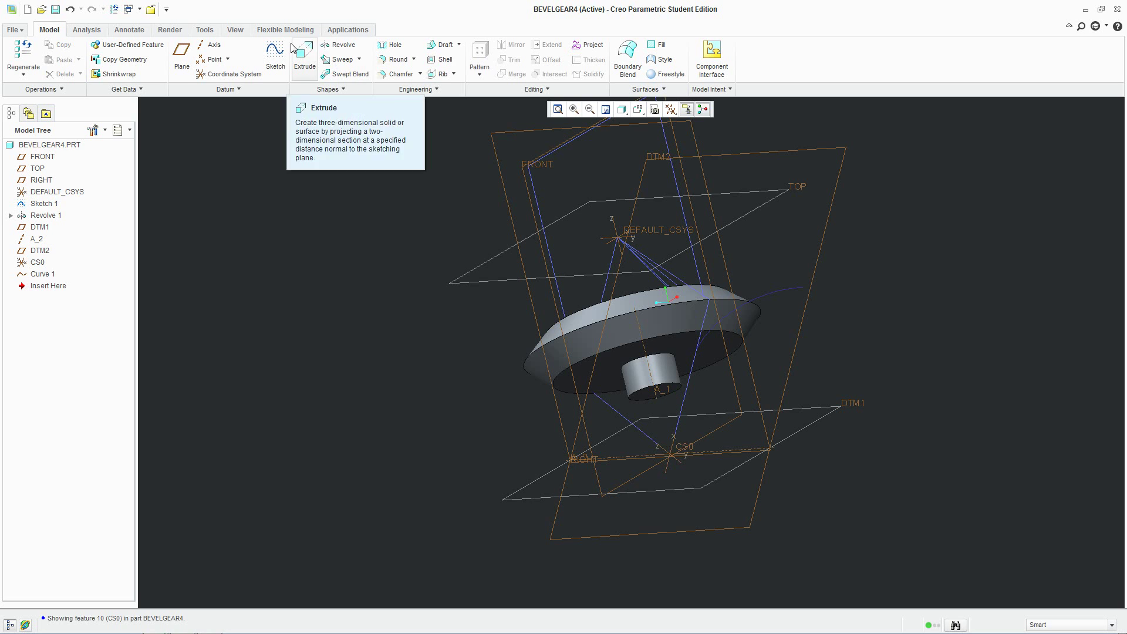
Start a sketch, back out, and reorient the view to see the gear from the side
{"action": "left_click", "coordinate": [275, 50]}
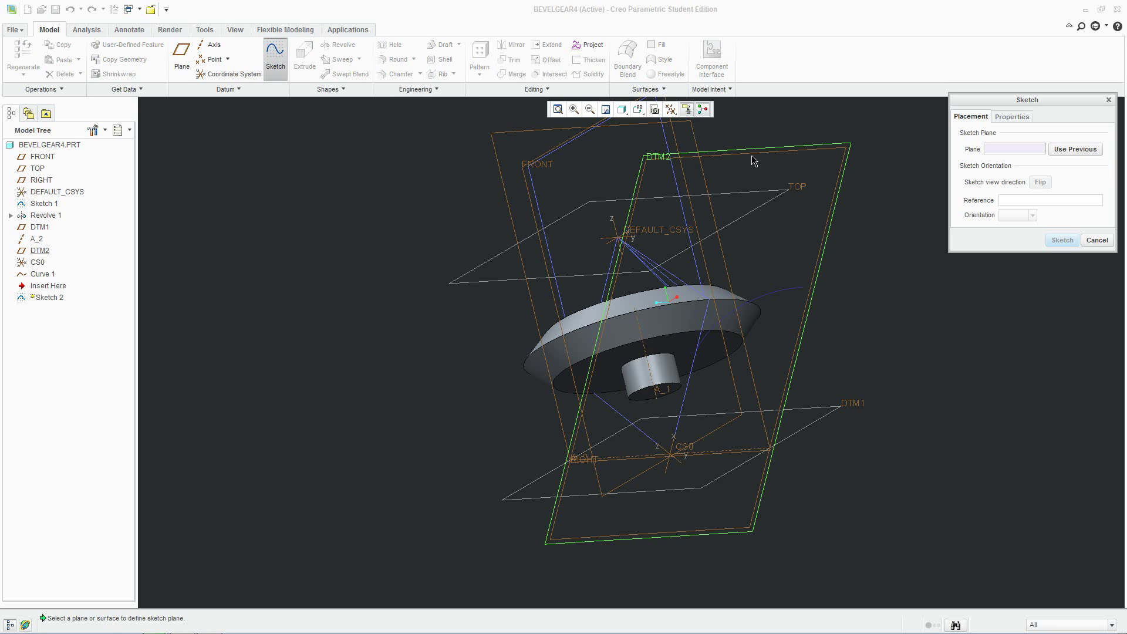
{"action": "left_click", "coordinate": [1095, 241]}
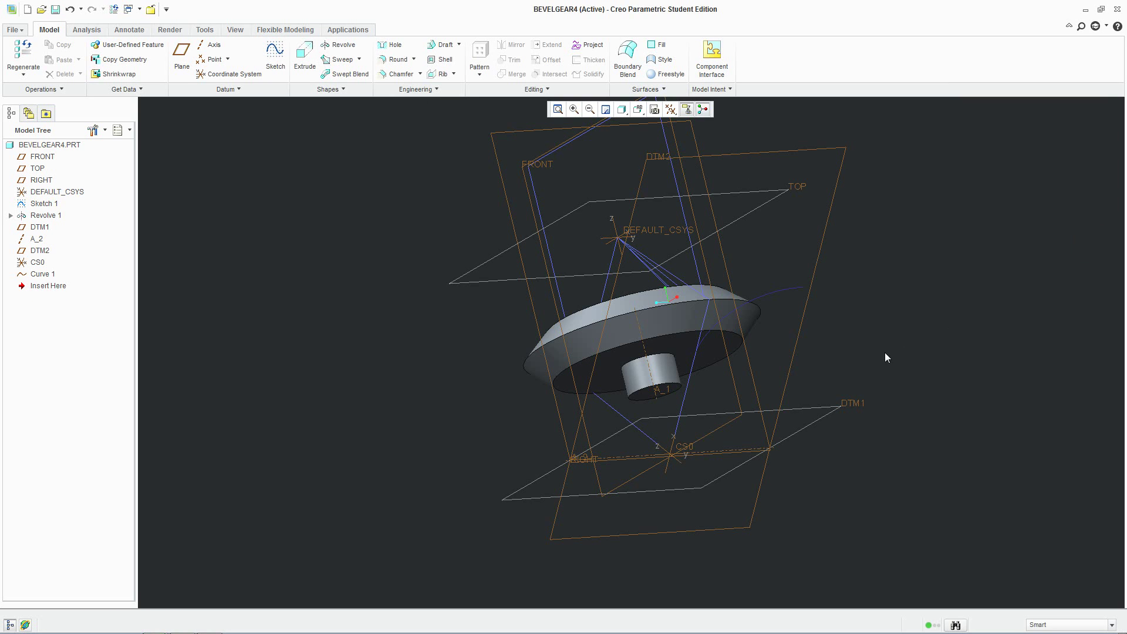
{"action": "mouse_move", "coordinate": [822, 338]}
{"action": "middle_mouse_down", "text": "shift"}
{"action": "mouse_move", "coordinate": [735, 392]}
{"action": "mouse_move", "coordinate": [694, 372]}
{"action": "mouse_move", "coordinate": [692, 397]}
{"action": "mouse_move", "coordinate": [726, 422]}
{"action": "middle_mouse_up", "text": "shift"}
{"action": "scroll", "coordinate": [834, 270], "scroll_direction": "down", "scroll_amount": 2}
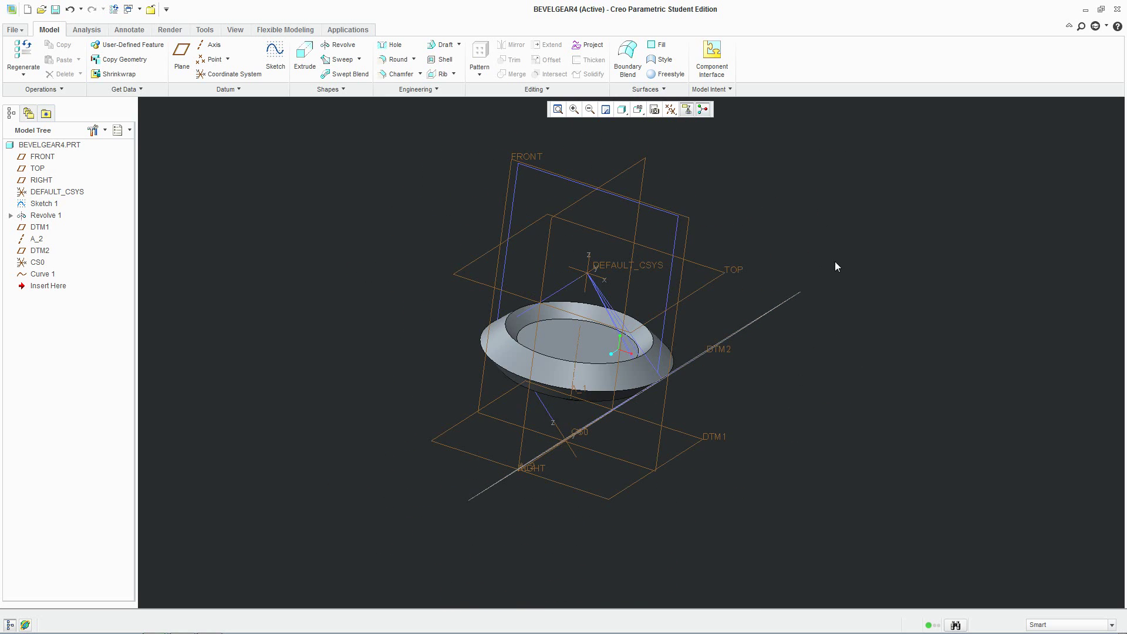
{"action": "middle_click_drag", "start_coordinate": [839, 413], "coordinate": [802, 389]}
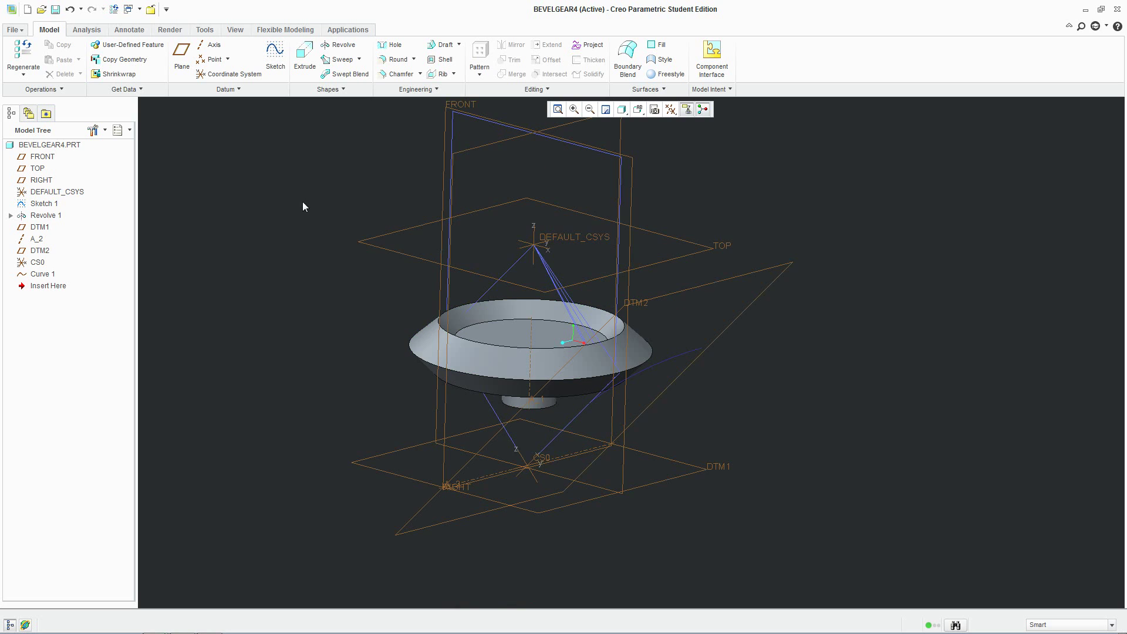
Set up Sketch 2 on the TOP plane with FRONT as the bottom reference
{"action": "left_click", "coordinate": [276, 55]}
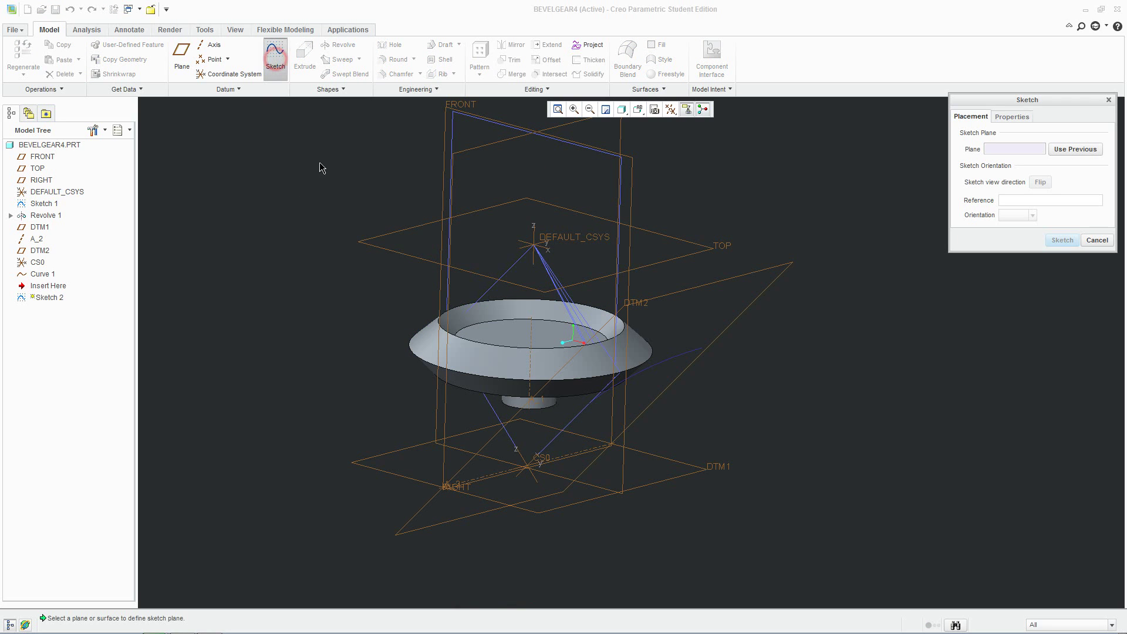
{"action": "left_click", "coordinate": [382, 238]}
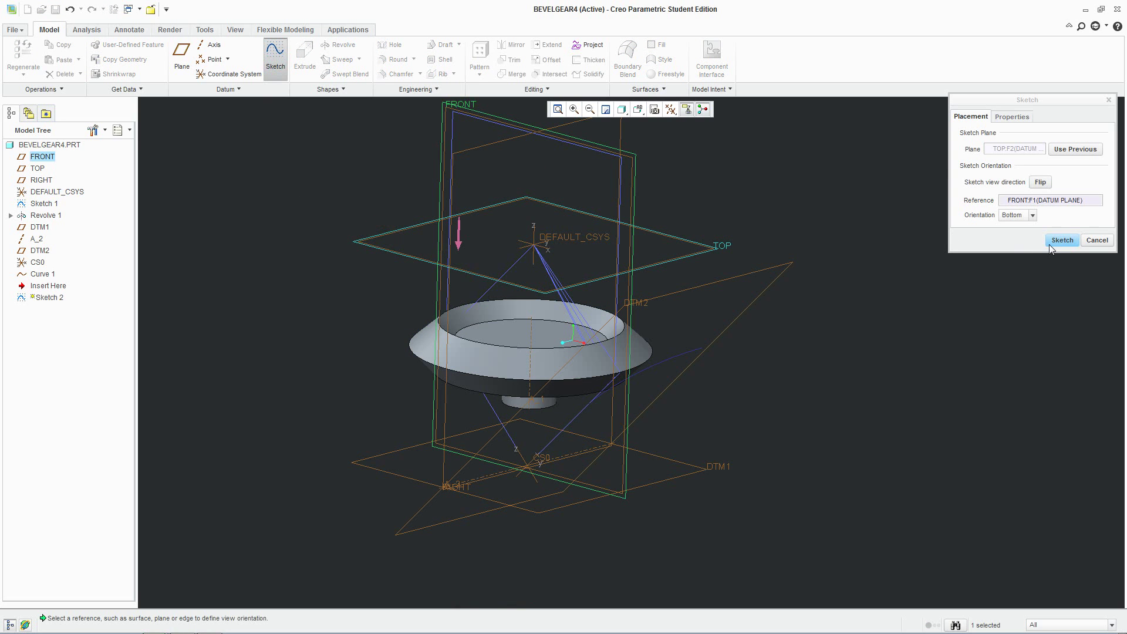
{"action": "left_click", "coordinate": [1106, 242]}
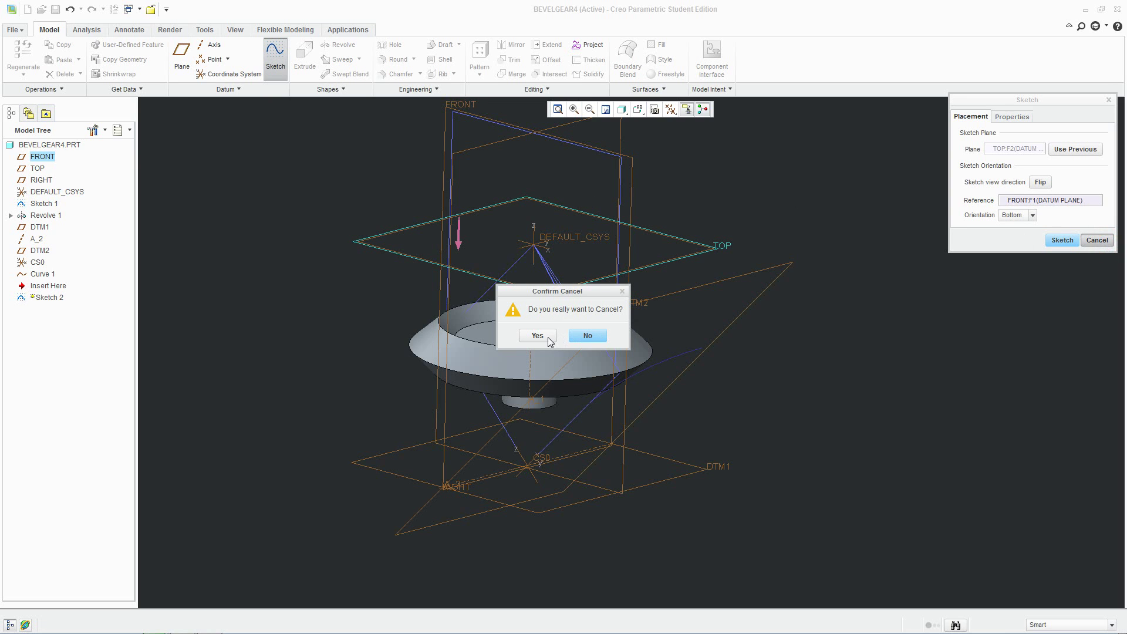
{"action": "left_click", "coordinate": [572, 334]}
Enter the sketcher facing TOP and draw two concentric circles at the origin
{"action": "left_click", "coordinate": [1062, 240]}
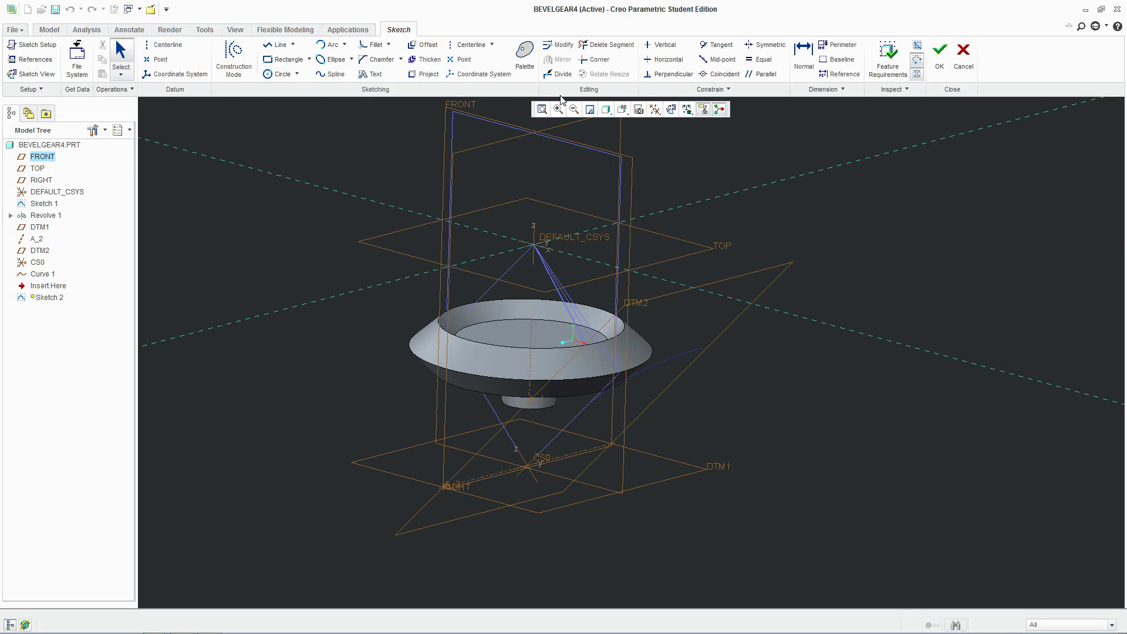
{"action": "left_click", "coordinate": [671, 109]}
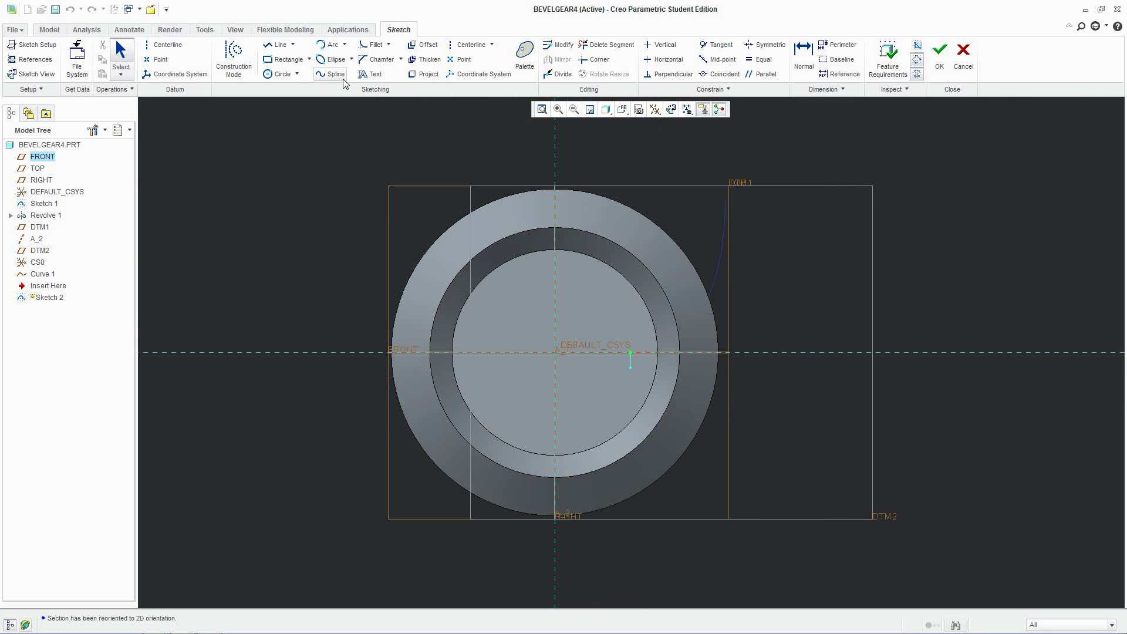
{"action": "left_click", "coordinate": [279, 74]}
{"action": "left_click", "coordinate": [559, 351]}
{"action": "left_click", "coordinate": [681, 196]}
{"action": "left_click", "coordinate": [553, 352]}
{"action": "left_click", "coordinate": [654, 194]}
Draw two more concentric circles, completing the set dimensioned 67.90, 59.93, 52.43 and 48.49
{"action": "left_click", "coordinate": [554, 352]}
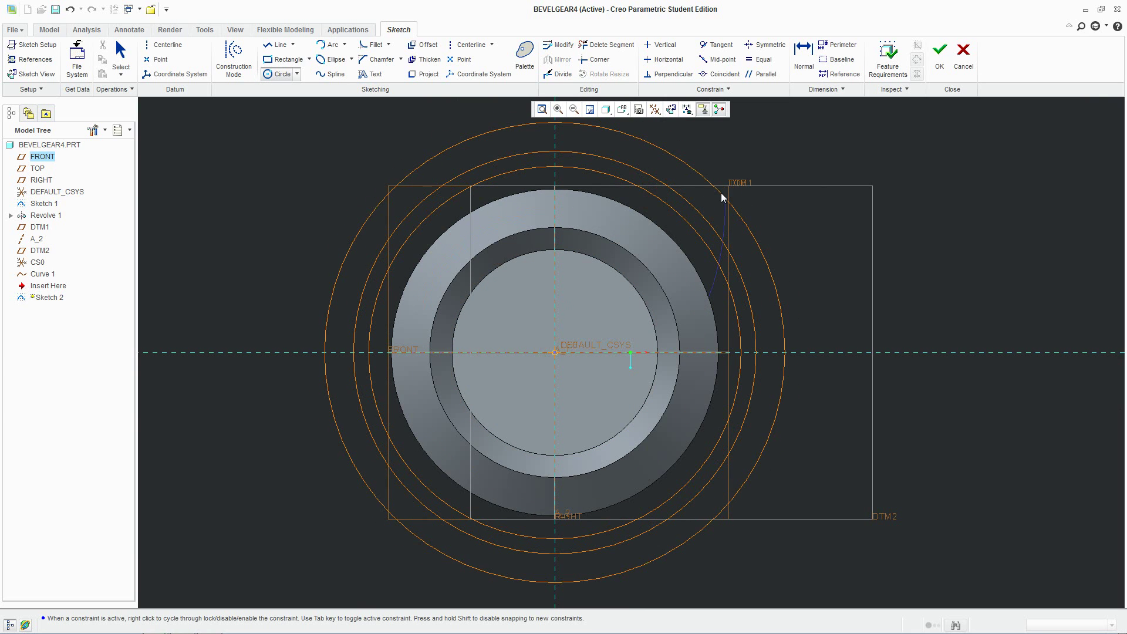
{"action": "left_click", "coordinate": [720, 193]}
{"action": "left_click", "coordinate": [556, 357]}
{"action": "left_click", "coordinate": [787, 235]}
{"action": "left_click", "coordinate": [119, 57]}
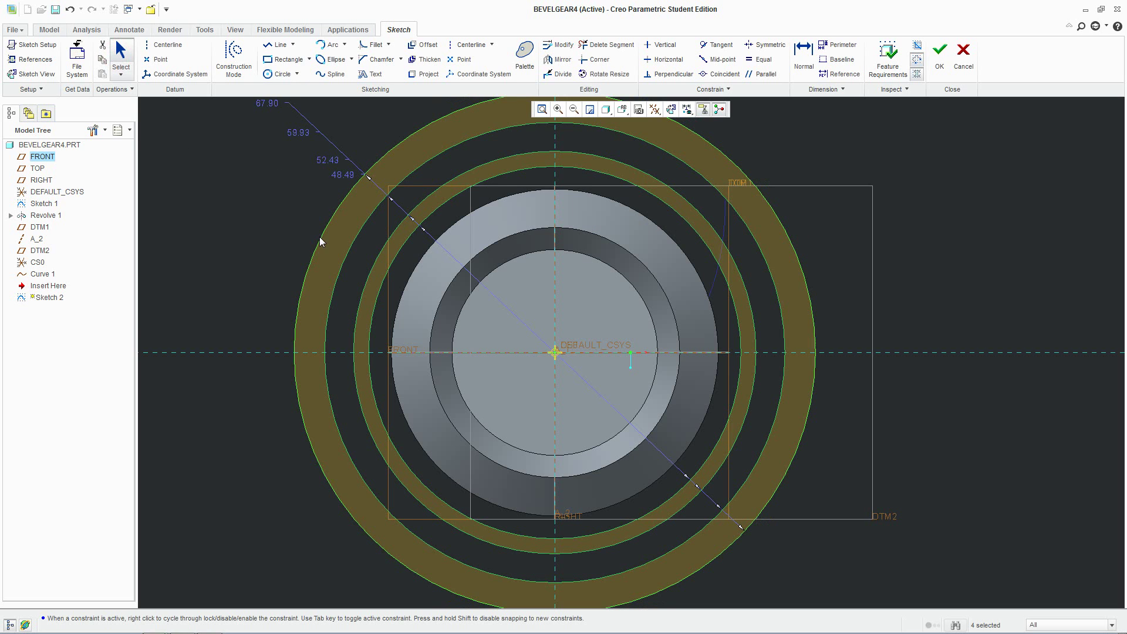
{"action": "scroll", "coordinate": [320, 238], "scroll_direction": "down", "scroll_amount": 1}
{"action": "middle_click_drag", "start_coordinate": [382, 254], "coordinate": [392, 287], "text": "shift"}
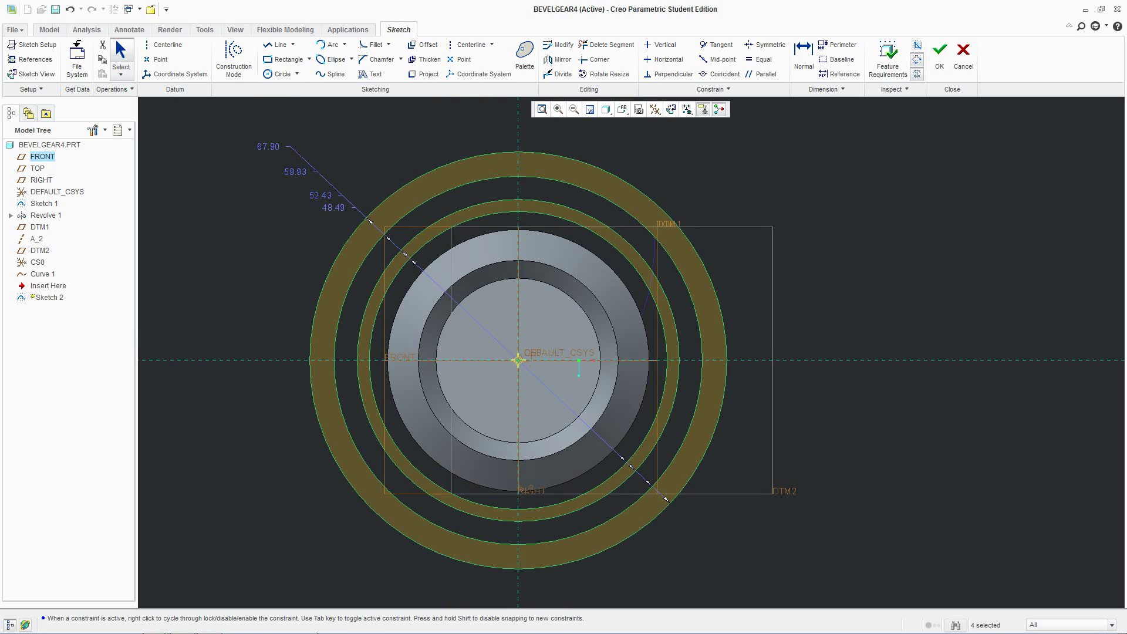
Bring up the gear formula notes and review the pitch, base, root and outside diameter headings
{"action": "mouse_move", "coordinate": [200, 626]}
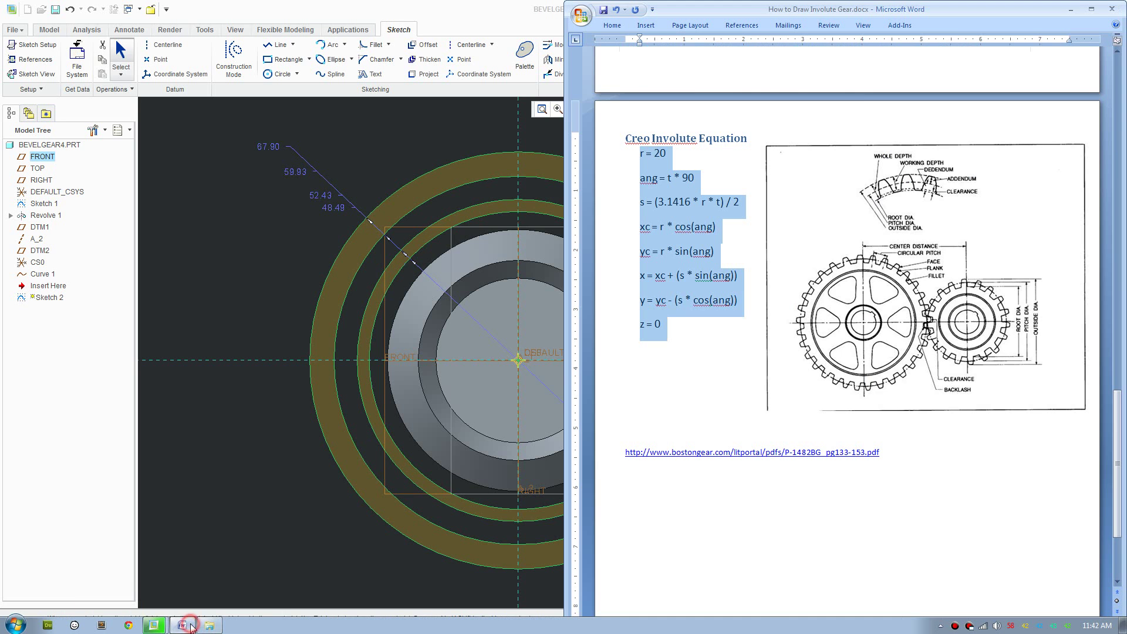
{"action": "left_click", "coordinate": [183, 625]}
{"action": "scroll", "coordinate": [1122, 188], "scroll_direction": "up", "scroll_amount": 2}
{"action": "mouse_move", "coordinate": [1114, 158]}
{"action": "left_mouse_down"}
{"action": "mouse_move", "coordinate": [1122, 186]}
{"action": "mouse_move", "coordinate": [1122, 175]}
{"action": "left_mouse_up"}
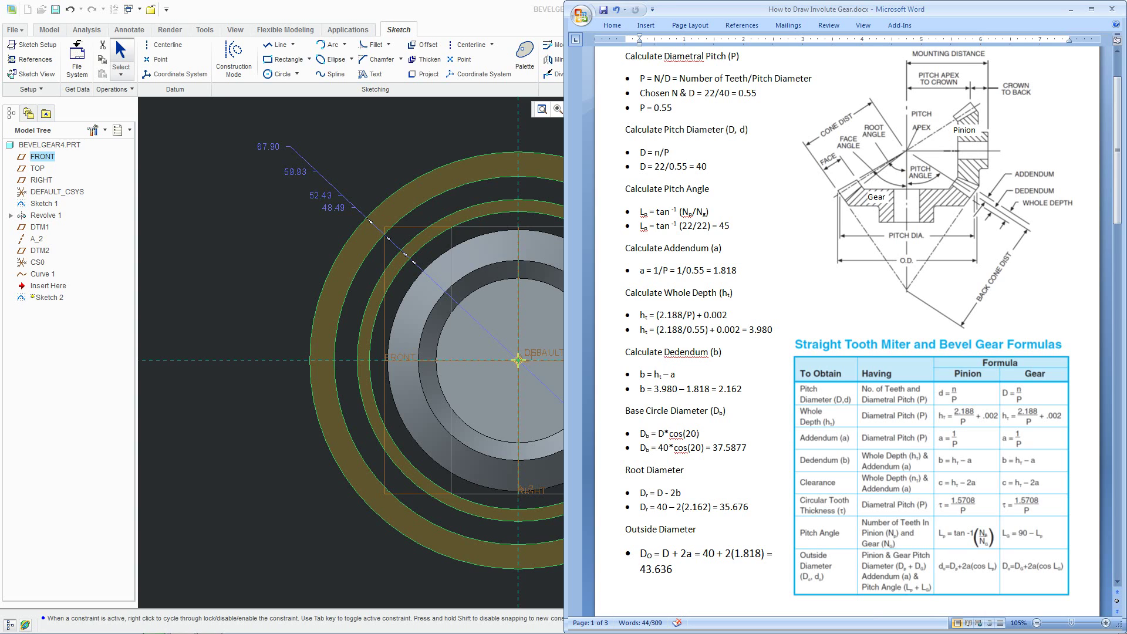
{"action": "left_click_drag", "start_coordinate": [625, 410], "coordinate": [710, 413]}
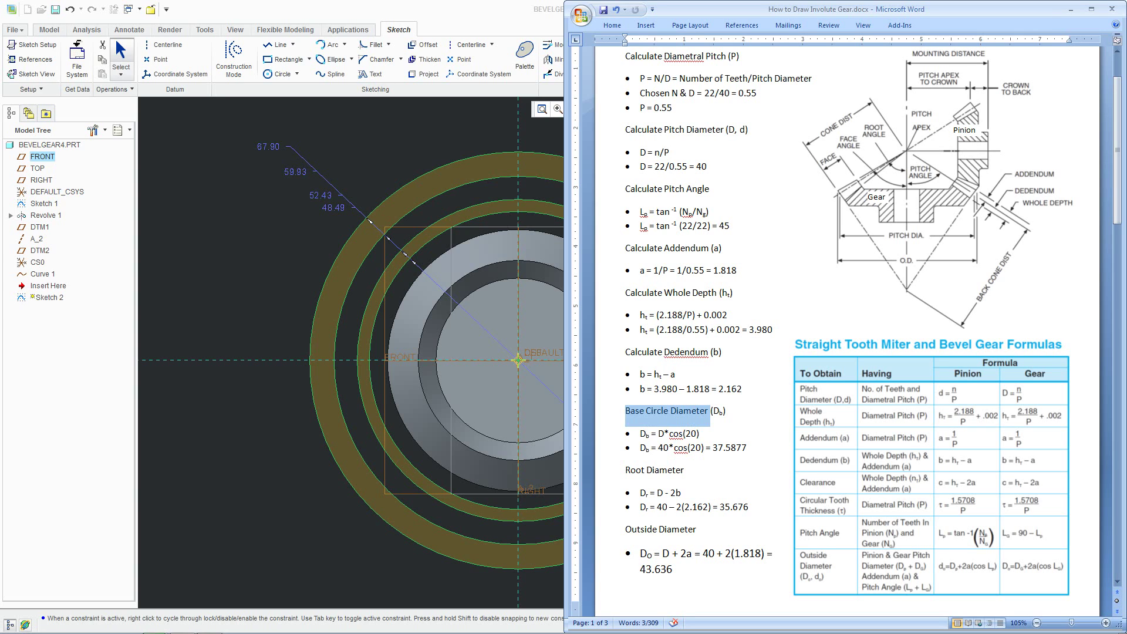
{"action": "left_click_drag", "start_coordinate": [625, 470], "coordinate": [688, 472]}
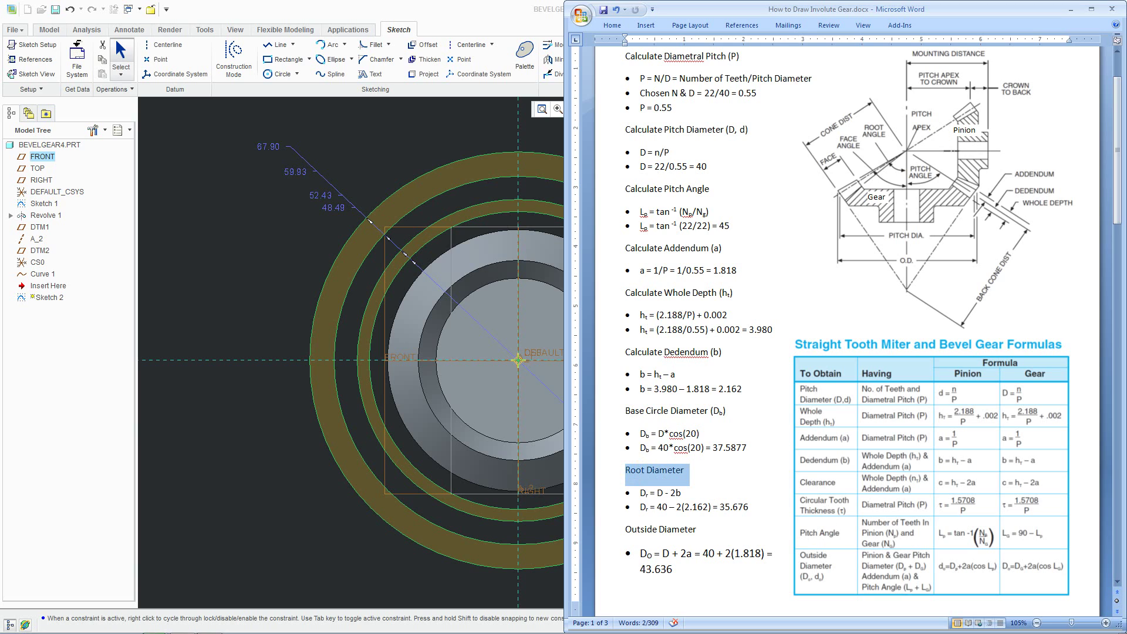
{"action": "left_click_drag", "start_coordinate": [625, 470], "coordinate": [652, 486]}
{"action": "left_click_drag", "start_coordinate": [625, 530], "coordinate": [701, 531]}
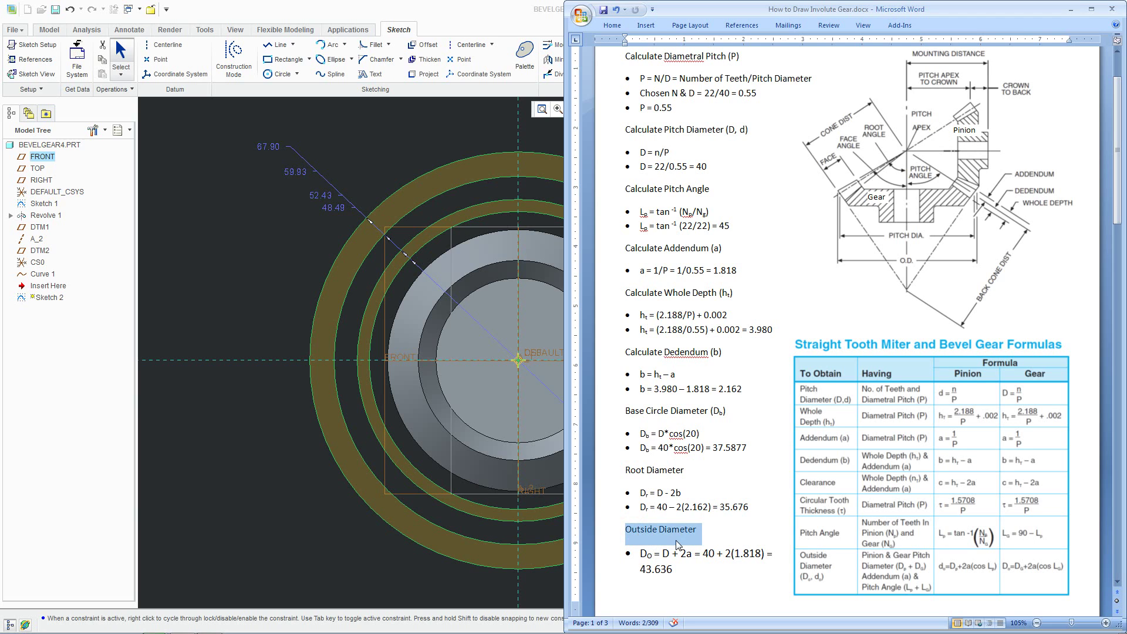
{"action": "scroll", "coordinate": [678, 544], "scroll_direction": "up", "scroll_amount": 1}
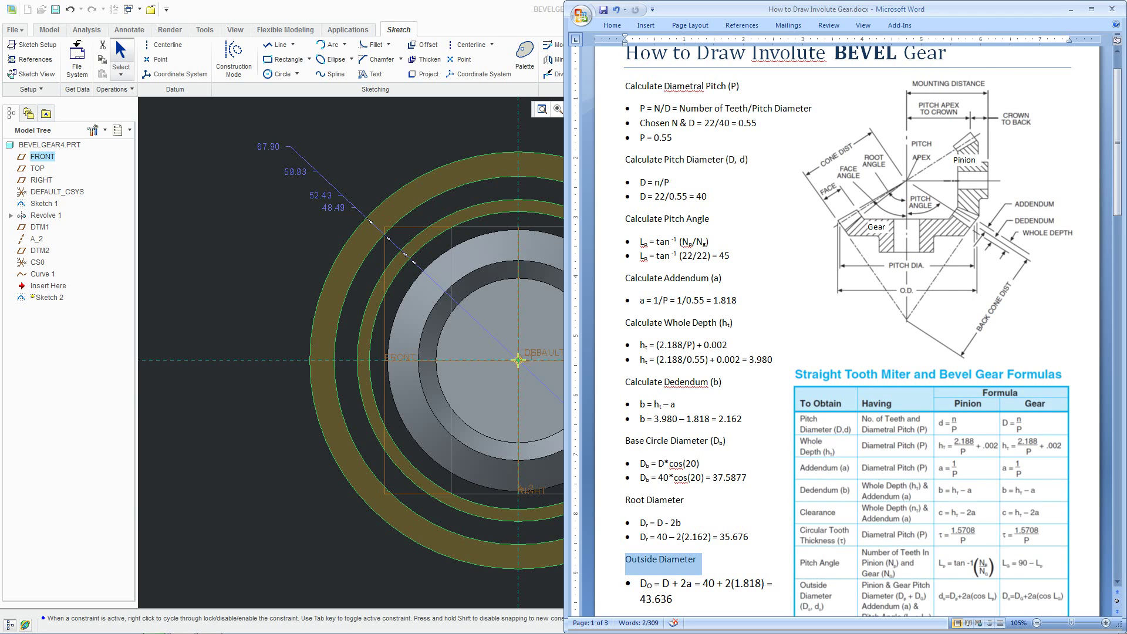
{"action": "left_click_drag", "start_coordinate": [725, 160], "coordinate": [679, 170]}
{"action": "left_click", "coordinate": [685, 179]}
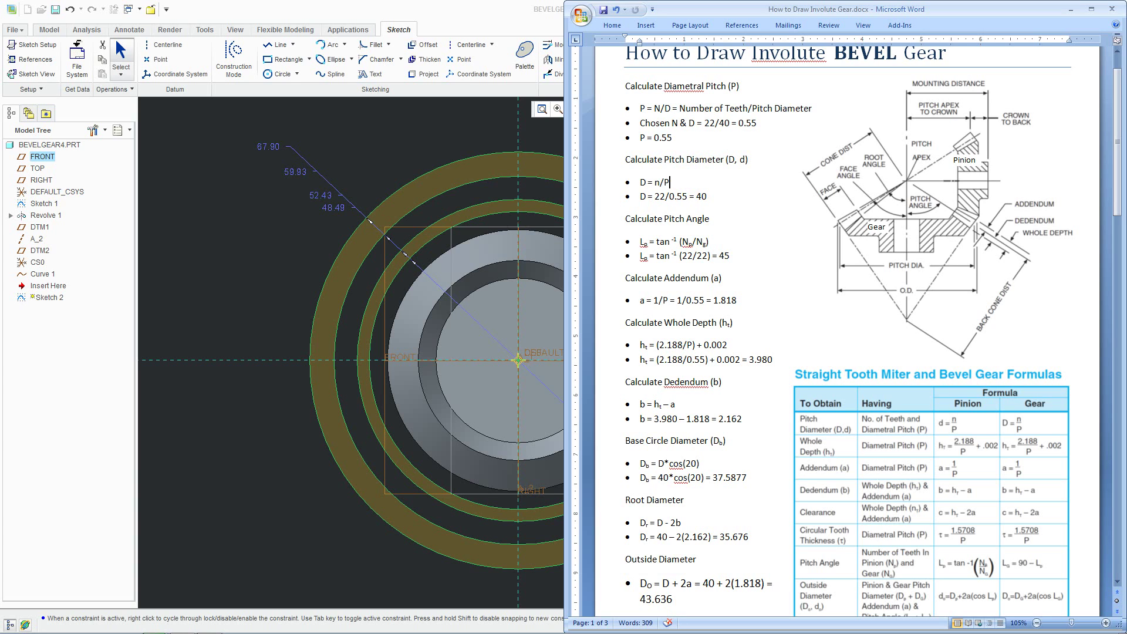
Change the 67.90 circle diameter to the pitch diameter 40
{"action": "double_click", "coordinate": [702, 197]}
{"action": "left_click", "coordinate": [264, 150]}
{"action": "double_click", "coordinate": [266, 151]}
{"action": "type", "text": "40"}
{"action": "key", "text": "Return"}
Change the 59.93 circle diameter to the base circle diameter 37.5877
{"action": "key", "text": "alt+Tab"}
{"action": "scroll", "coordinate": [845, 329], "scroll_direction": "down", "scroll_amount": 1}
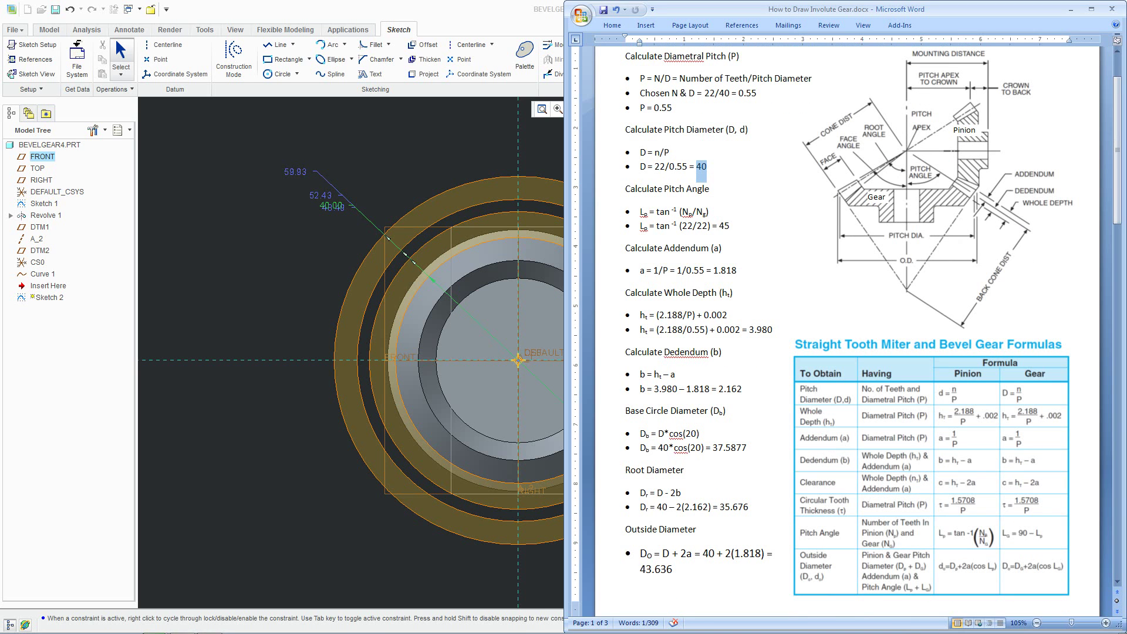
{"action": "left_click_drag", "start_coordinate": [646, 411], "coordinate": [696, 414]}
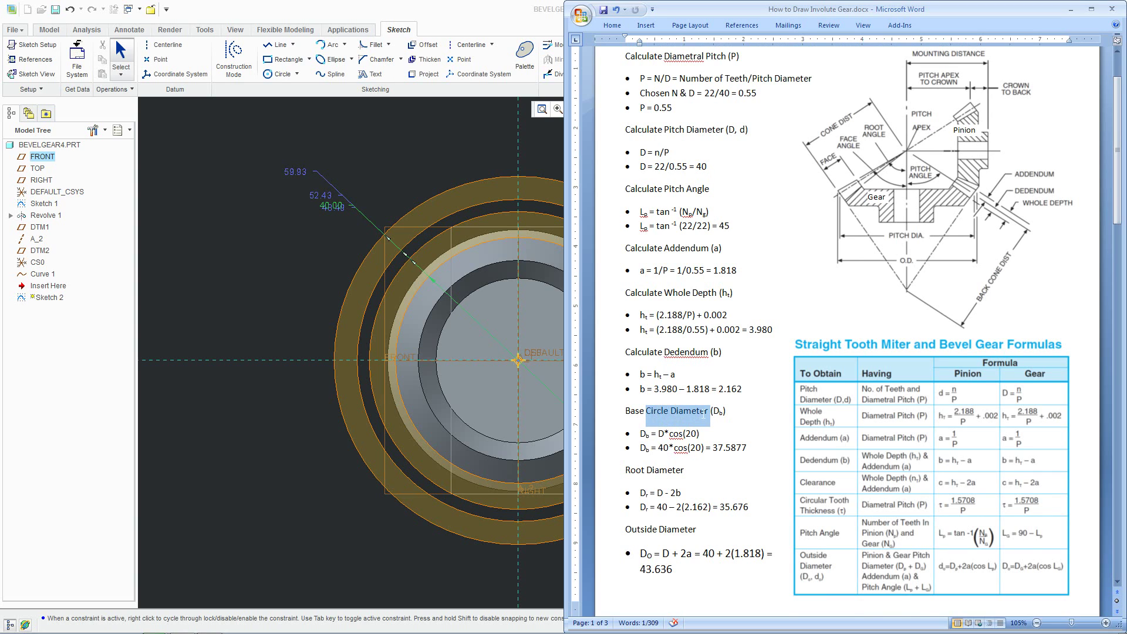
{"action": "left_click", "coordinate": [717, 448]}
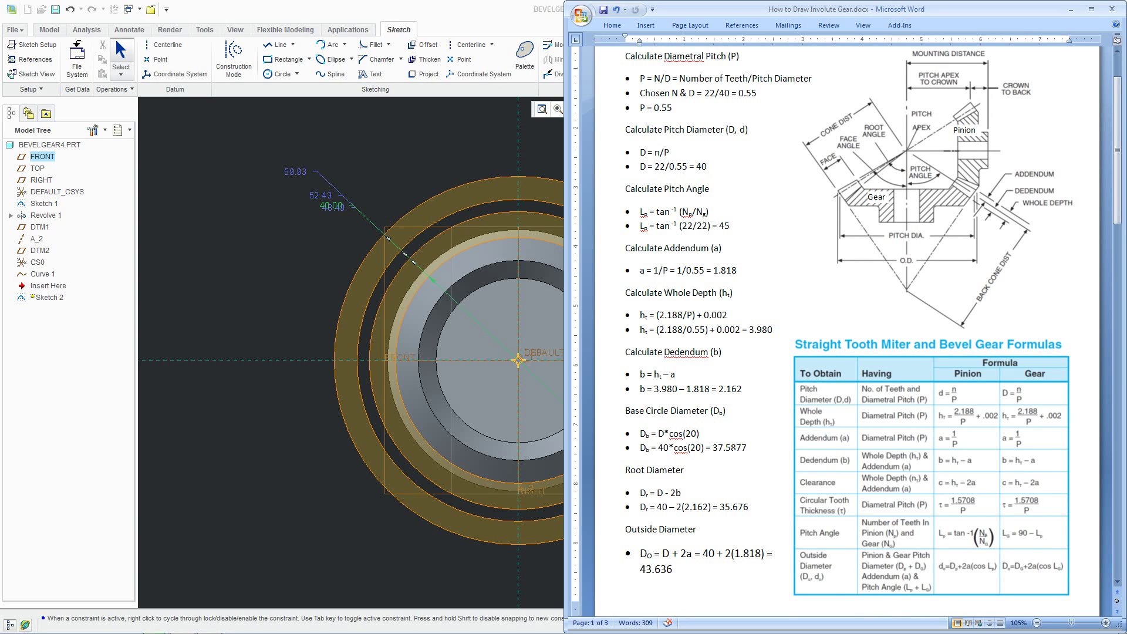
{"action": "double_click", "coordinate": [290, 173]}
{"action": "type", "text": "37.5877"}
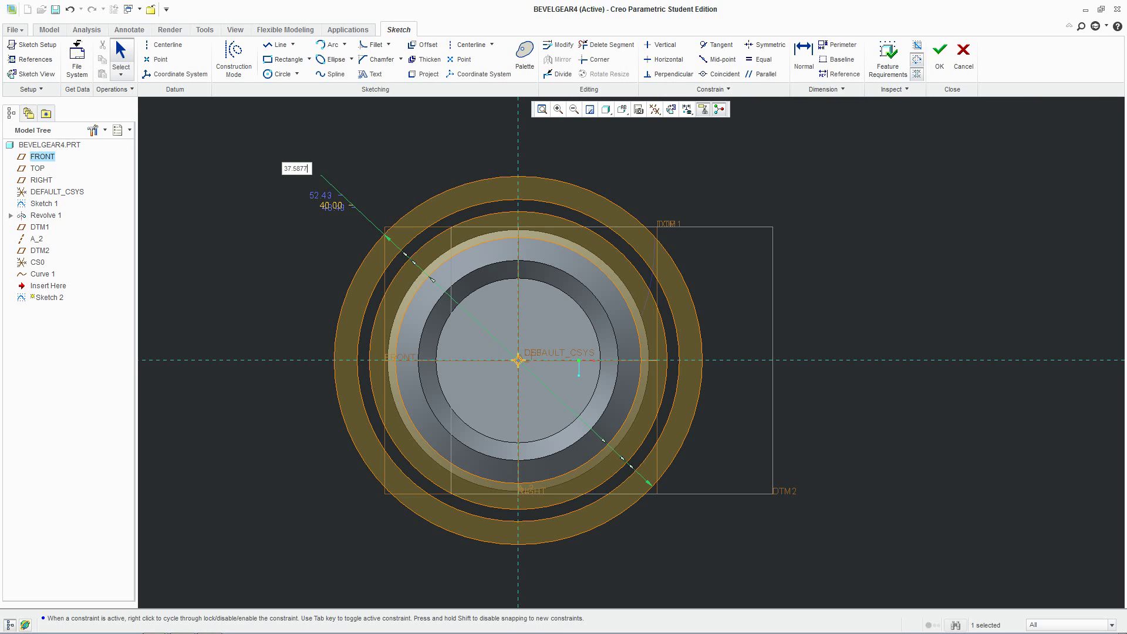
{"action": "key", "text": "Return"}
{"action": "key", "text": "alt+Tab"}
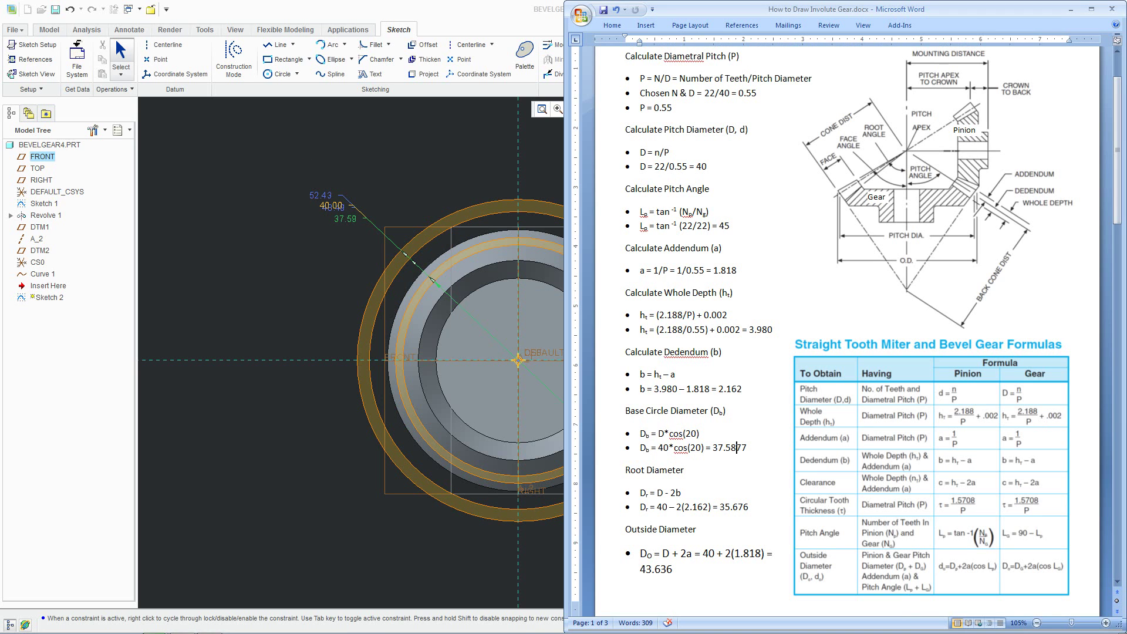
Set the 52.43 circle diameter to the root diameter 35.676 copied from the notes
{"action": "left_click", "coordinate": [721, 506]}
{"action": "left_click", "coordinate": [749, 507]}
{"action": "left_click_drag", "start_coordinate": [749, 506], "coordinate": [720, 506]}
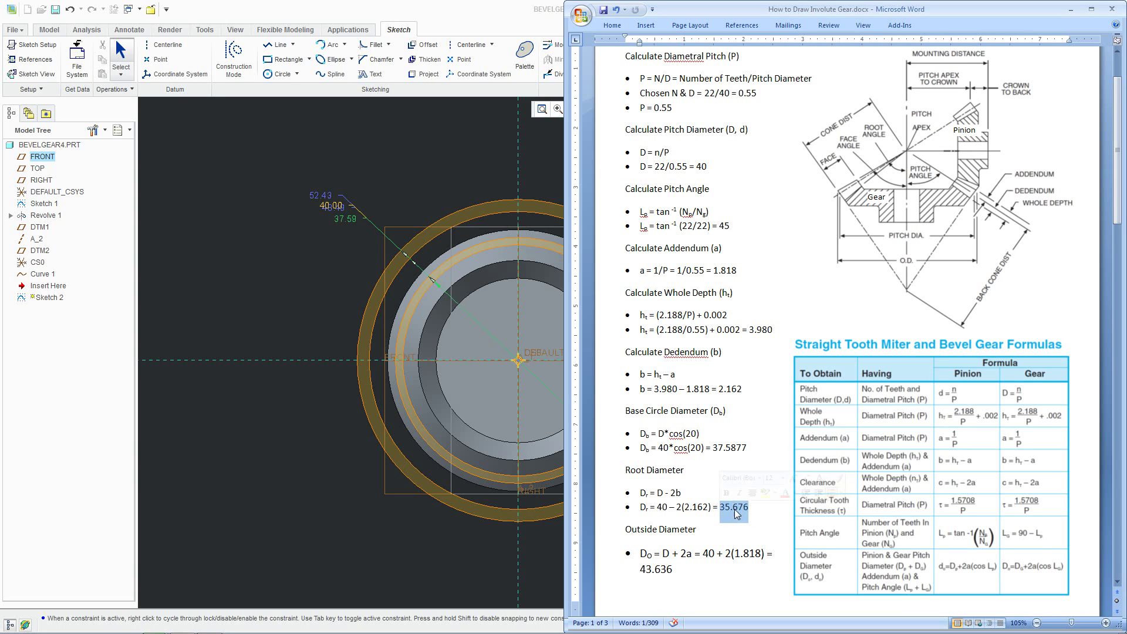
{"action": "right_click", "coordinate": [735, 508]}
{"action": "left_click", "coordinate": [786, 303]}
{"action": "left_click", "coordinate": [309, 205]}
{"action": "double_click", "coordinate": [317, 195]}
{"action": "key", "text": "ctrl+v"}
{"action": "key", "text": "Return"}
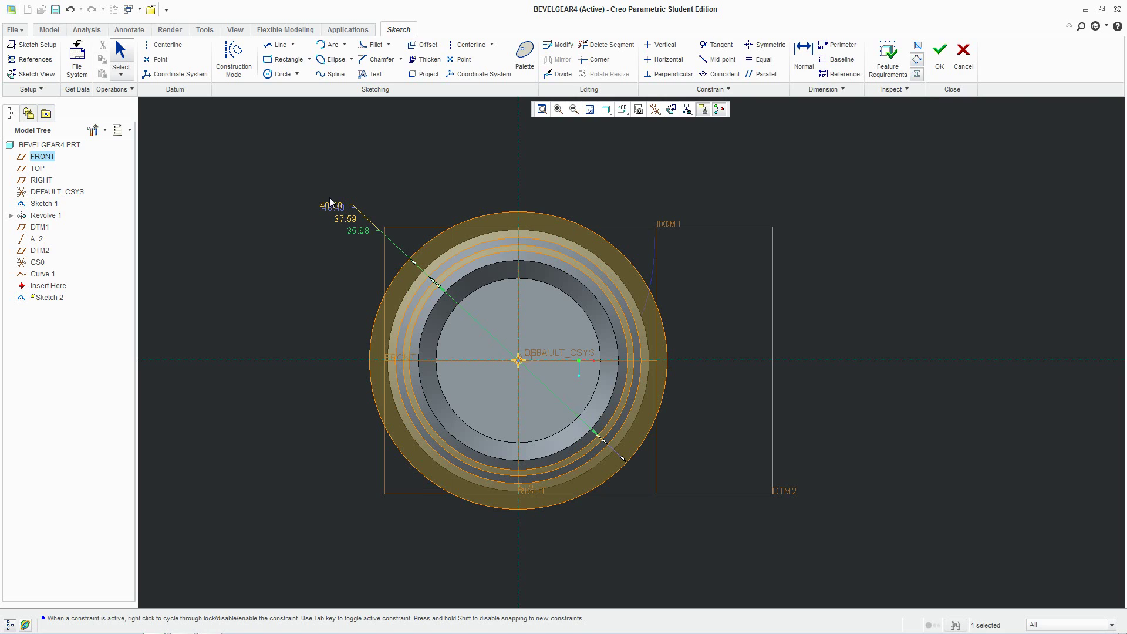
Rearrange the 40.00, 35.68 and 37.59 dimension labels so they sit clear of each other
{"action": "left_click_drag", "start_coordinate": [331, 204], "coordinate": [351, 293]}
{"action": "left_click_drag", "start_coordinate": [359, 231], "coordinate": [352, 327]}
{"action": "left_click_drag", "start_coordinate": [351, 221], "coordinate": [317, 288]}
Set the 48.49 circle diameter to the outside diameter 43.636 and finish the sketch
{"action": "key", "text": "alt+Tab"}
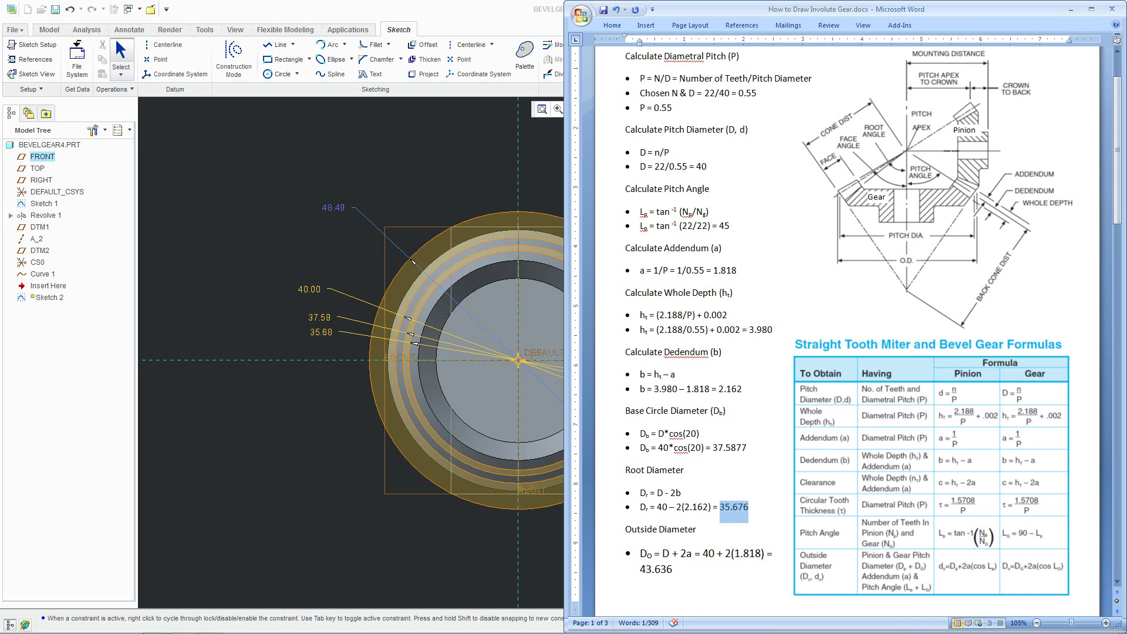
{"action": "left_click_drag", "start_coordinate": [673, 569], "coordinate": [639, 571]}
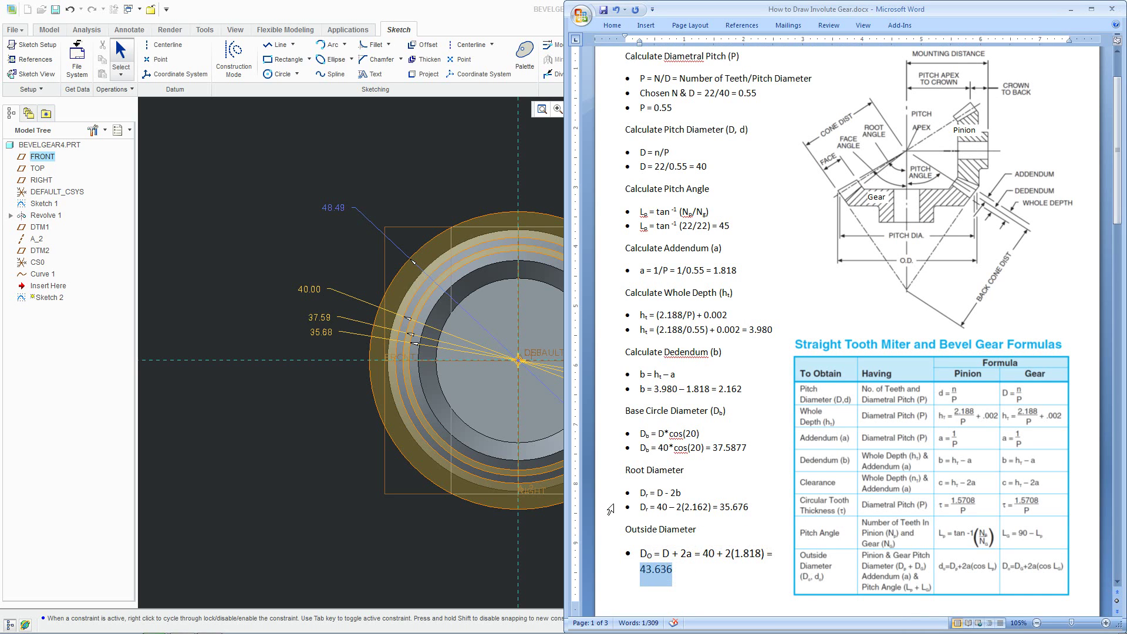
{"action": "left_click", "coordinate": [327, 210]}
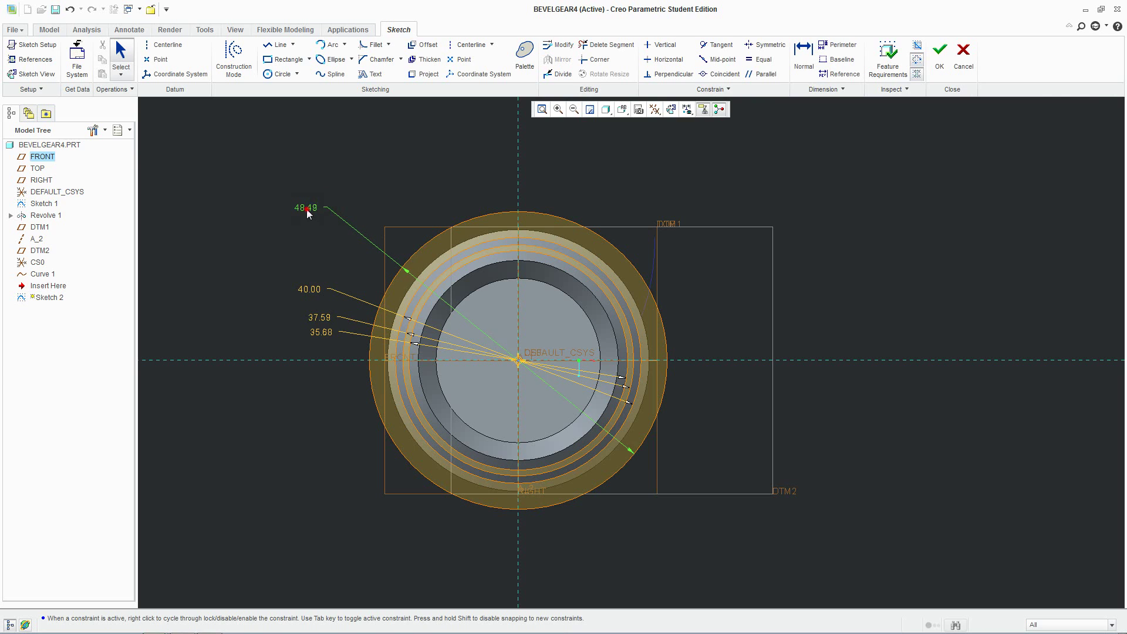
{"action": "double_click", "coordinate": [307, 209]}
{"action": "key", "text": "ctrl+v"}
{"action": "key", "text": "Return"}
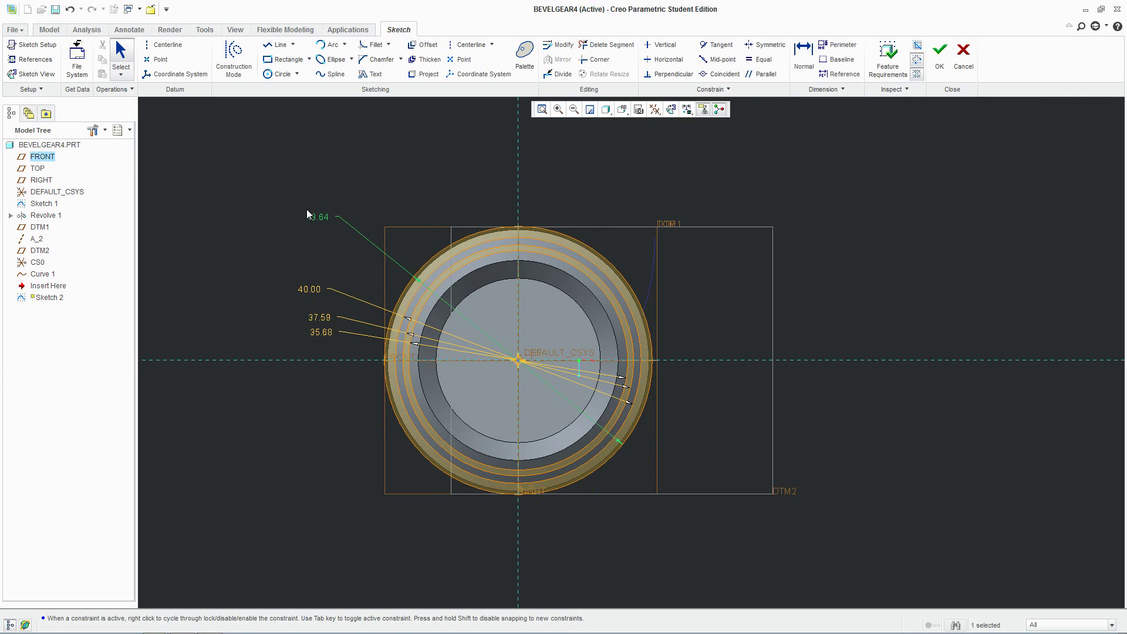
{"action": "left_click", "coordinate": [940, 56]}
{"action": "mouse_move", "coordinate": [757, 428]}
{"action": "middle_mouse_down"}
{"action": "mouse_move", "coordinate": [725, 382]}
{"action": "mouse_move", "coordinate": [730, 320]}
{"action": "mouse_move", "coordinate": [702, 335]}
{"action": "mouse_move", "coordinate": [714, 316]}
{"action": "middle_mouse_up"}
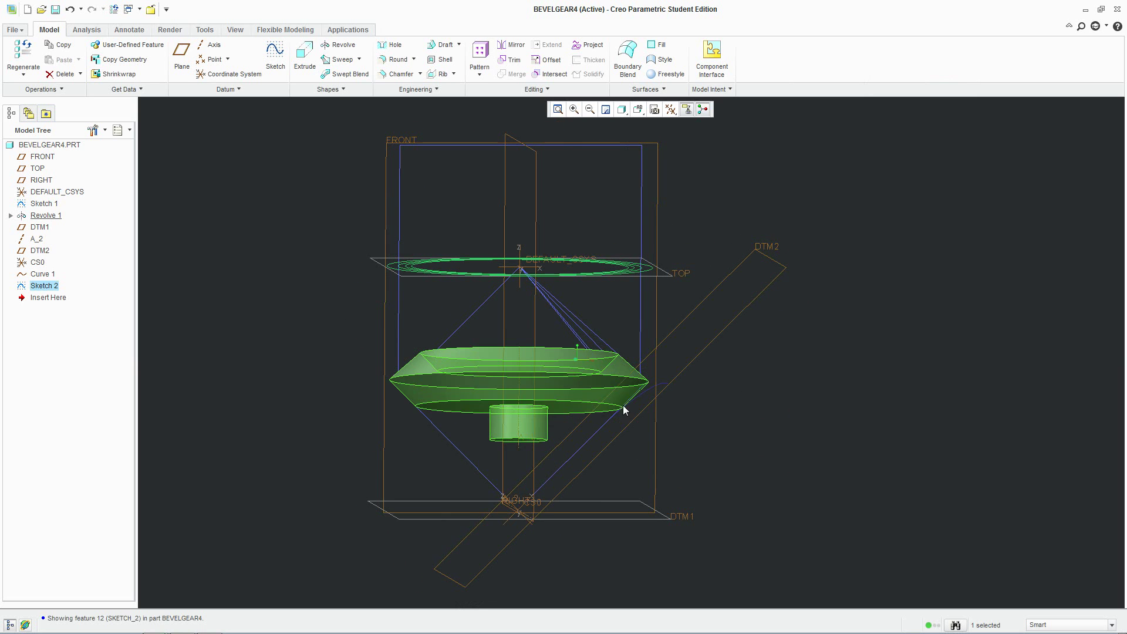
Project Sketch 2's four circles onto the gear's conical face, creating Project 1
{"action": "left_click", "coordinate": [588, 46]}
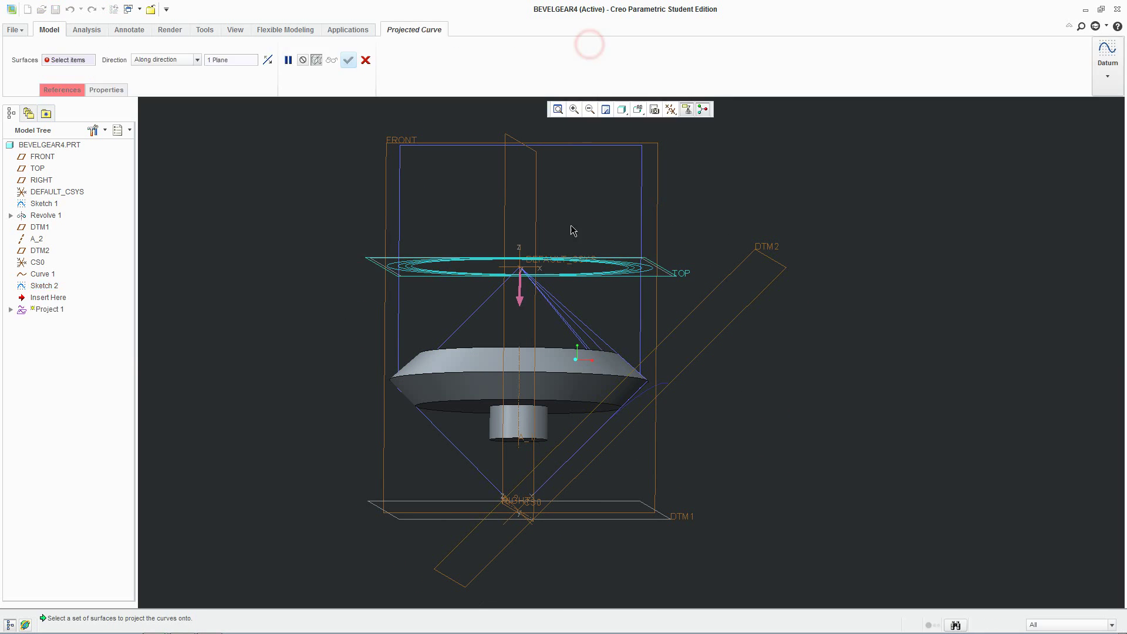
{"action": "scroll", "coordinate": [731, 495], "scroll_direction": "up", "scroll_amount": 3}
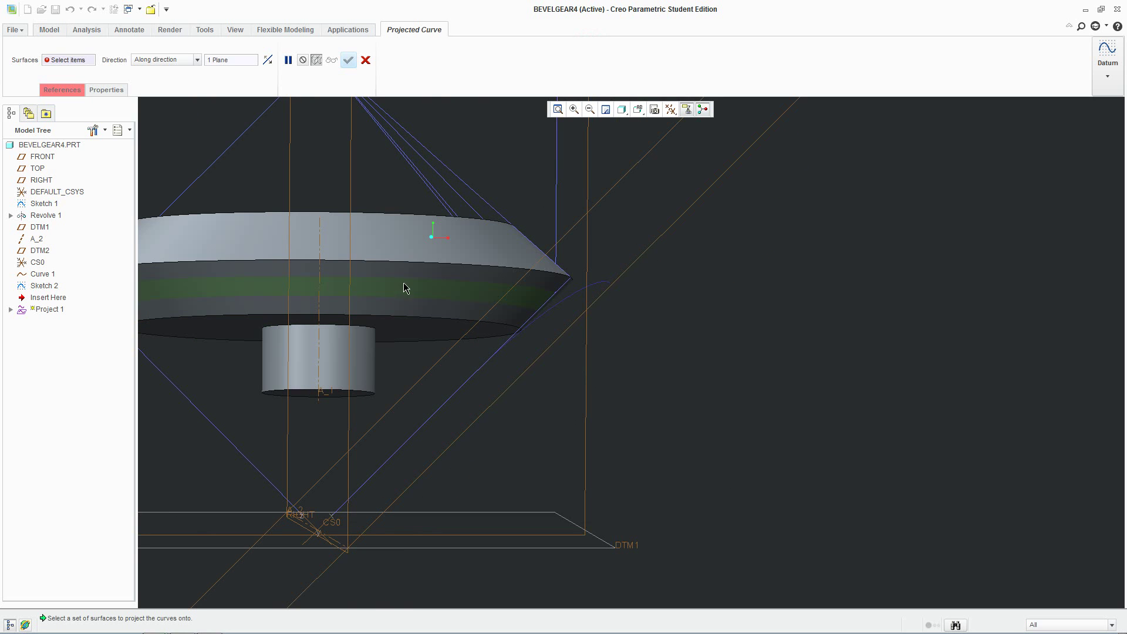
{"action": "left_click", "coordinate": [418, 278]}
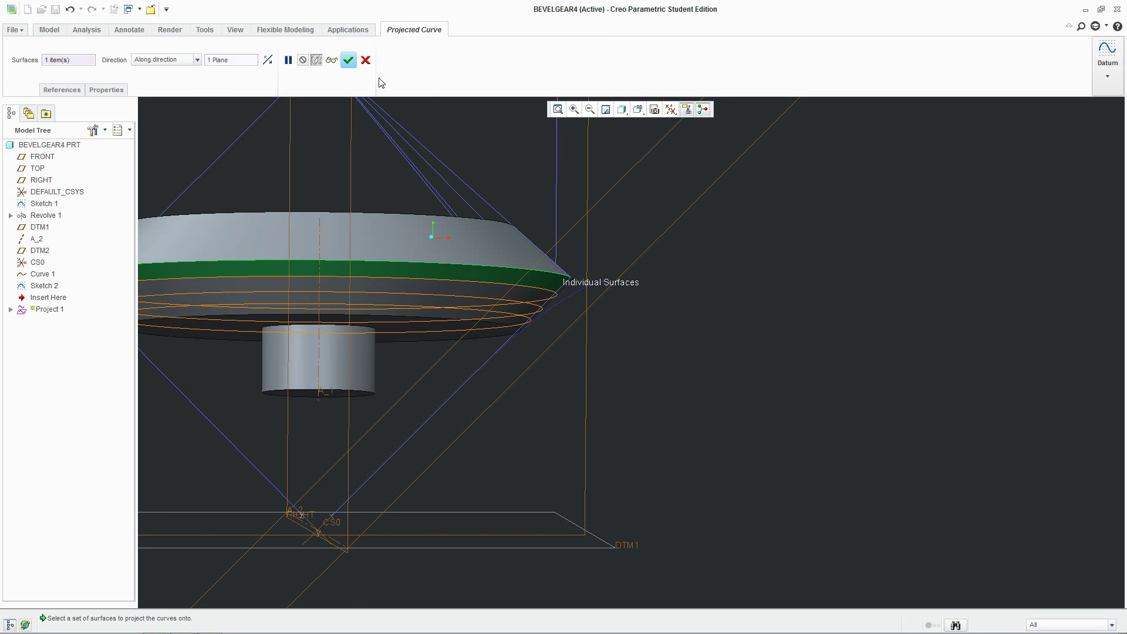
{"action": "left_click", "coordinate": [348, 60]}
{"action": "middle_click_drag", "start_coordinate": [681, 415], "coordinate": [686, 372]}
{"action": "left_click", "coordinate": [745, 422]}
{"action": "mouse_move", "coordinate": [744, 448]}
{"action": "middle_mouse_down"}
{"action": "mouse_move", "coordinate": [671, 420]}
{"action": "mouse_move", "coordinate": [692, 407]}
{"action": "mouse_move", "coordinate": [737, 435]}
{"action": "middle_mouse_up"}
{"action": "mouse_move", "coordinate": [652, 314]}
{"action": "middle_mouse_down"}
{"action": "mouse_move", "coordinate": [773, 405]}
{"action": "mouse_move", "coordinate": [812, 410]}
{"action": "mouse_move", "coordinate": [905, 317]}
{"action": "mouse_move", "coordinate": [850, 325]}
{"action": "middle_mouse_up"}
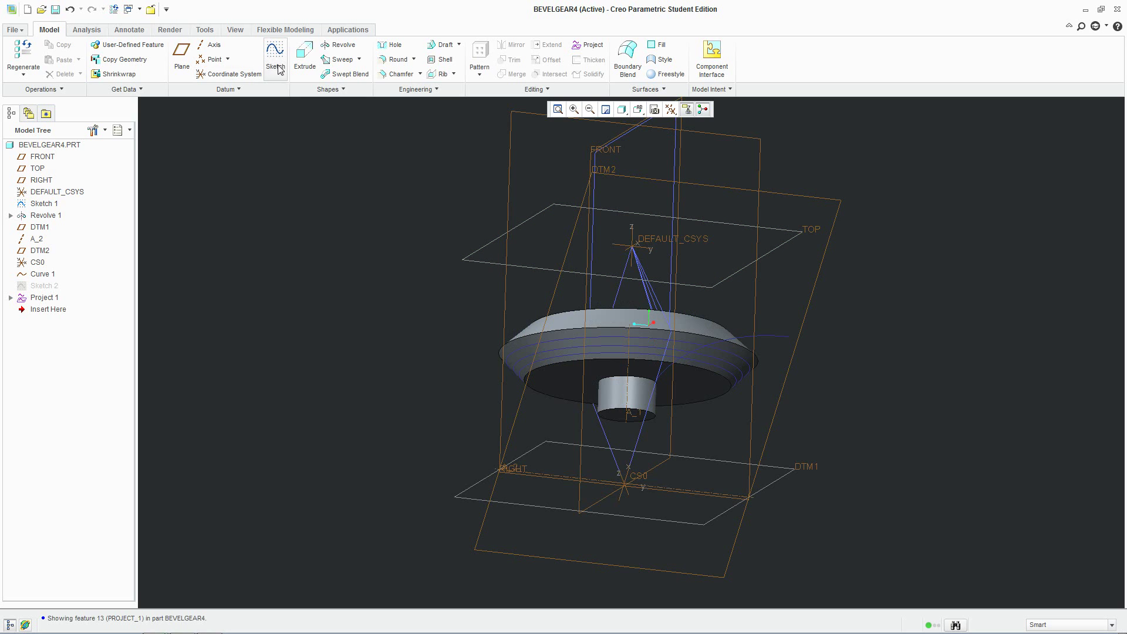
Start Sketch 3 on the DTM2 datum plane
{"action": "left_click", "coordinate": [275, 54]}
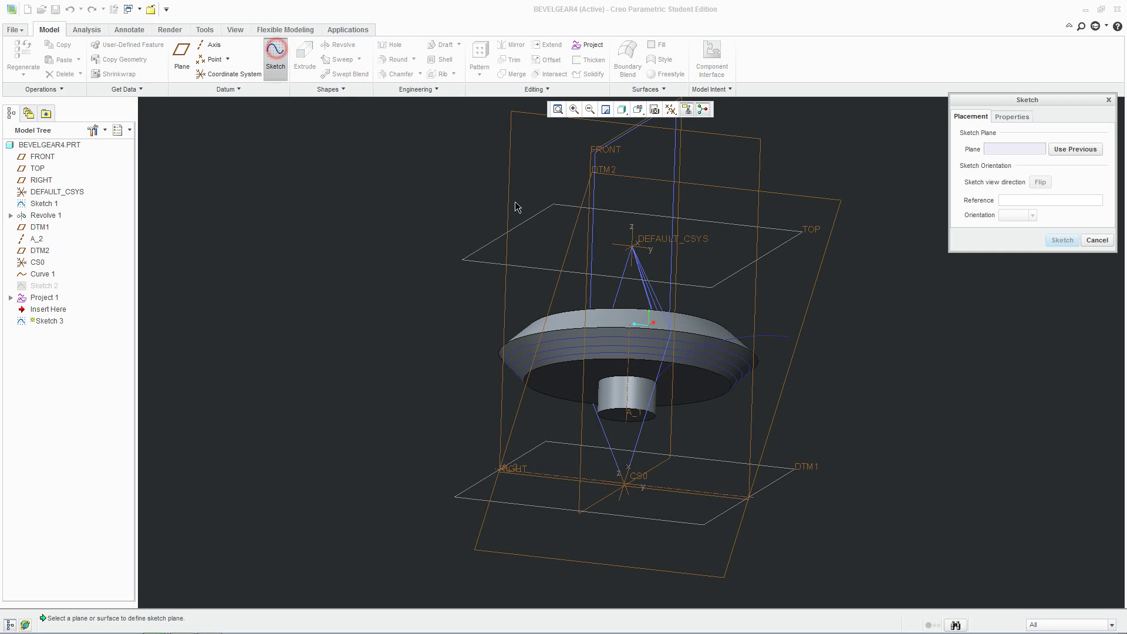
{"action": "left_click", "coordinate": [810, 303]}
{"action": "left_click", "coordinate": [1060, 242]}
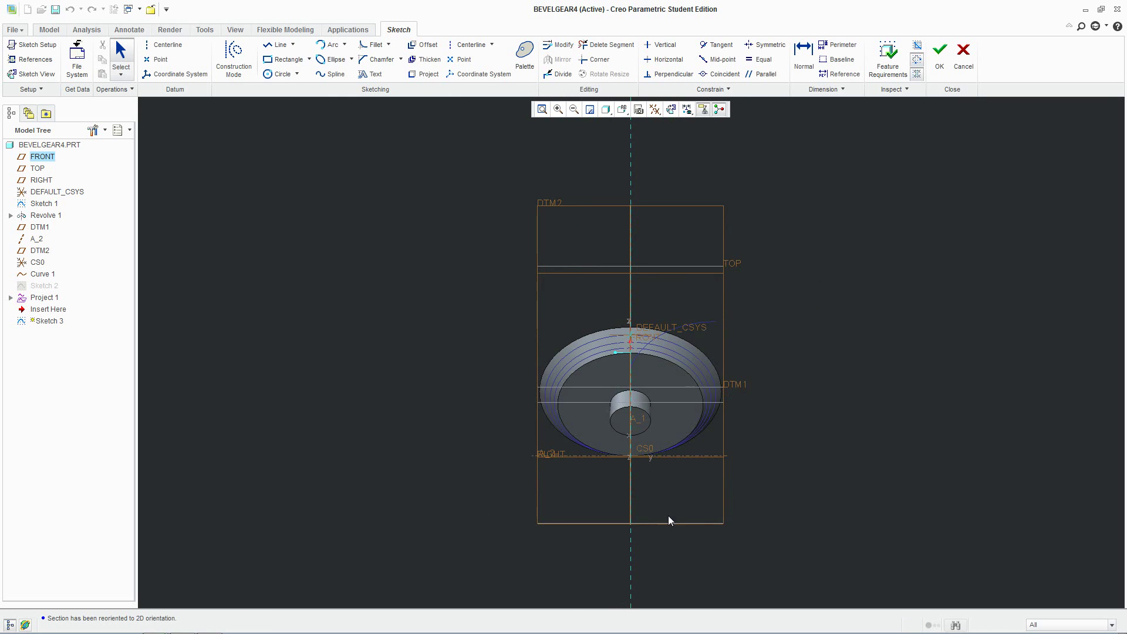
{"action": "scroll", "coordinate": [638, 495], "scroll_direction": "up", "scroll_amount": 3}
{"action": "scroll", "coordinate": [625, 251], "scroll_direction": "up", "scroll_amount": 1}
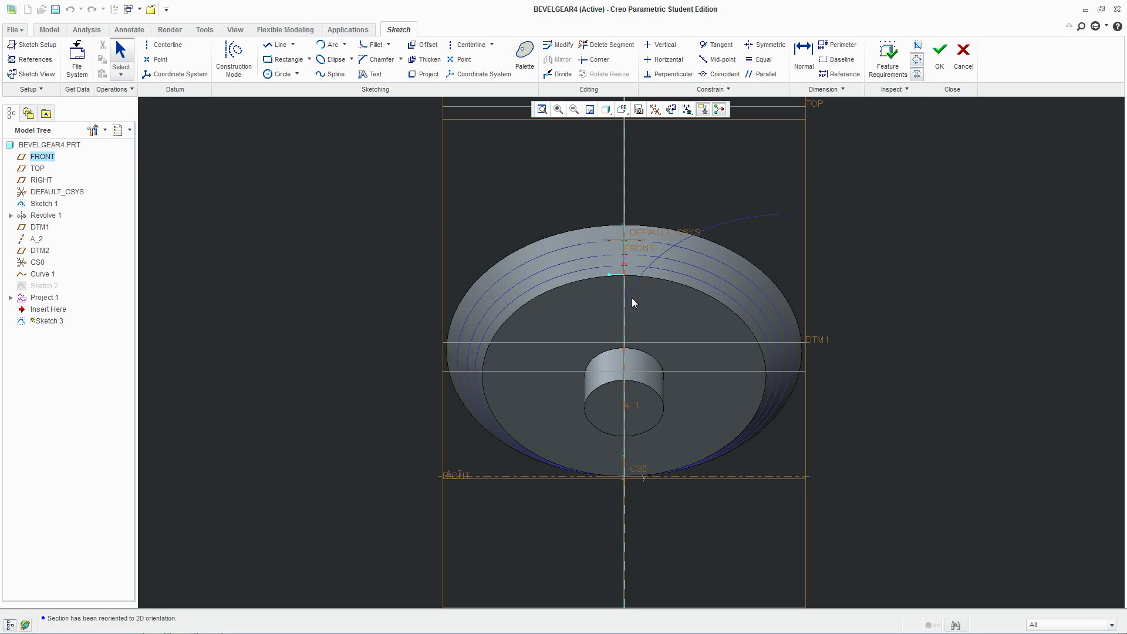
Check the base circle 37.5877 and root 35.676 diameters in the gear notes
{"action": "mouse_move", "coordinate": [252, 629]}
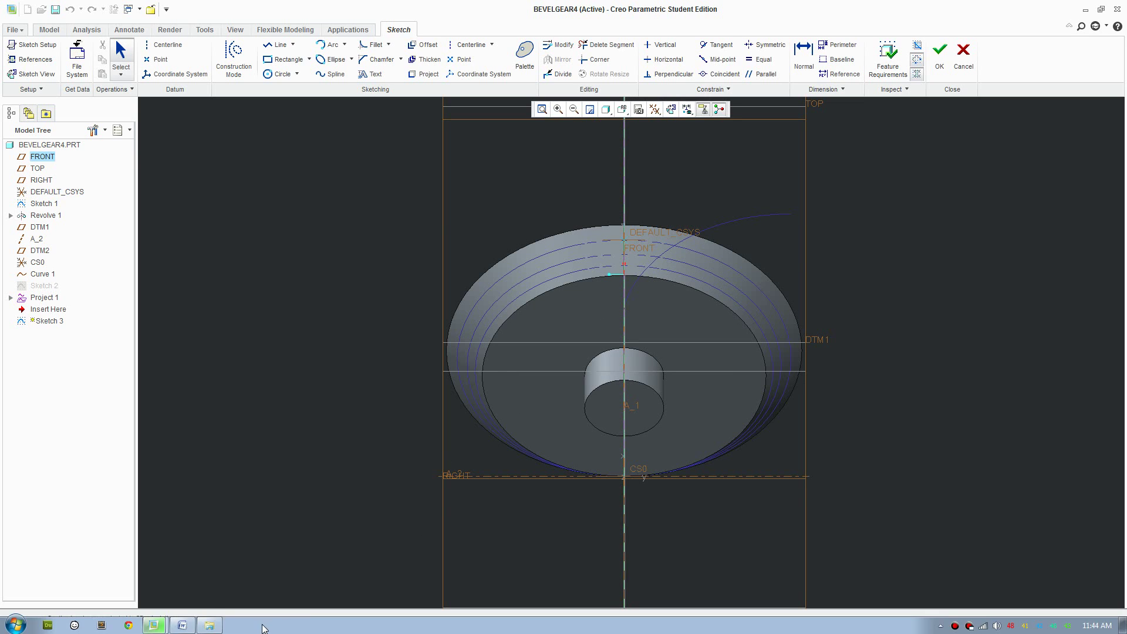
{"action": "left_click", "coordinate": [182, 625]}
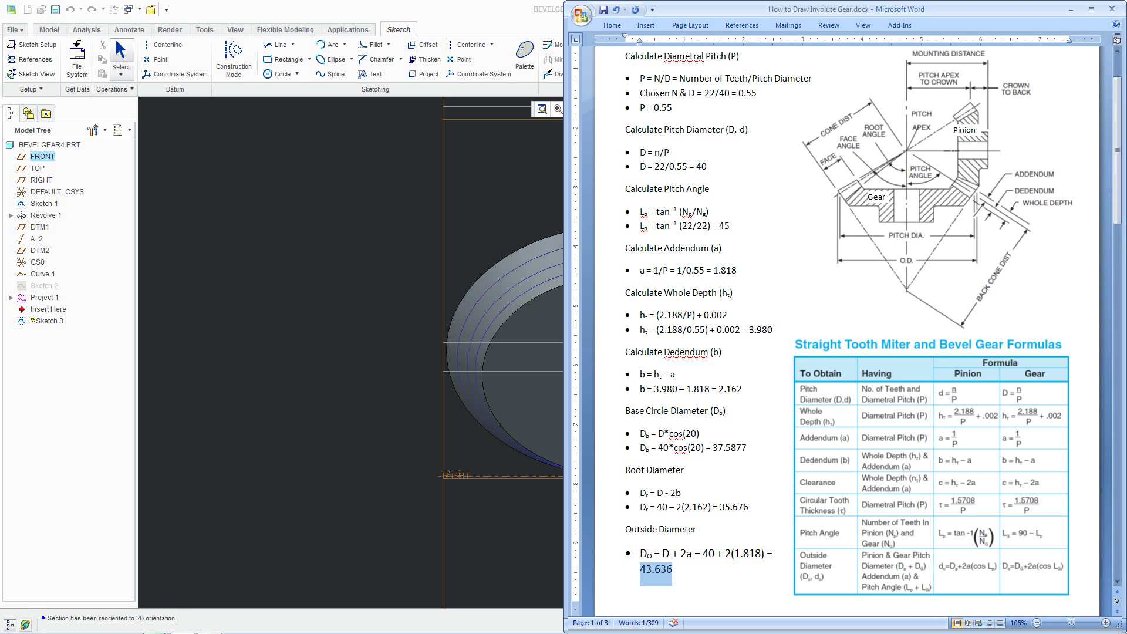
{"action": "left_click_drag", "start_coordinate": [646, 411], "coordinate": [746, 448]}
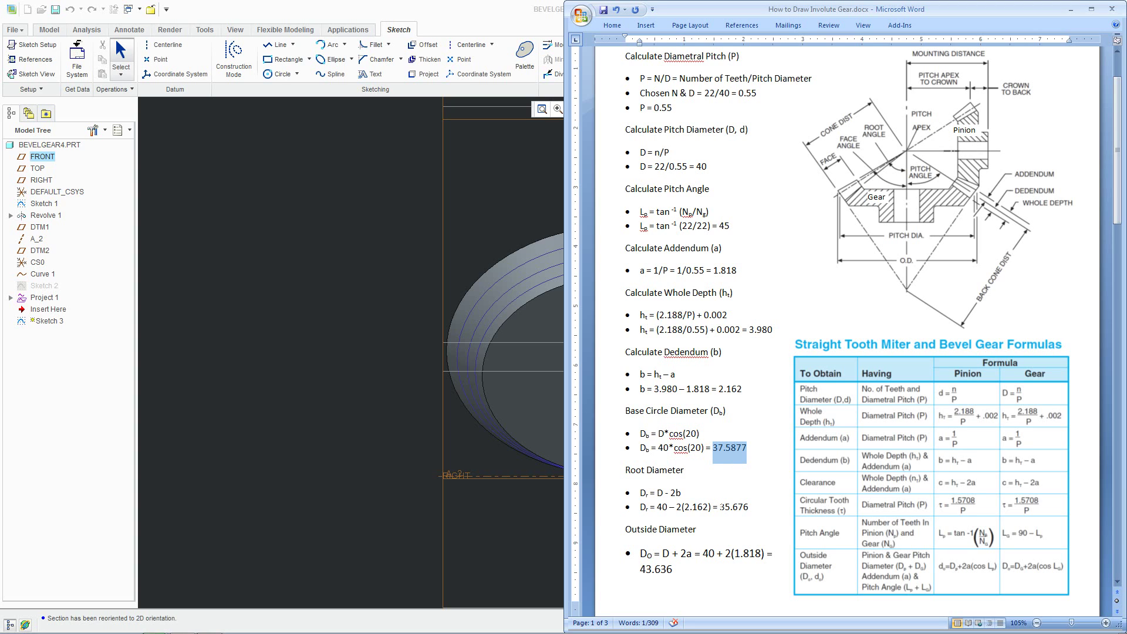
{"action": "left_click_drag", "start_coordinate": [720, 507], "coordinate": [748, 508]}
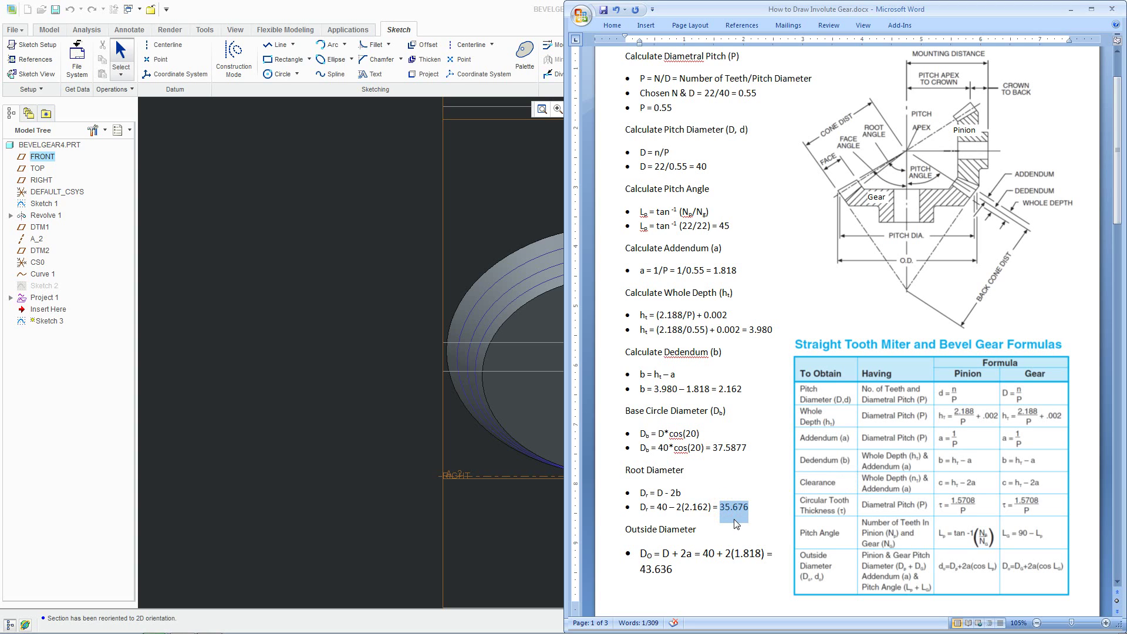
{"action": "left_click", "coordinate": [392, 287]}
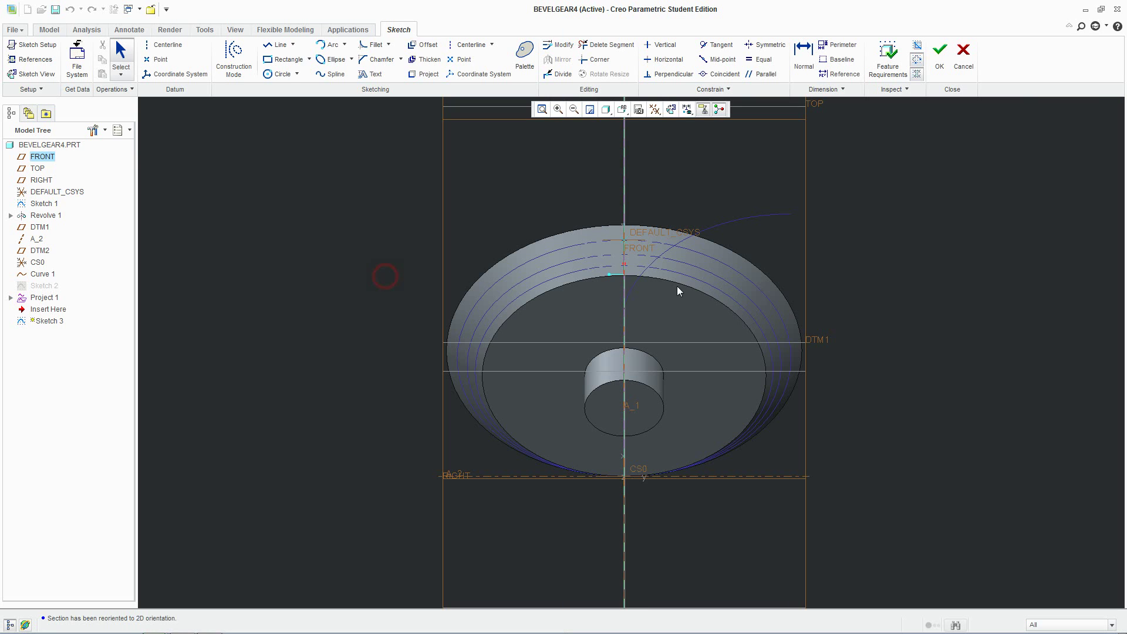
Start a Summary measurement from the Analysis tools
{"action": "scroll", "coordinate": [652, 252], "scroll_direction": "up", "scroll_amount": 3}
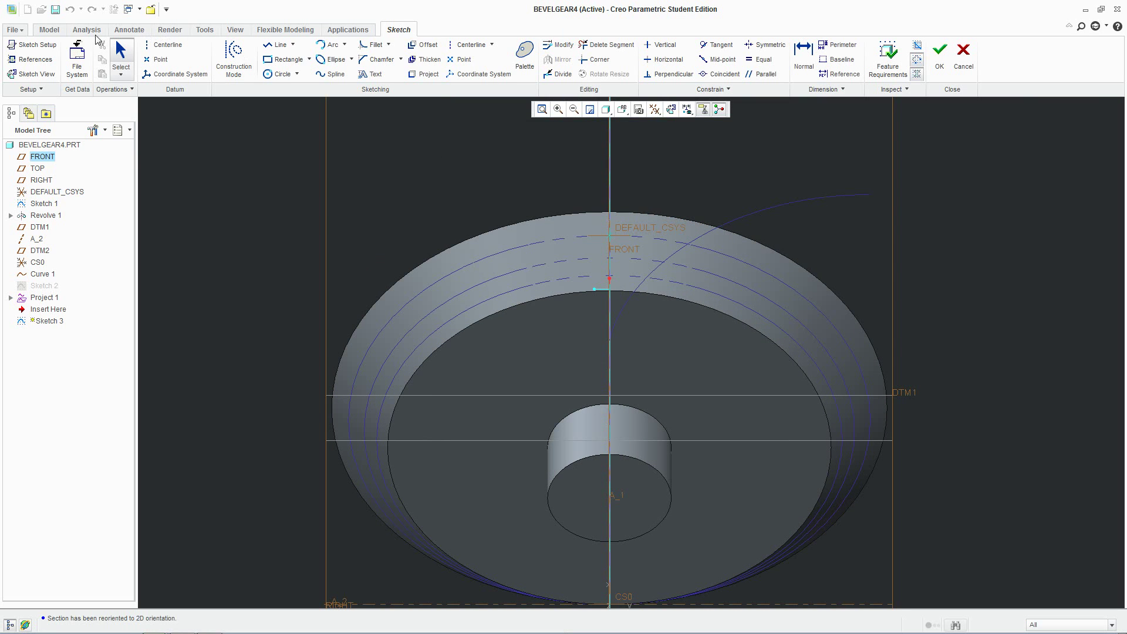
{"action": "left_click", "coordinate": [87, 31]}
{"action": "left_click", "coordinate": [324, 68]}
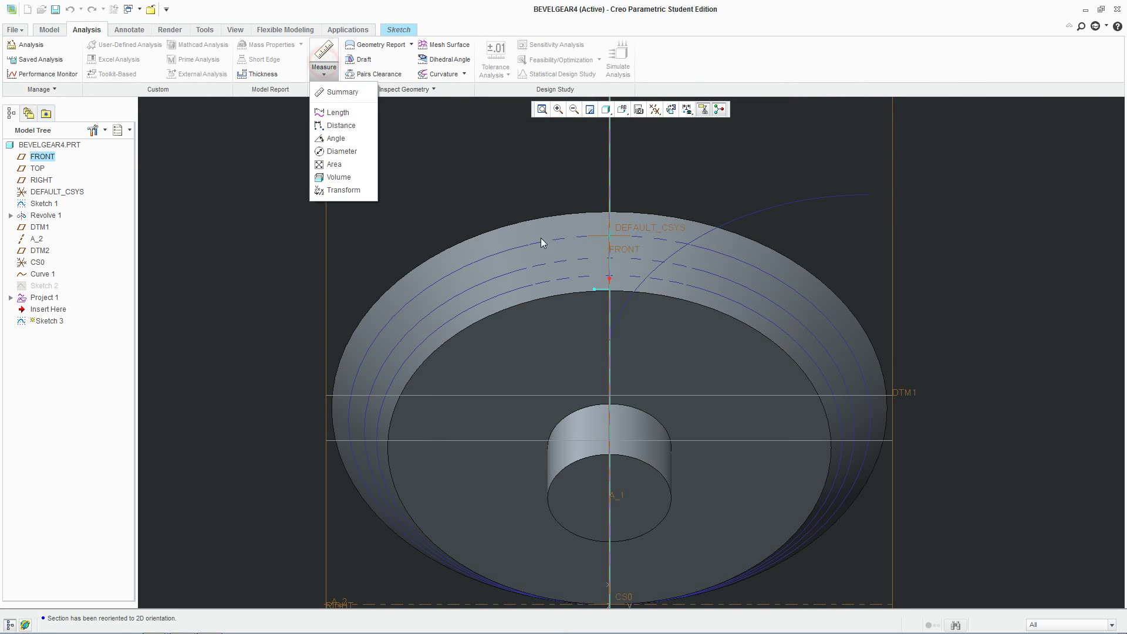
{"action": "left_click", "coordinate": [342, 92]}
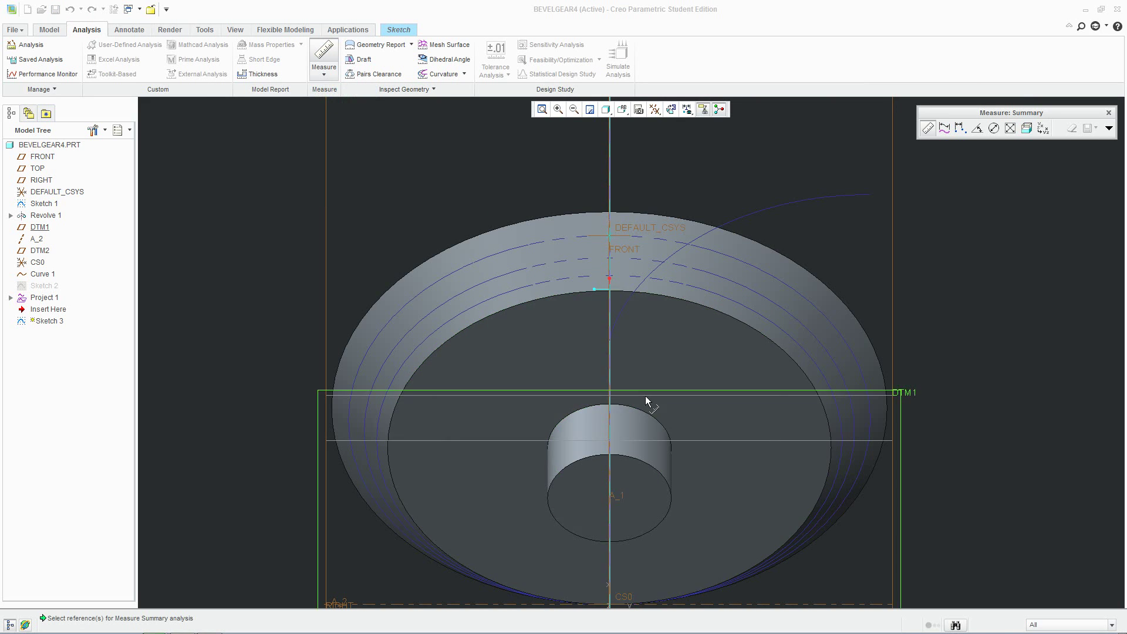
{"action": "scroll", "coordinate": [681, 488], "scroll_direction": "up", "scroll_amount": 2}
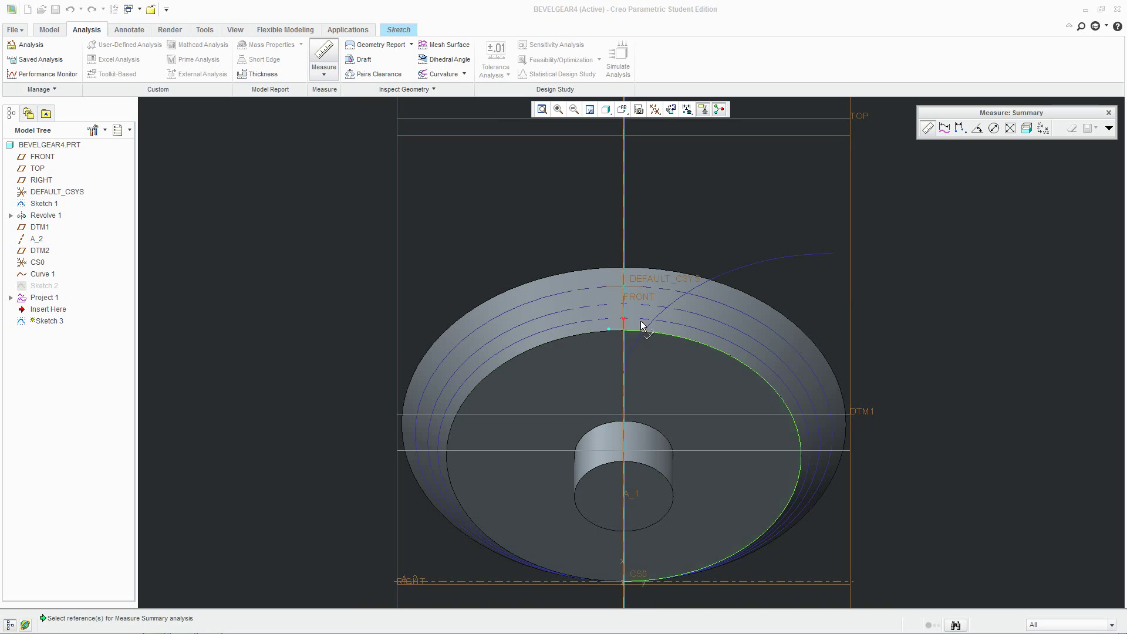
Add the projected curve as a reference for Sketch 3
{"action": "left_click", "coordinate": [398, 30]}
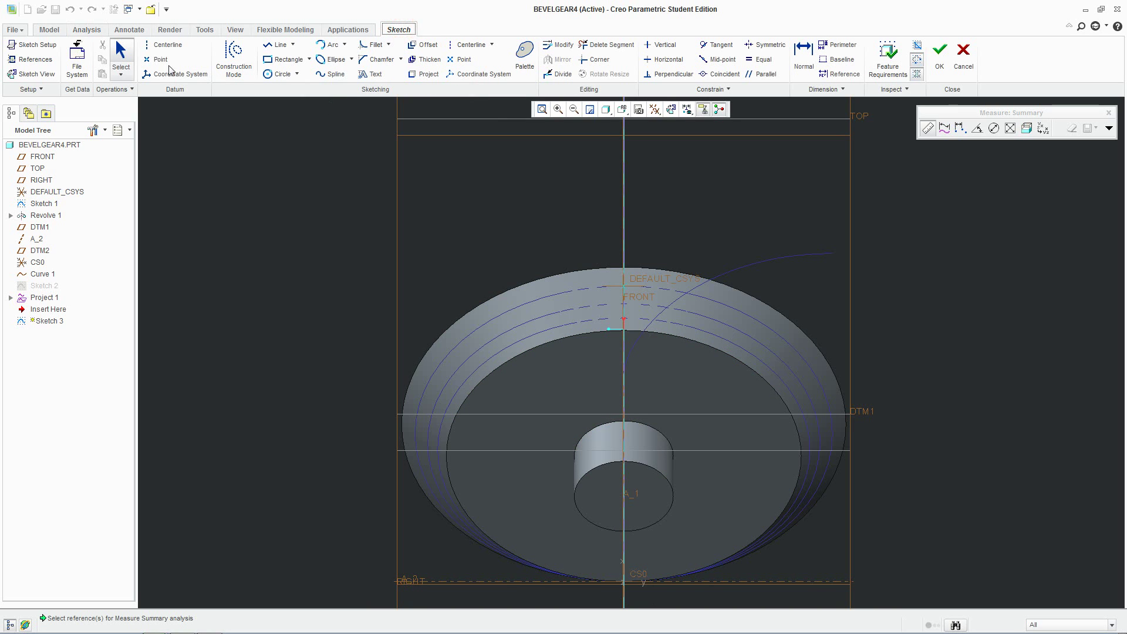
{"action": "left_click", "coordinate": [31, 60]}
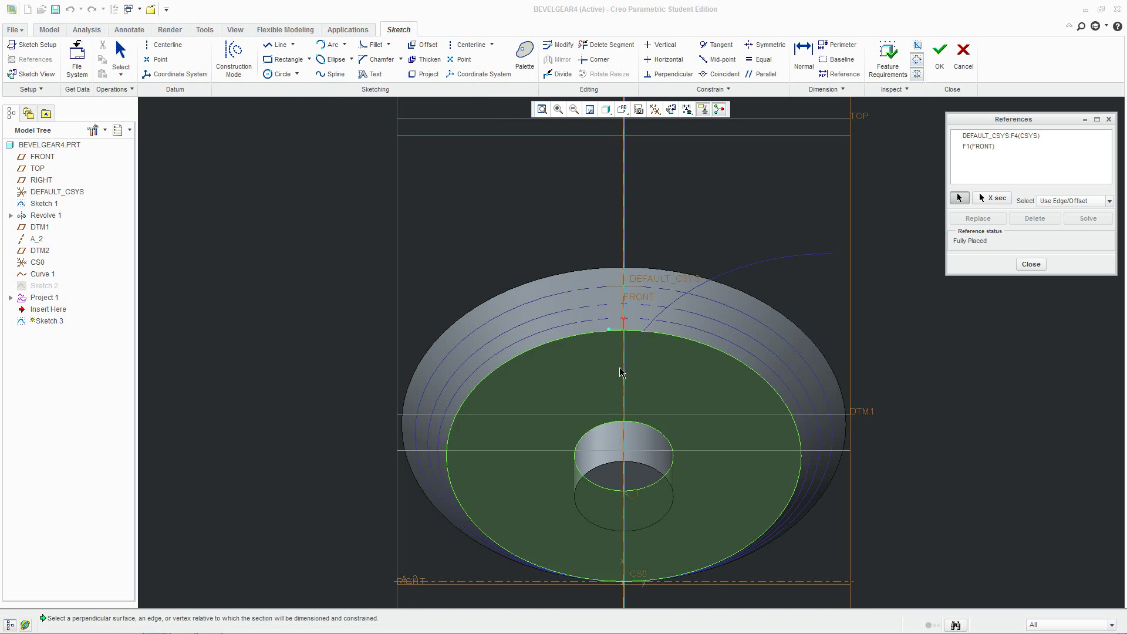
{"action": "left_click", "coordinate": [643, 304]}
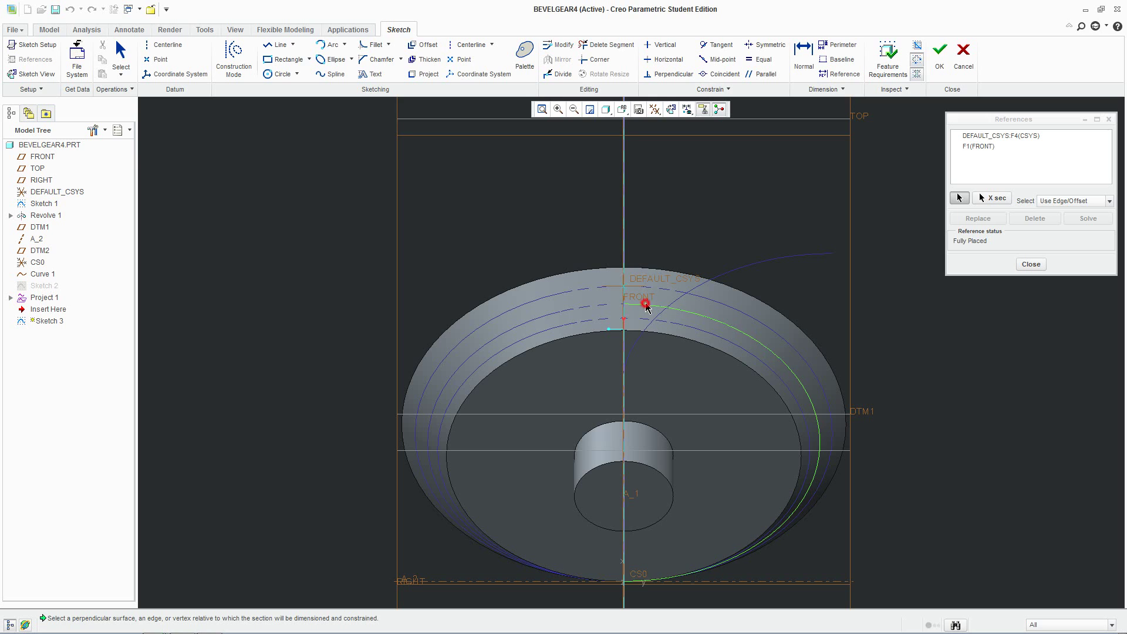
{"action": "left_click", "coordinate": [1031, 264]}
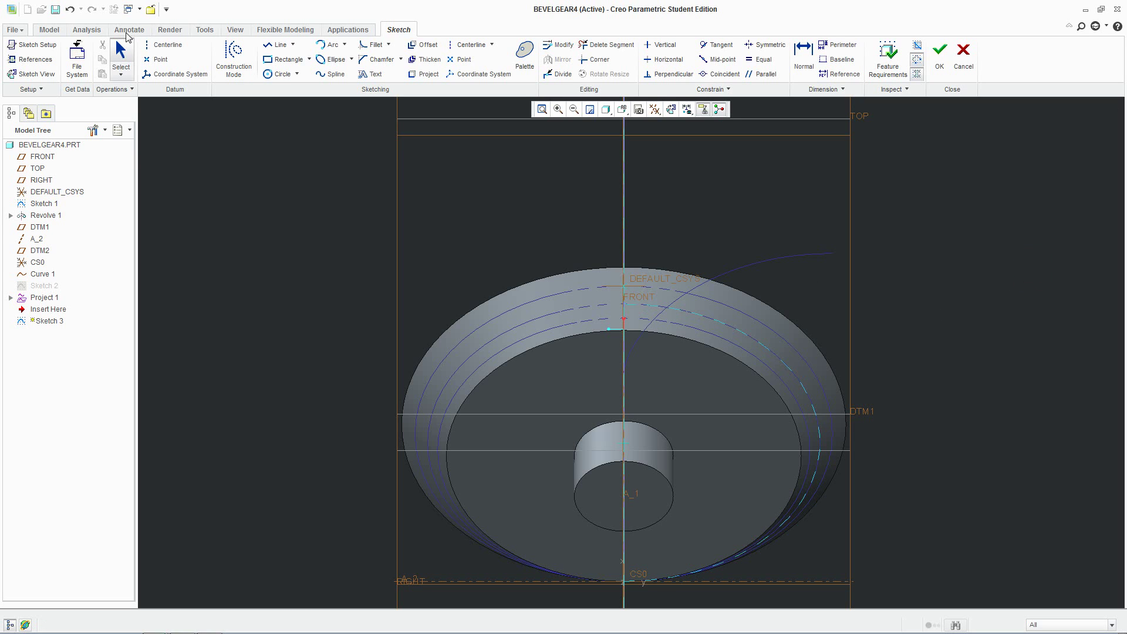
Pick axis A_2 as the measurement reference, dropping the inner face
{"action": "left_click", "coordinate": [87, 30]}
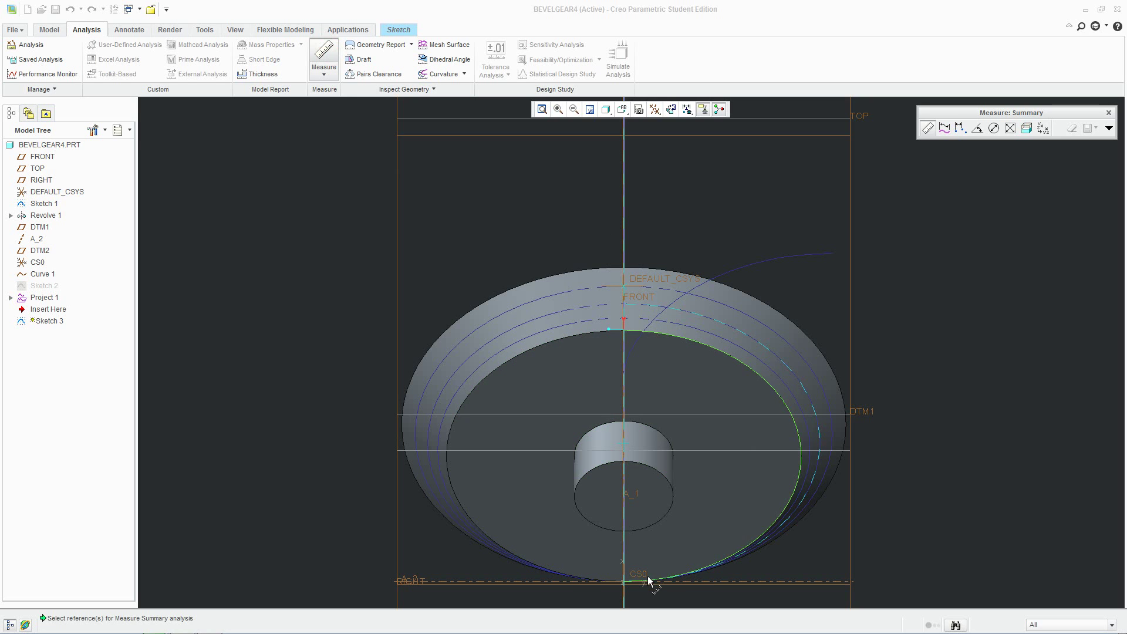
{"action": "left_click", "coordinate": [692, 580]}
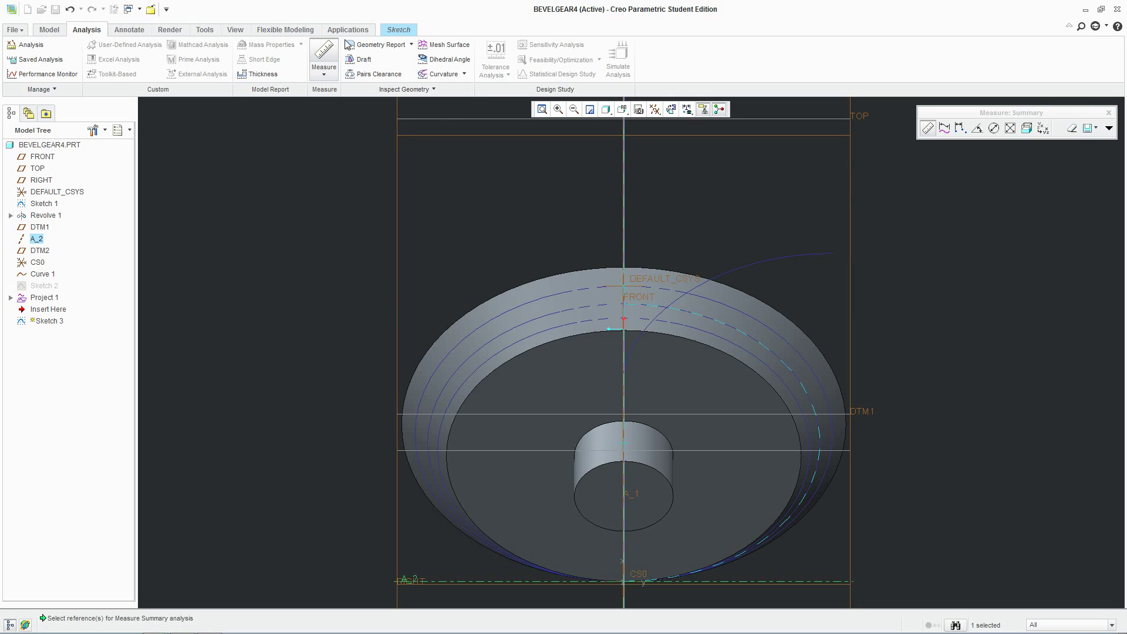
{"action": "left_click", "coordinate": [654, 371]}
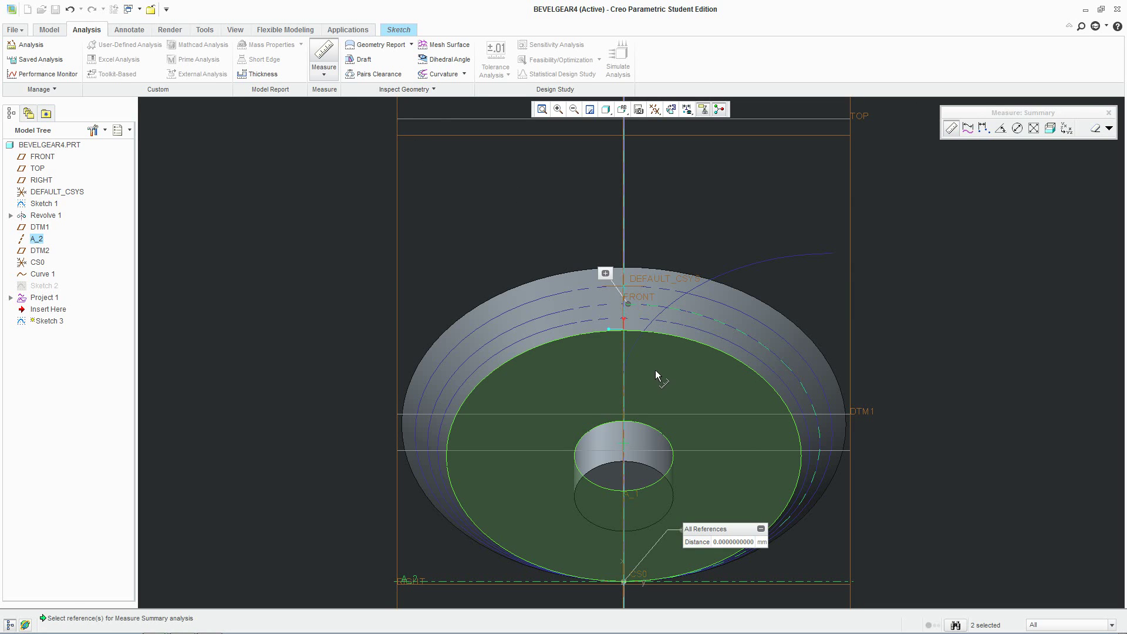
{"action": "scroll", "coordinate": [629, 337], "scroll_direction": "up", "scroll_amount": 4}
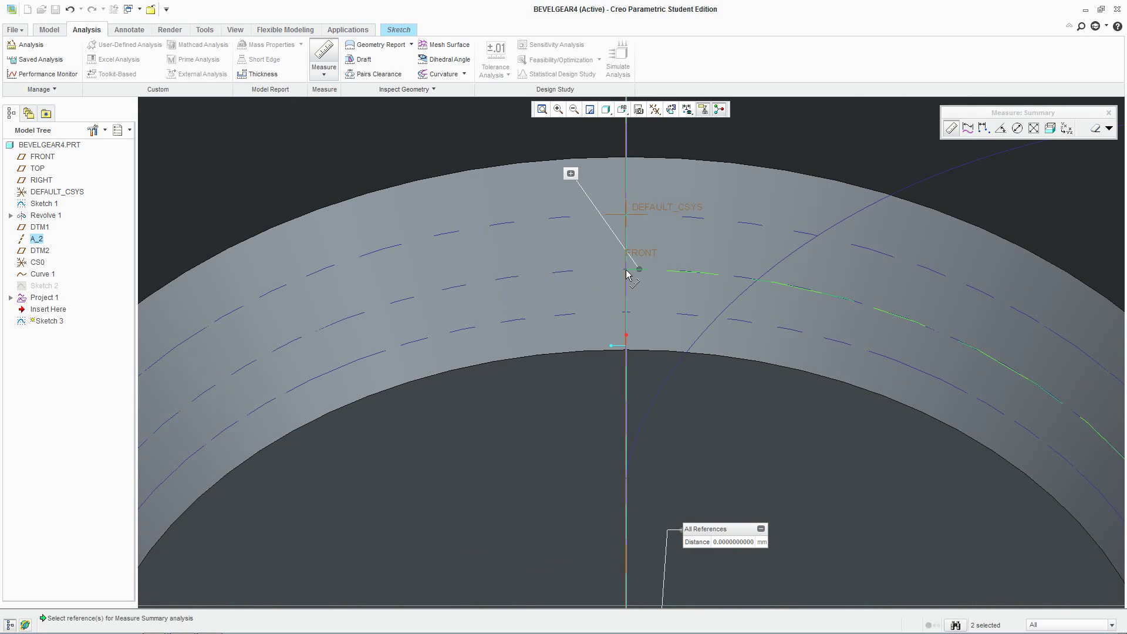
{"action": "left_click", "coordinate": [626, 271]}
Project the gear's right-side edge into Sketch 3
{"action": "scroll", "coordinate": [705, 352], "scroll_direction": "down", "scroll_amount": 4}
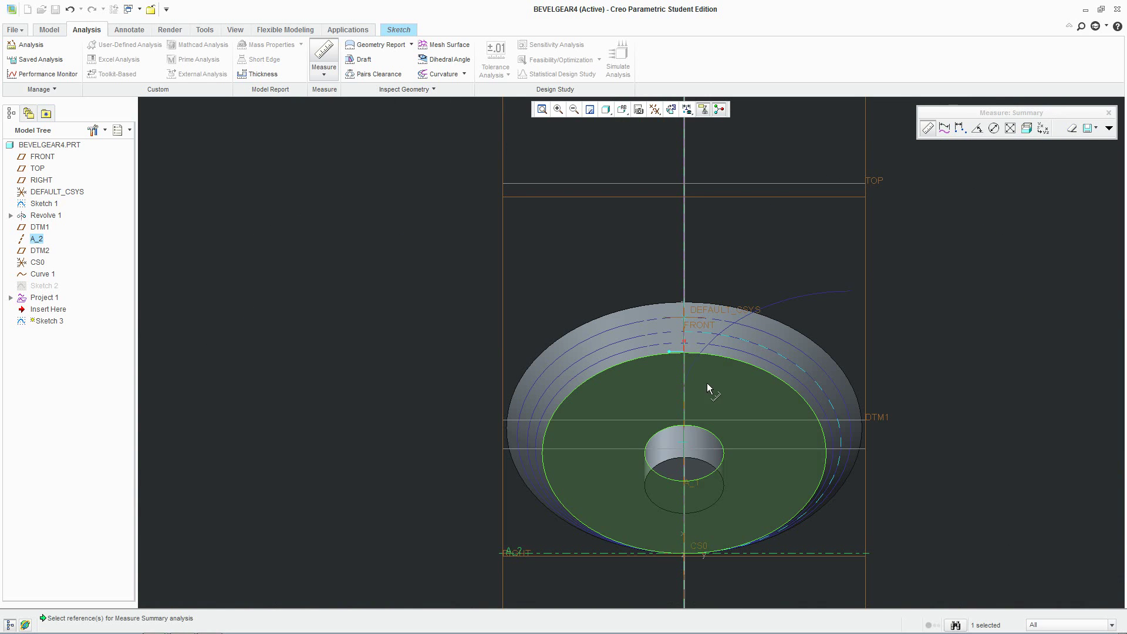
{"action": "left_click", "coordinate": [389, 29]}
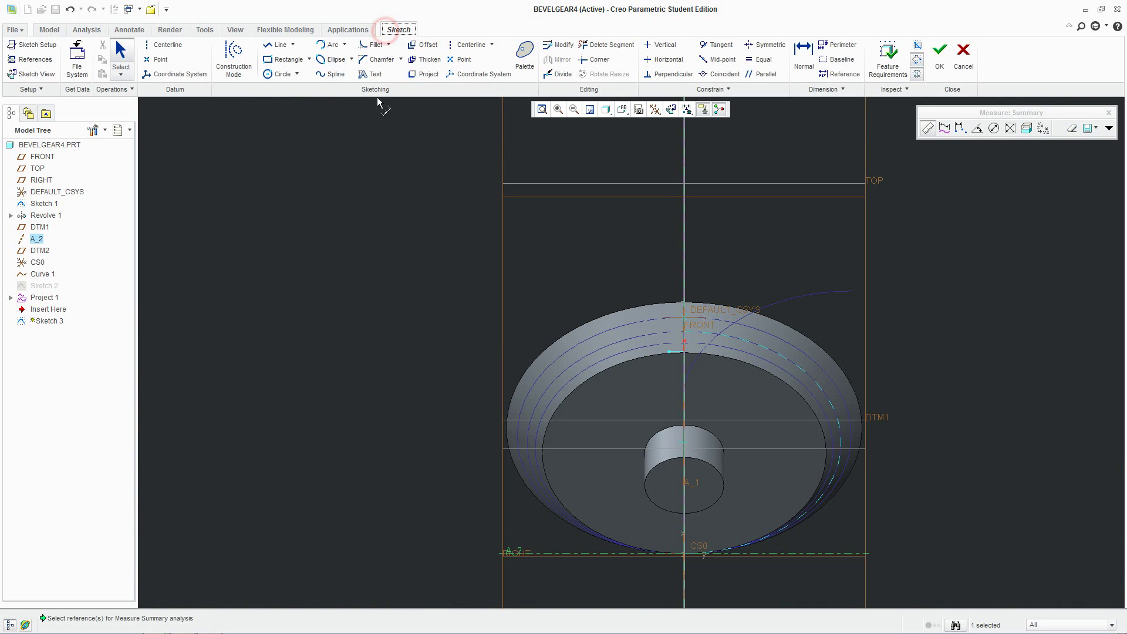
{"action": "left_click", "coordinate": [411, 75]}
{"action": "left_click", "coordinate": [712, 337]}
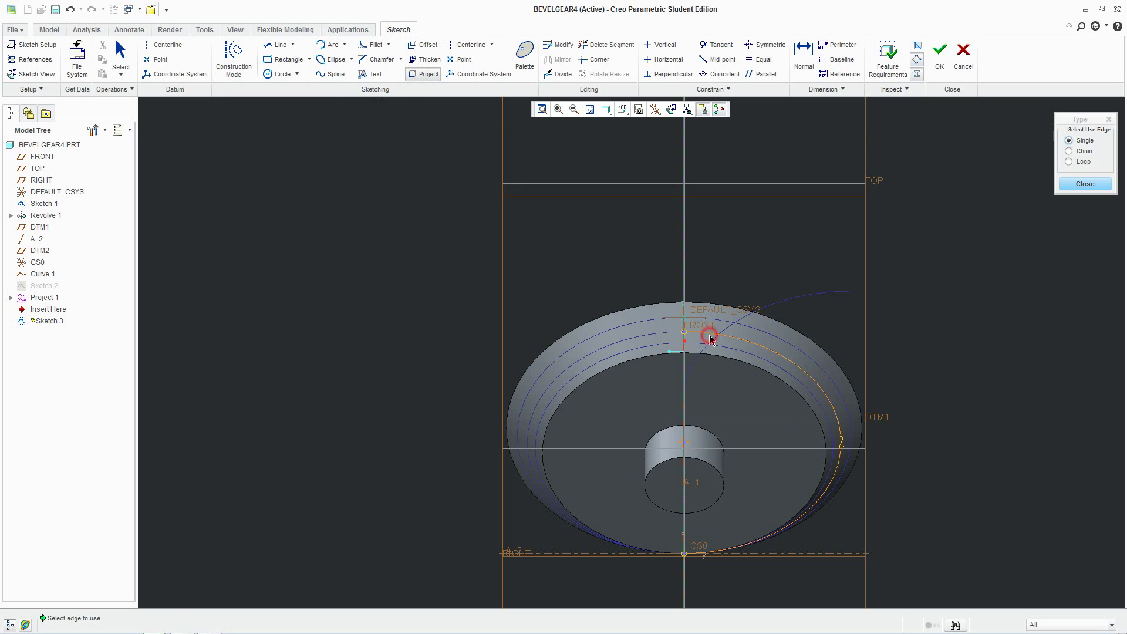
{"action": "scroll", "coordinate": [878, 373], "scroll_direction": "up", "scroll_amount": 2}
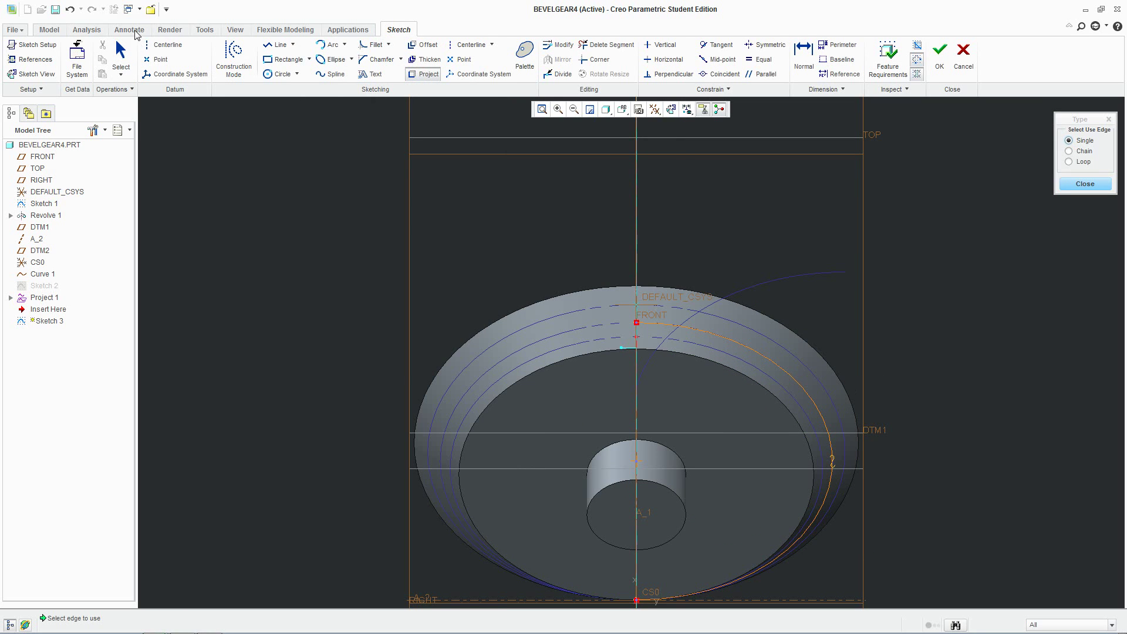
{"action": "left_click", "coordinate": [129, 29]}
Measure the 26.5785 mm distance from axis A_2 to the point
{"action": "left_click", "coordinate": [88, 30]}
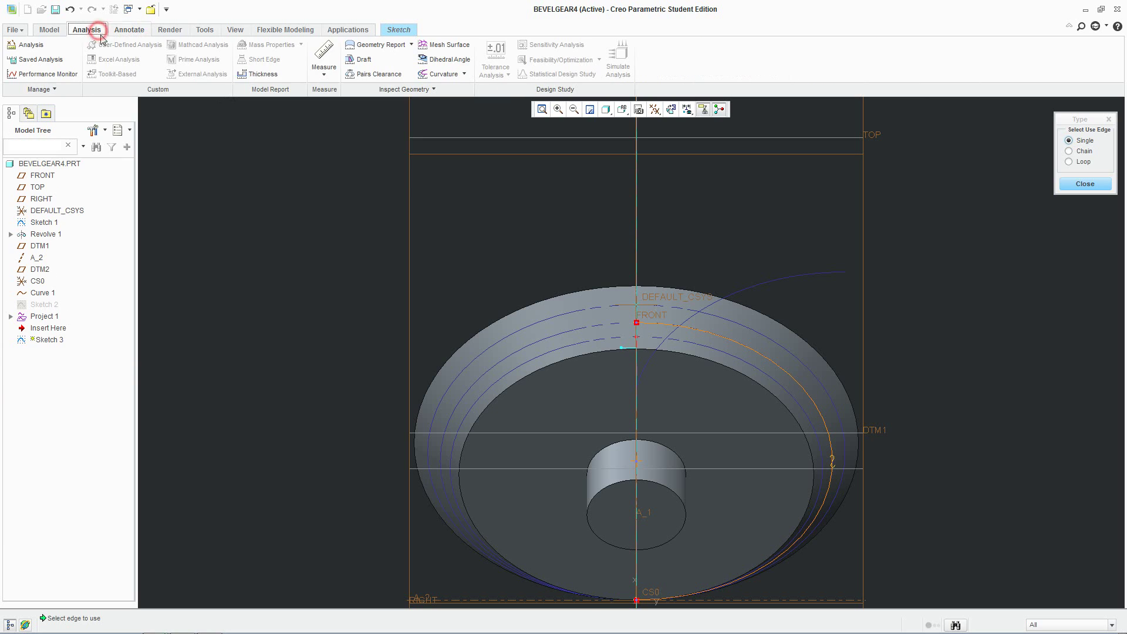
{"action": "left_click", "coordinate": [324, 56]}
{"action": "scroll", "coordinate": [530, 317], "scroll_direction": "down", "scroll_amount": 1}
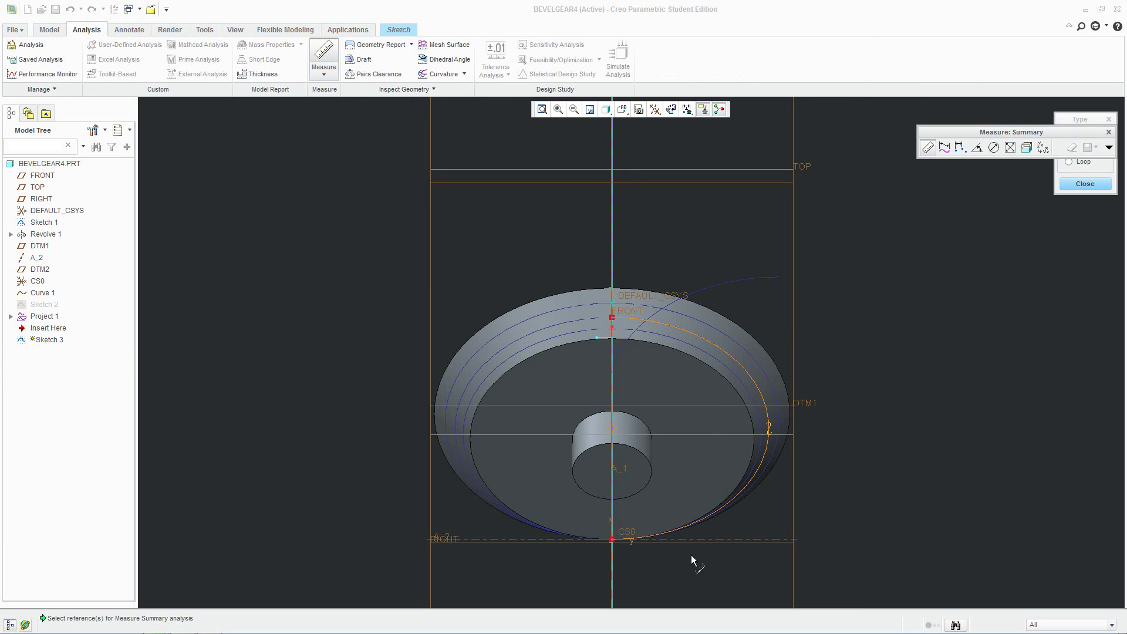
{"action": "left_click", "coordinate": [716, 537]}
{"action": "scroll", "coordinate": [562, 317], "scroll_direction": "up", "scroll_amount": 3}
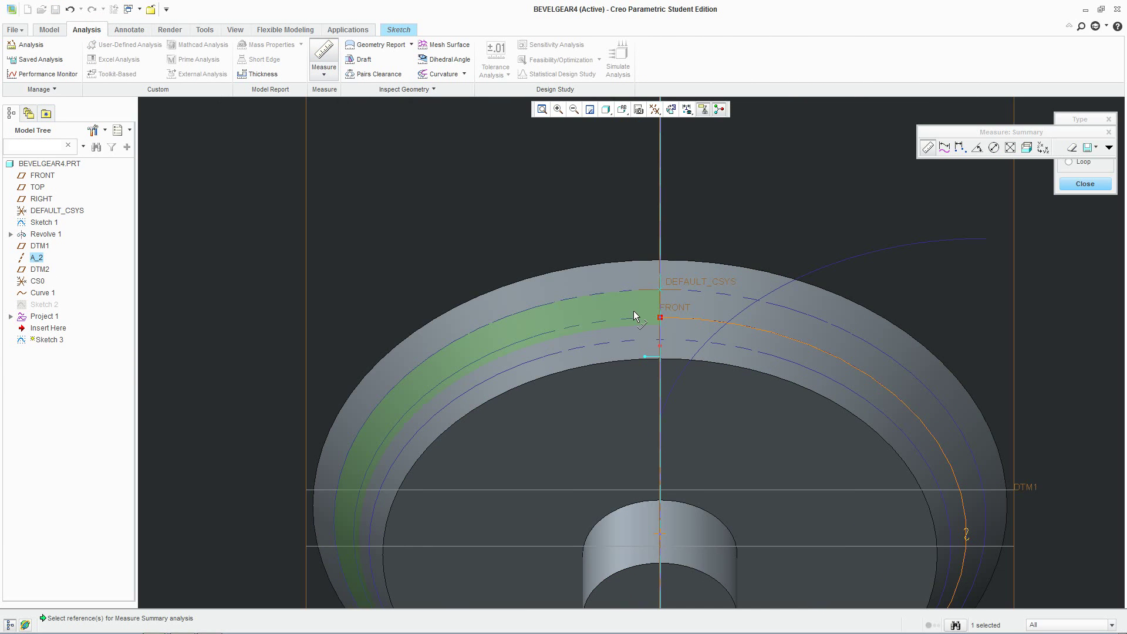
{"action": "left_click", "coordinate": [660, 318], "text": "ctrl"}
{"action": "scroll", "coordinate": [688, 426], "scroll_direction": "down", "scroll_amount": 1}
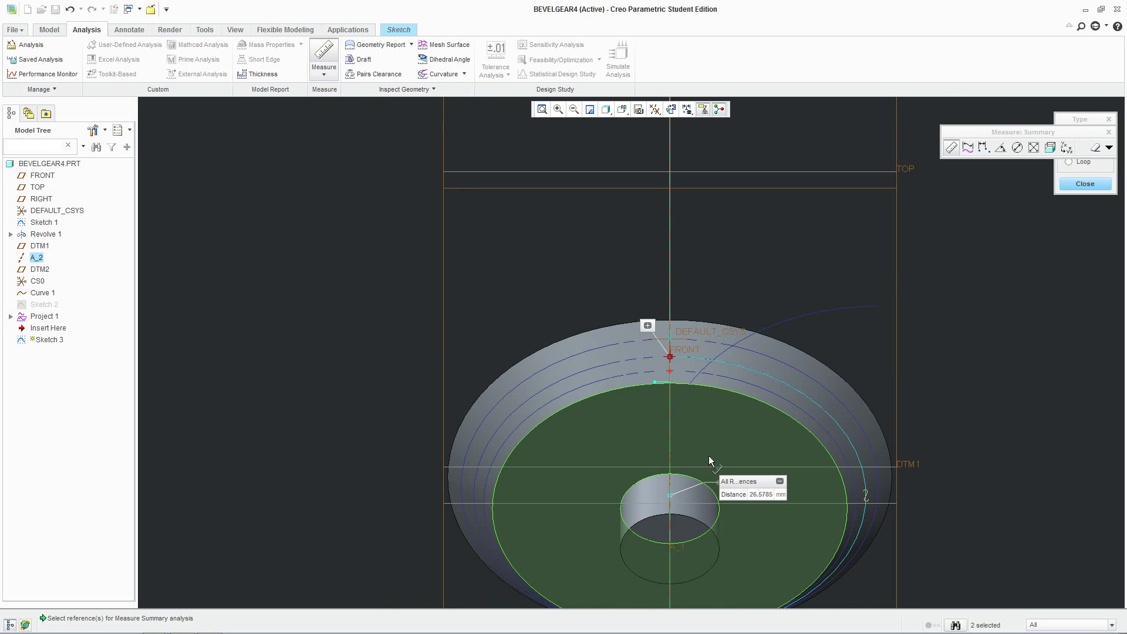
{"action": "middle_click_drag", "start_coordinate": [716, 450], "coordinate": [693, 300], "text": "shift"}
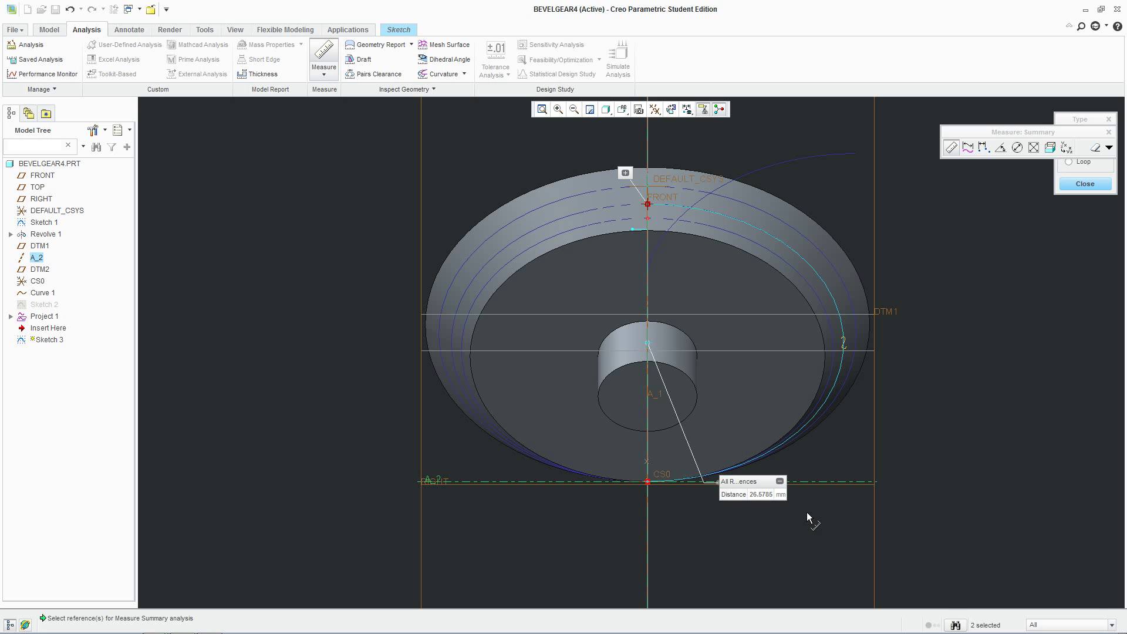
Launch Notepad, copy the 26.5785 measured distance, and return to the Creo model
{"action": "key", "text": "super"}
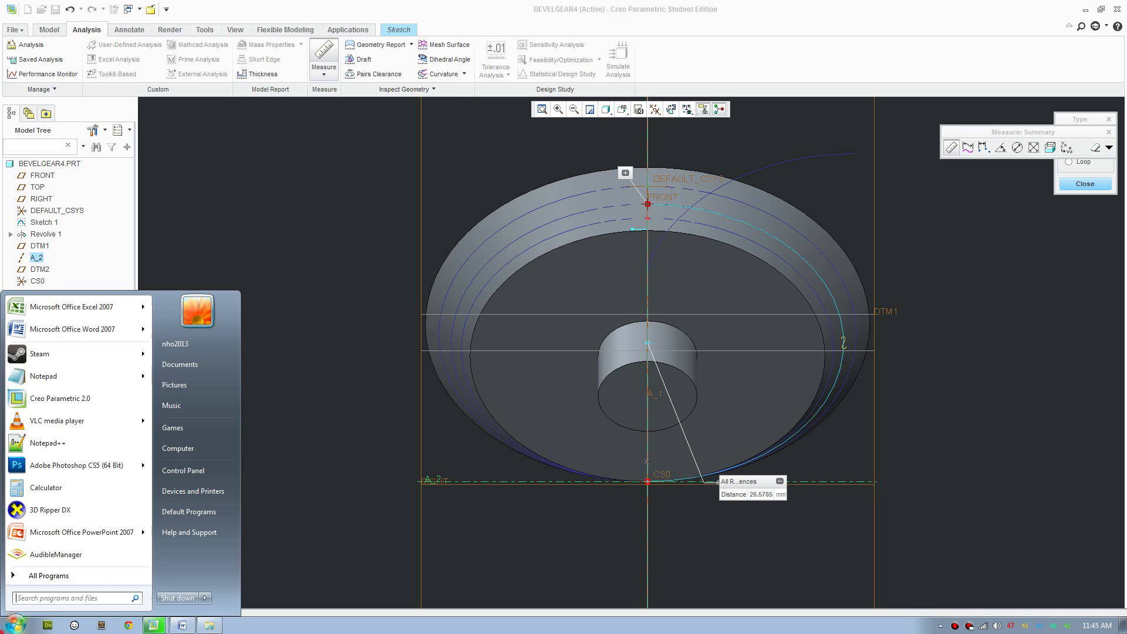
{"action": "type", "text": "notepad"}
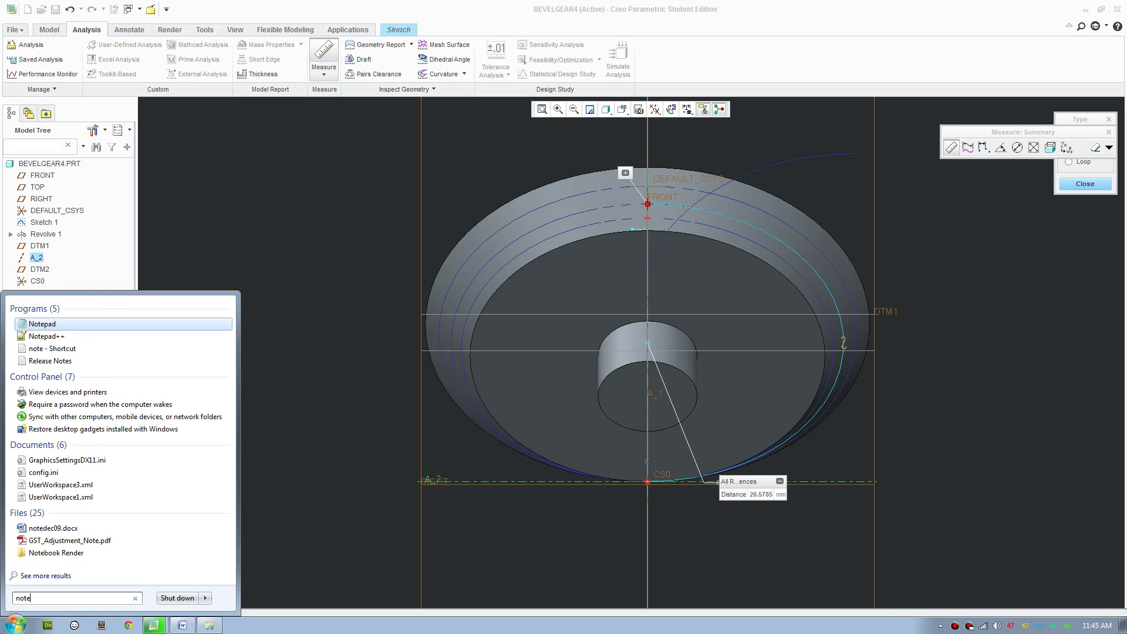
{"action": "key", "text": "Return"}
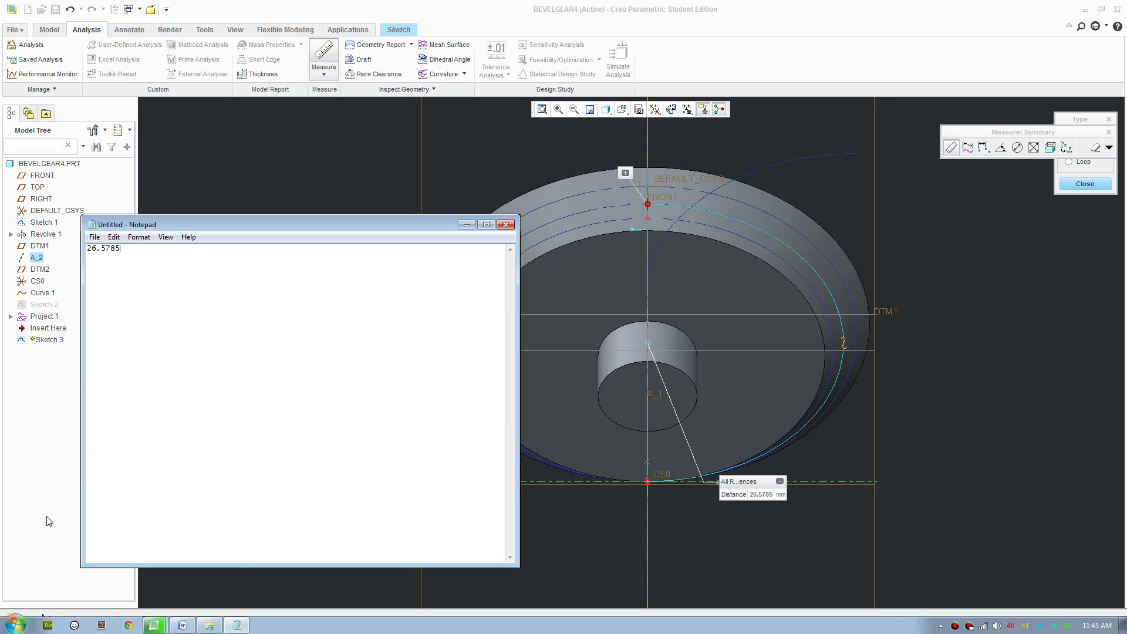
{"action": "left_click", "coordinate": [196, 276]}
{"action": "key", "text": "ctrl+a"}
{"action": "key", "text": "ctrl+c"}
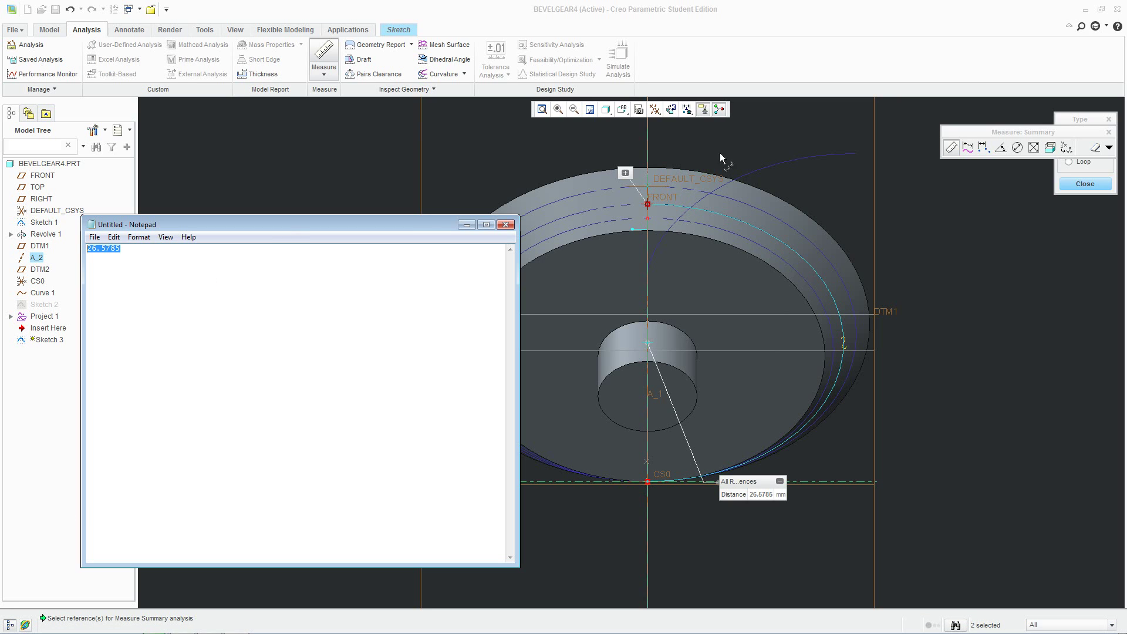
{"action": "left_click", "coordinate": [760, 64]}
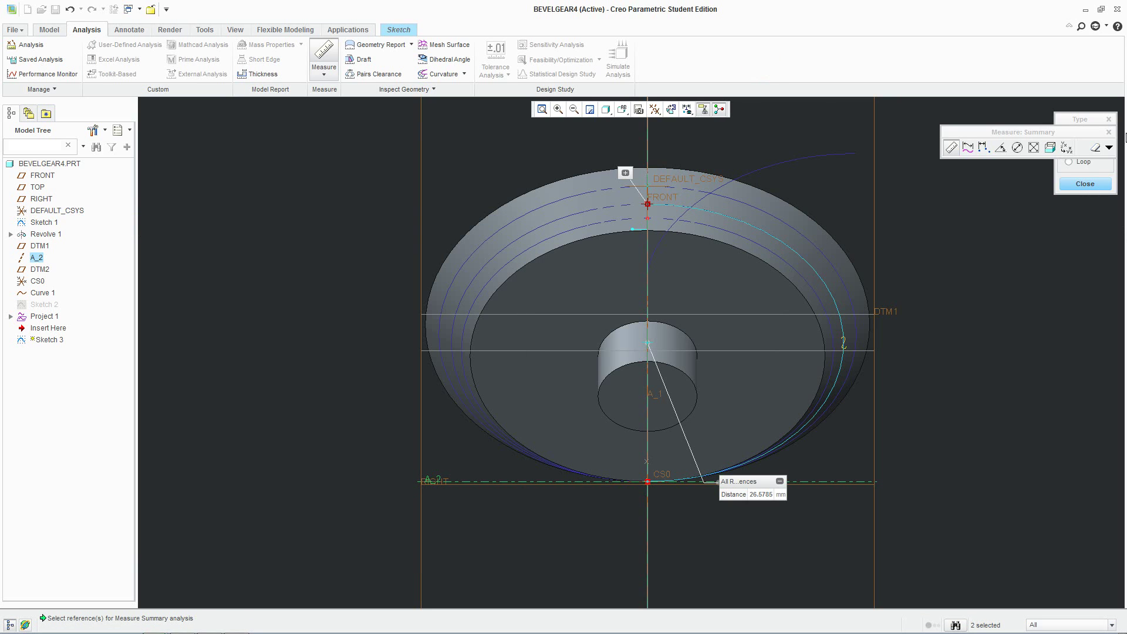
Close the measurement, cancel Sketch 3 without saving, and call up Curve 1's actions
{"action": "left_click", "coordinate": [1085, 184]}
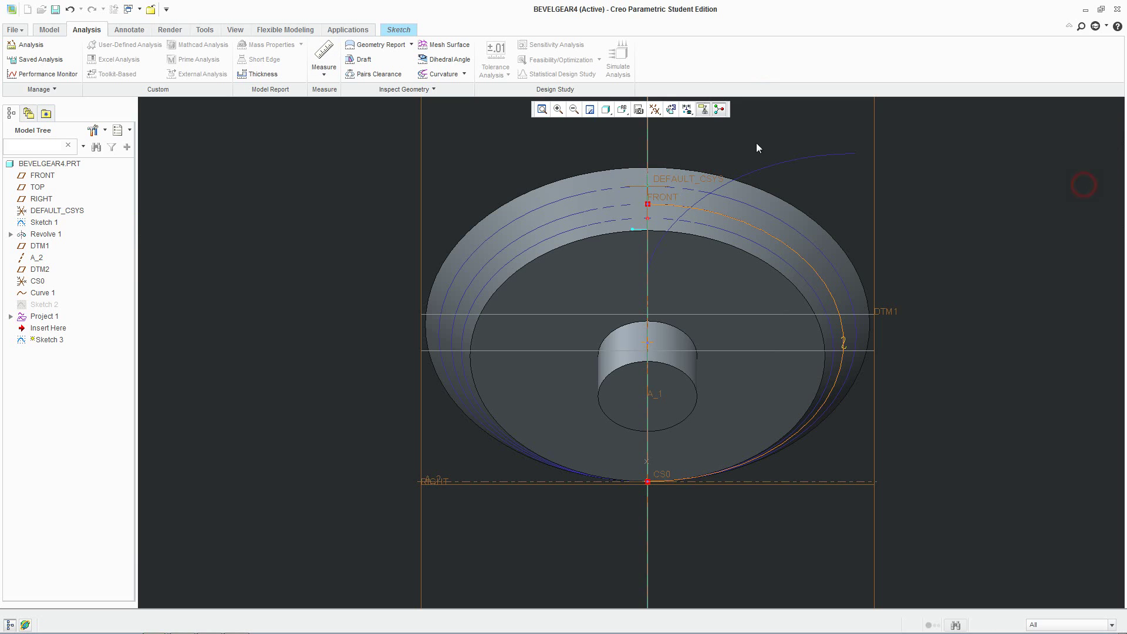
{"action": "left_click", "coordinate": [398, 29]}
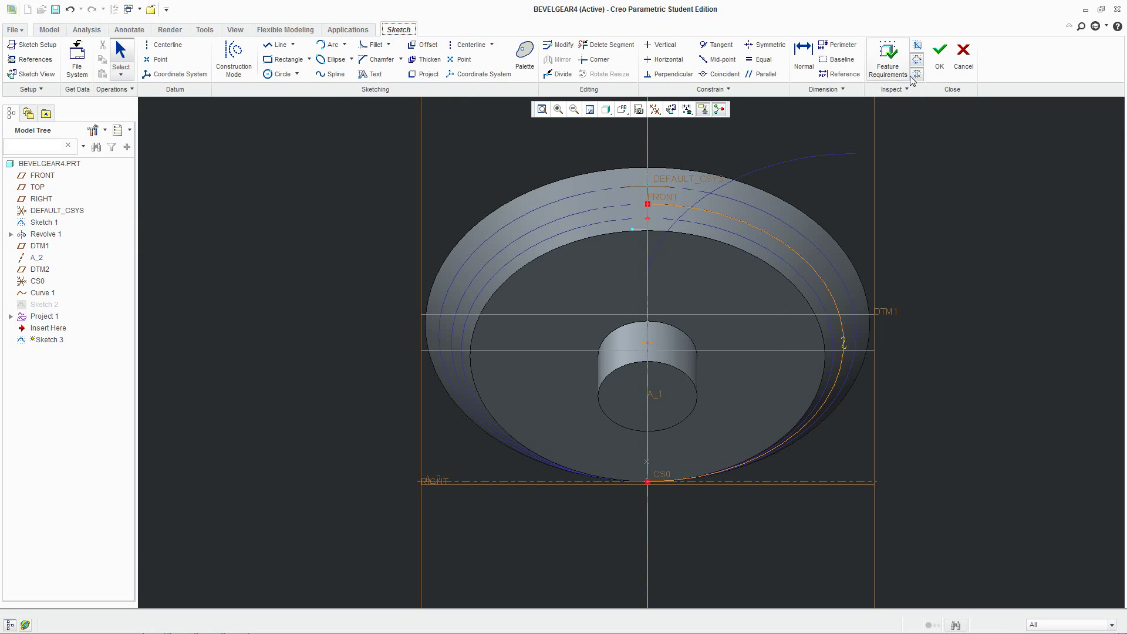
{"action": "left_click", "coordinate": [962, 58]}
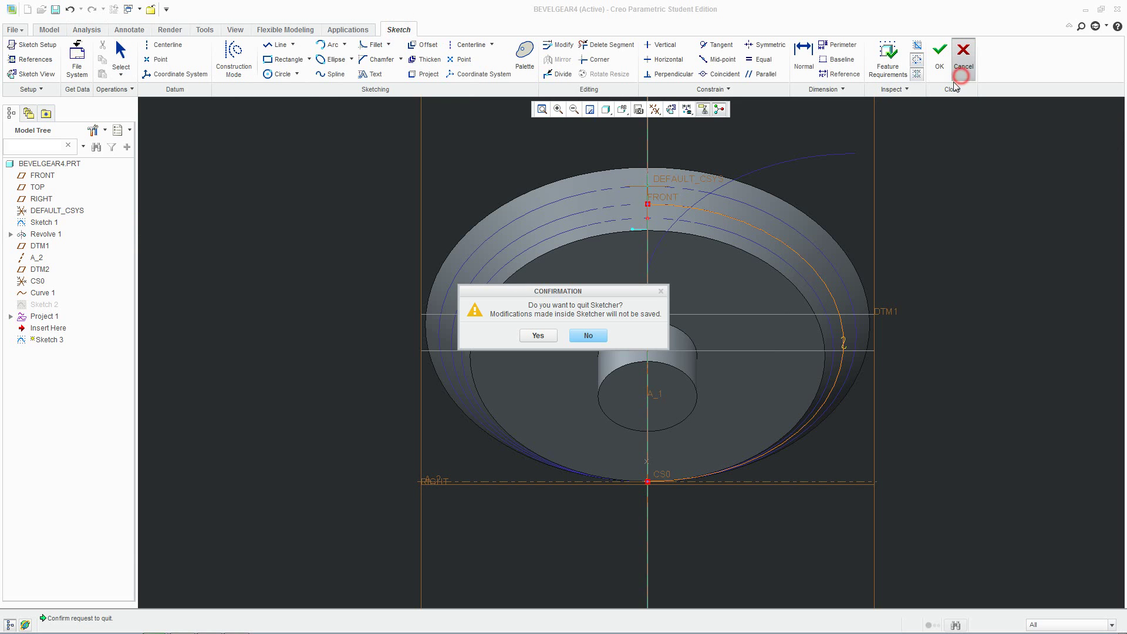
{"action": "left_click", "coordinate": [538, 336]}
{"action": "left_click", "coordinate": [774, 169]}
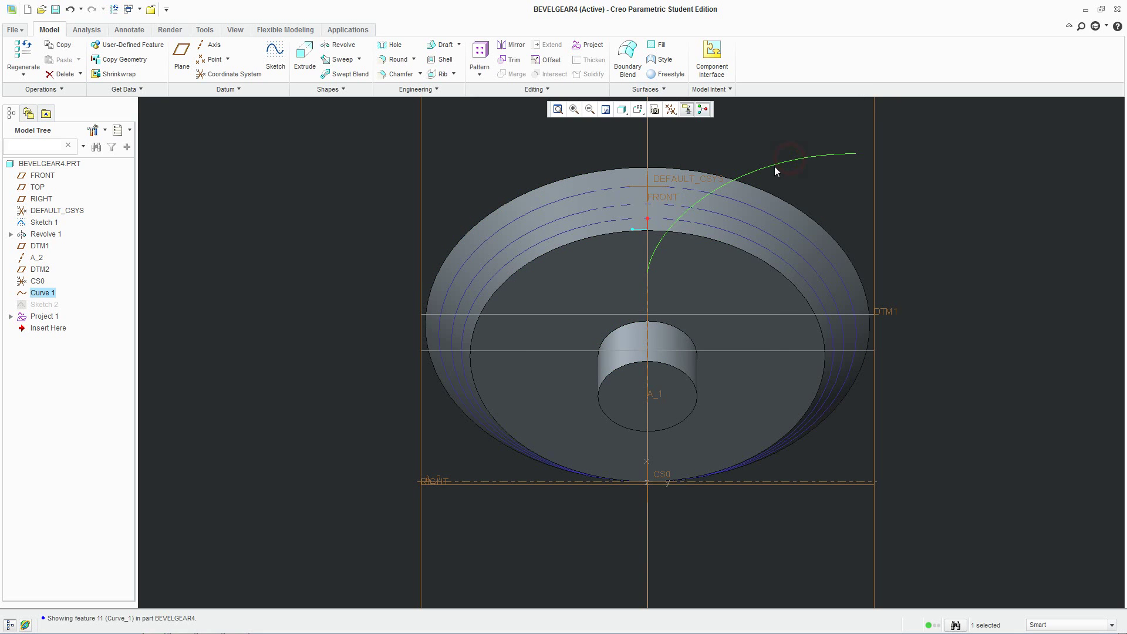
{"action": "right_click", "coordinate": [41, 292]}
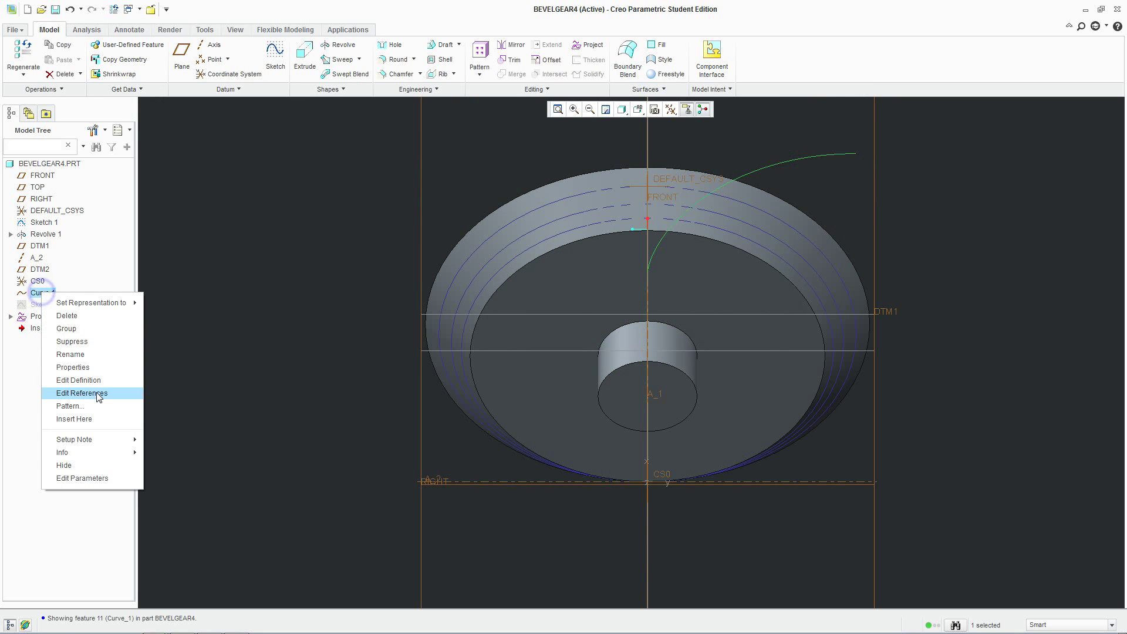
Change Curve 1's equation radius from r = 20 to r = 26.5785
{"action": "left_click", "coordinate": [101, 379]}
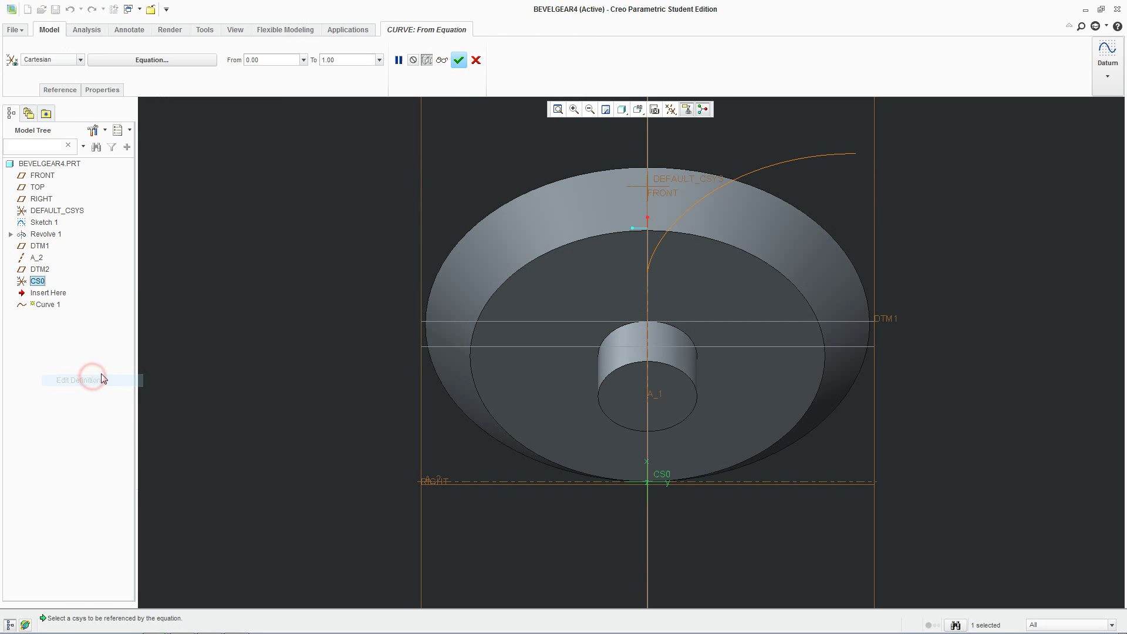
{"action": "left_click", "coordinate": [131, 60]}
{"action": "left_click", "coordinate": [808, 262]}
{"action": "key", "text": "BackSpace"}
{"action": "key", "text": "ctrl+v"}
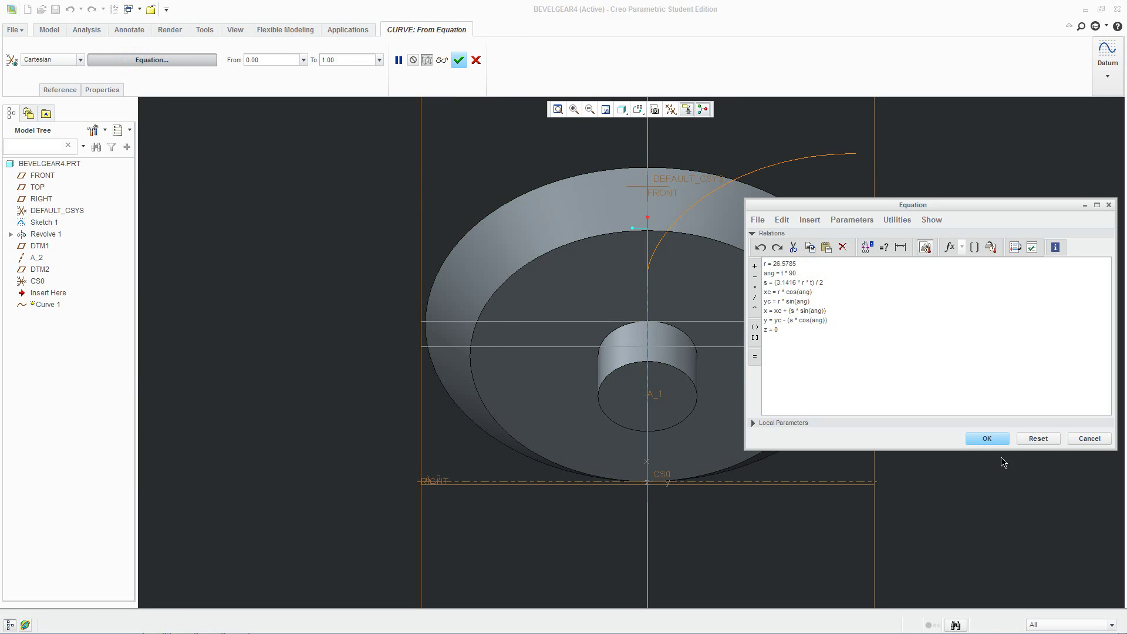
{"action": "left_click", "coordinate": [992, 438]}
{"action": "middle_click_drag", "start_coordinate": [742, 221], "coordinate": [667, 294]}
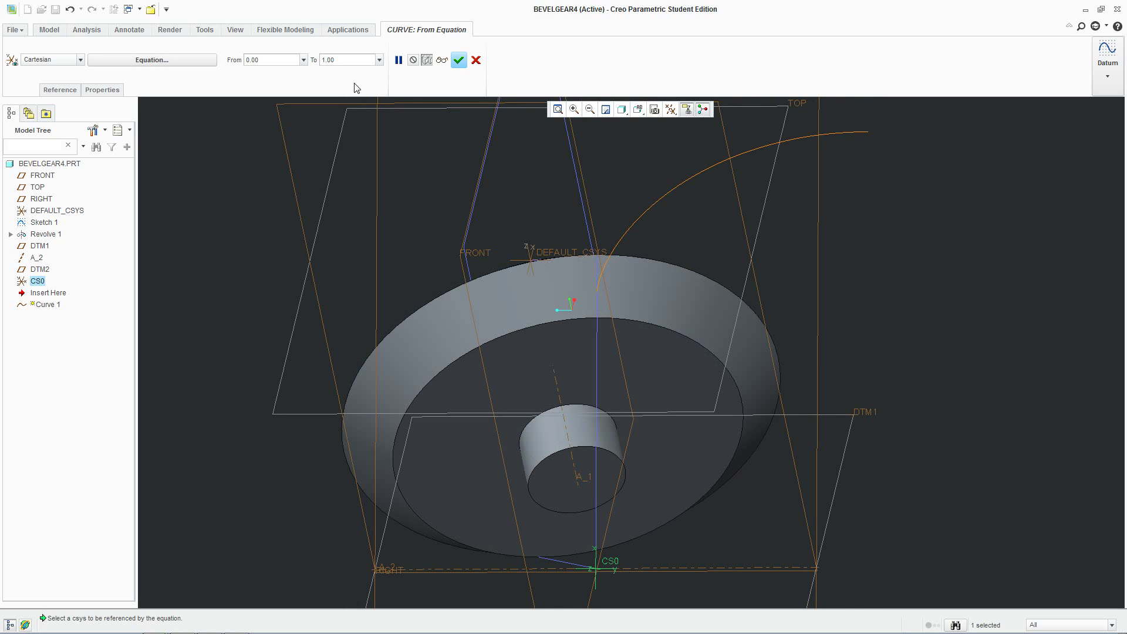
Set Curve 1's end parameter to 0.40 and finish the redefinition
{"action": "left_click", "coordinate": [345, 60]}
{"action": "type", "text": "1"}
{"action": "left_click", "coordinate": [344, 61]}
{"action": "key", "text": "BackSpace"}
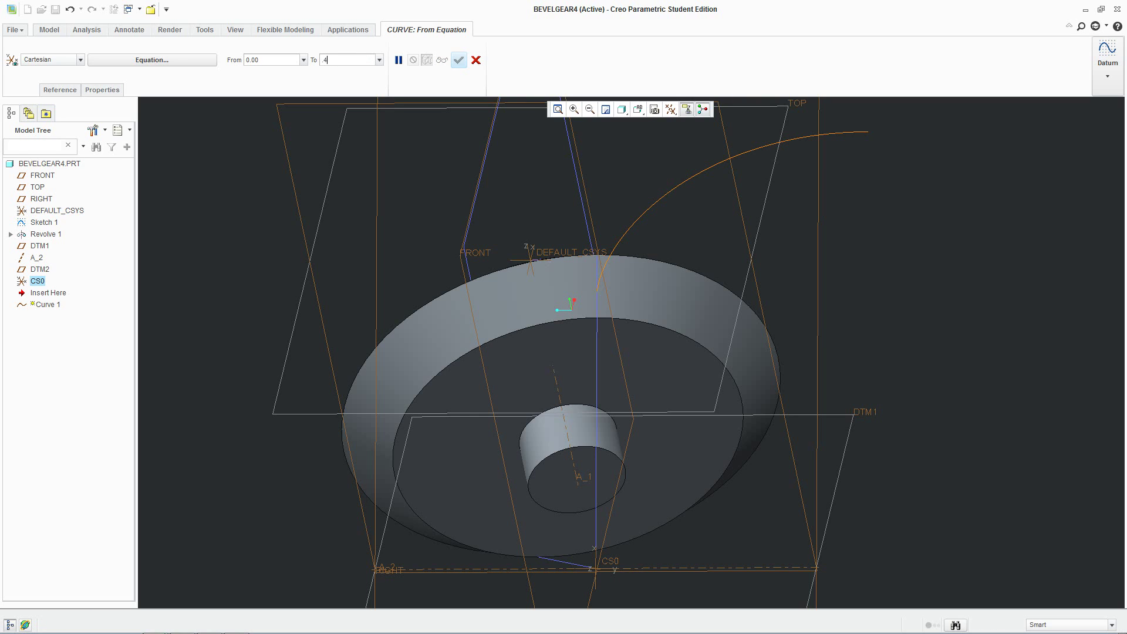
{"action": "type", "text": ".4"}
{"action": "key", "text": "Return"}
{"action": "left_click", "coordinate": [458, 59]}
{"action": "mouse_move", "coordinate": [735, 250]}
{"action": "middle_mouse_down"}
{"action": "mouse_move", "coordinate": [706, 240]}
{"action": "mouse_move", "coordinate": [716, 196]}
{"action": "mouse_move", "coordinate": [698, 206]}
{"action": "mouse_move", "coordinate": [695, 242]}
{"action": "middle_mouse_up"}
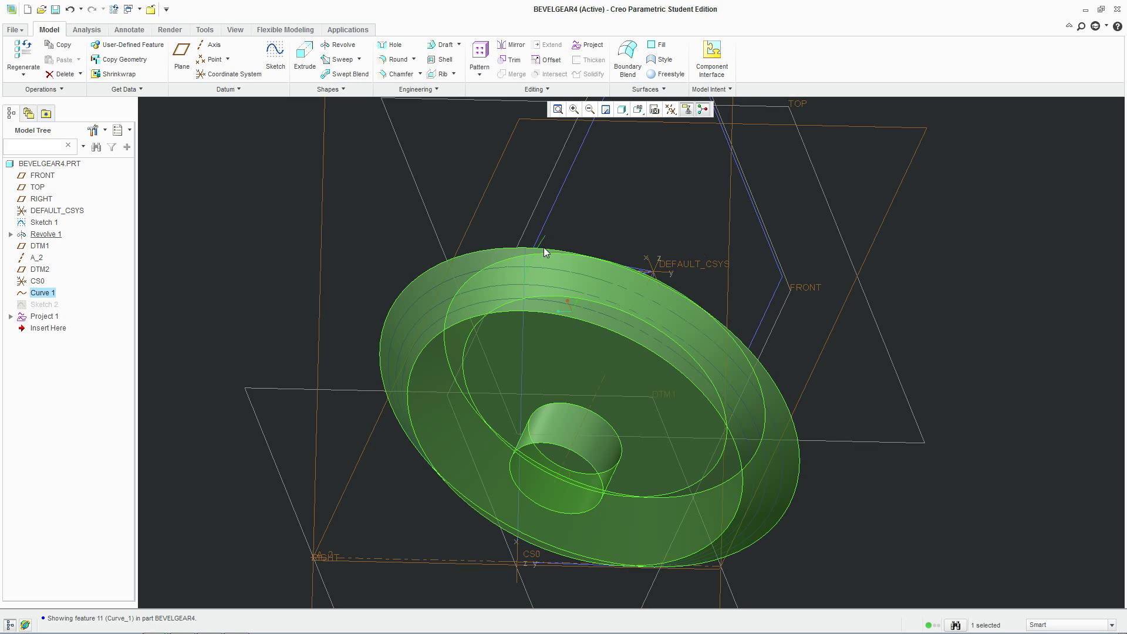
{"action": "middle_click_drag", "start_coordinate": [535, 273], "coordinate": [722, 316]}
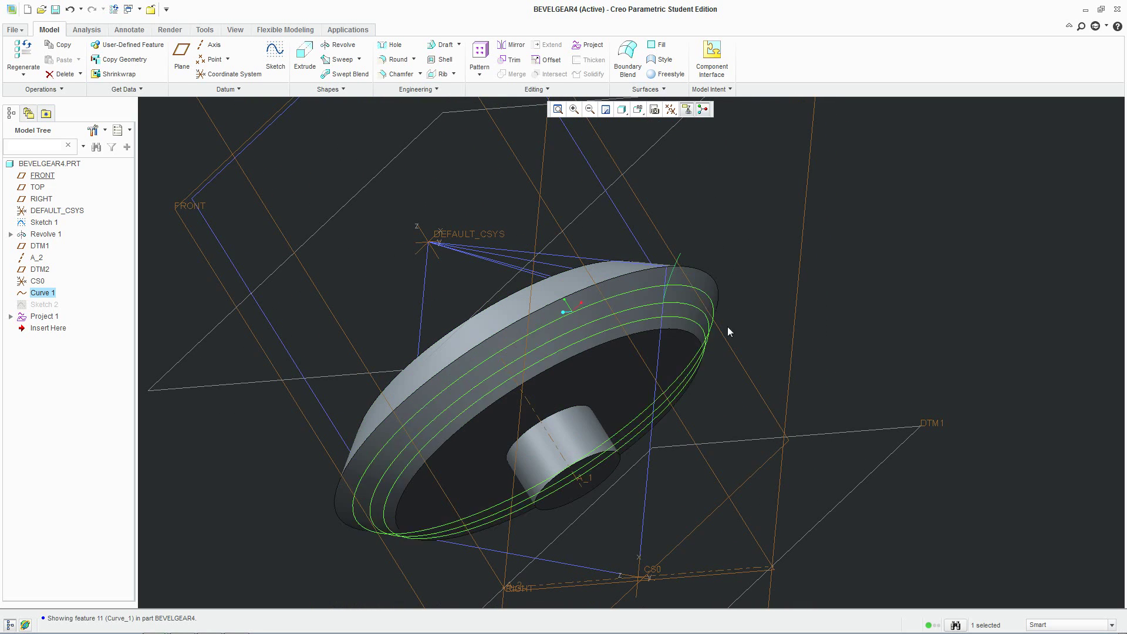
{"action": "key", "text": "alt"}
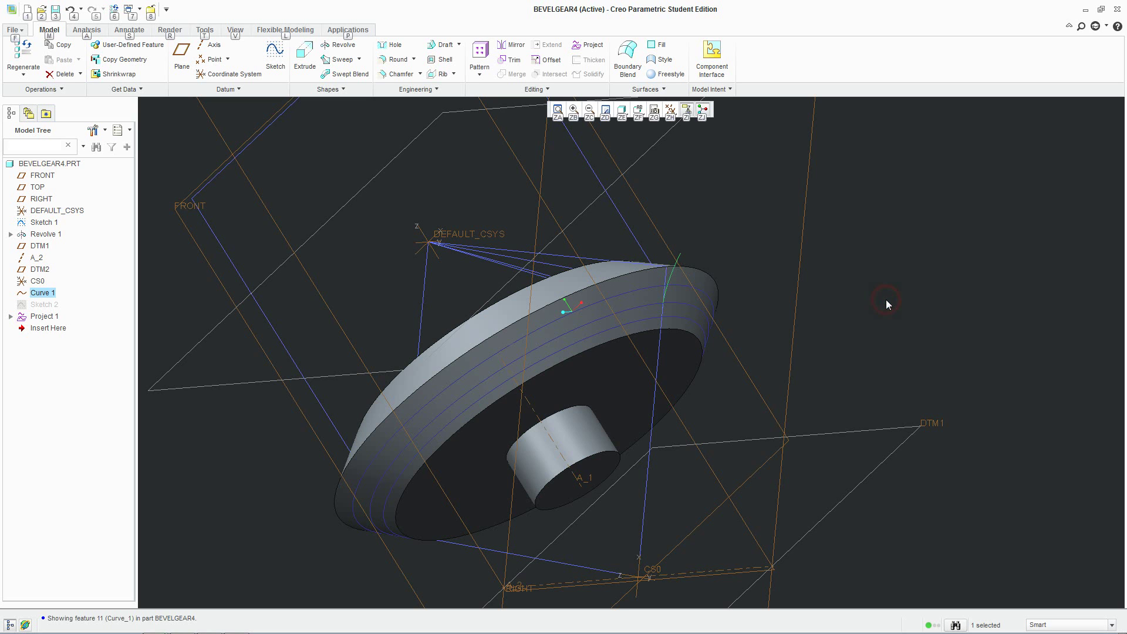
{"action": "key", "text": "alt"}
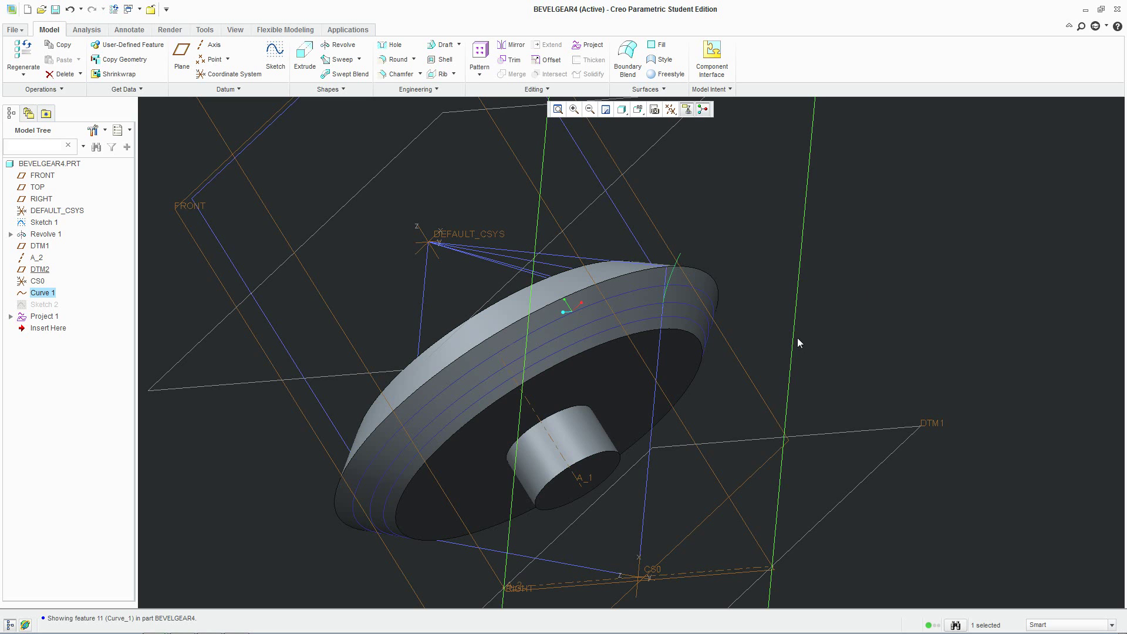
{"action": "middle_click_drag", "start_coordinate": [808, 334], "coordinate": [785, 340]}
{"action": "scroll", "coordinate": [787, 343], "scroll_direction": "down", "scroll_amount": 2}
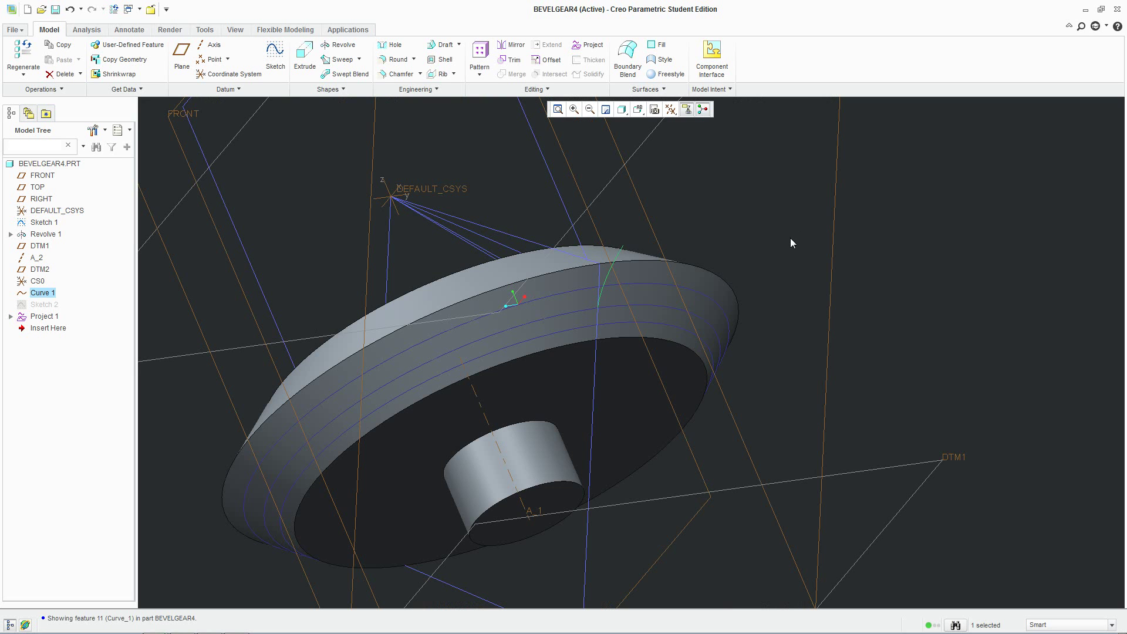
{"action": "mouse_move", "coordinate": [790, 242]}
{"action": "middle_mouse_down"}
{"action": "mouse_move", "coordinate": [742, 244]}
{"action": "mouse_move", "coordinate": [754, 249]}
{"action": "middle_mouse_up"}
{"action": "scroll", "coordinate": [858, 280], "scroll_direction": "up", "scroll_amount": 1}
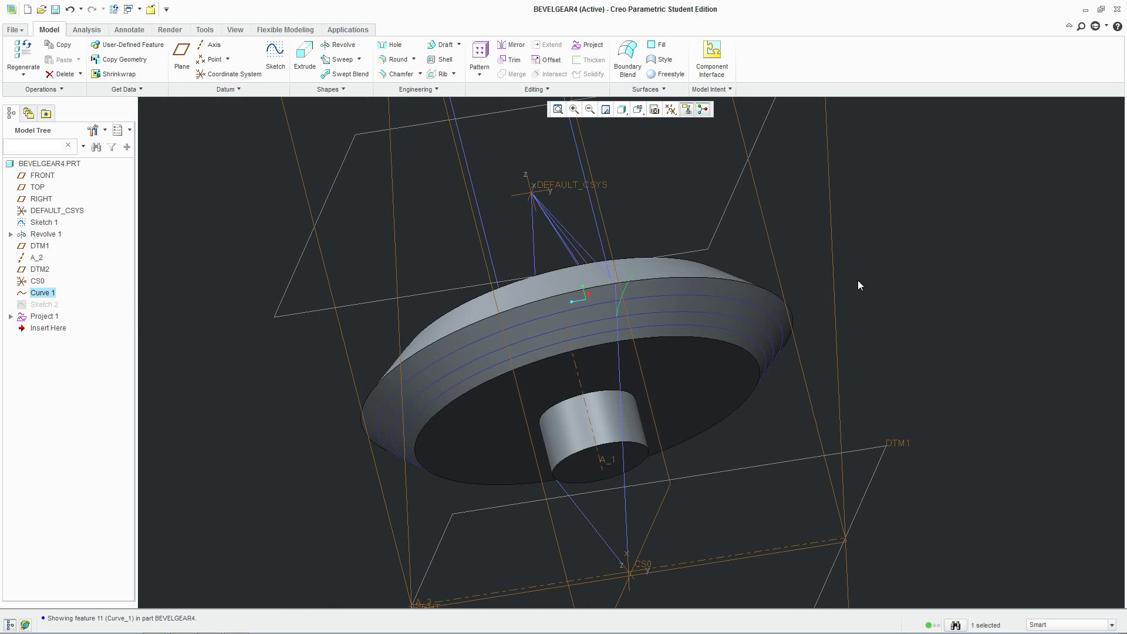
{"action": "scroll", "coordinate": [825, 259], "scroll_direction": "down", "scroll_amount": 1}
{"action": "mouse_move", "coordinate": [800, 259]}
{"action": "middle_mouse_down", "text": "shift"}
{"action": "mouse_move", "coordinate": [780, 313]}
{"action": "mouse_move", "coordinate": [769, 310]}
{"action": "mouse_move", "coordinate": [790, 312]}
{"action": "mouse_move", "coordinate": [765, 340]}
{"action": "middle_mouse_up", "text": "shift"}
{"action": "scroll", "coordinate": [804, 325], "scroll_direction": "up", "scroll_amount": 1}
{"action": "middle_click_drag", "start_coordinate": [674, 372], "coordinate": [666, 339]}
Create datum point PNT0 where Curve 1 crosses the Project 1 curve
{"action": "left_click", "coordinate": [674, 251]}
{"action": "left_click", "coordinate": [212, 59]}
{"action": "scroll", "coordinate": [624, 309], "scroll_direction": "down", "scroll_amount": 4}
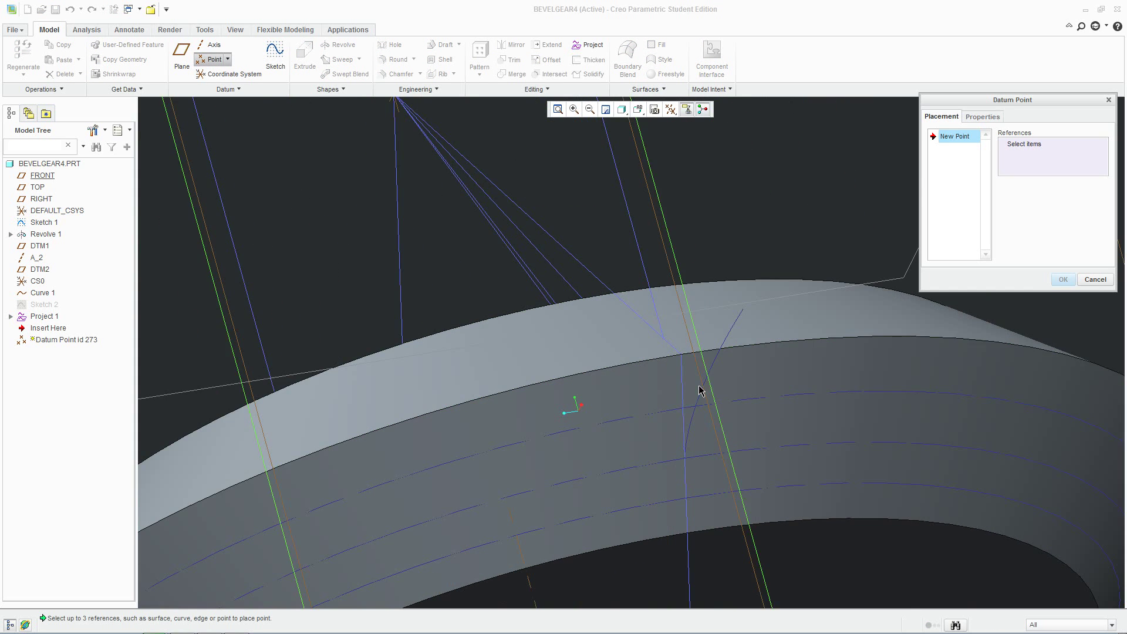
{"action": "left_click", "coordinate": [702, 407]}
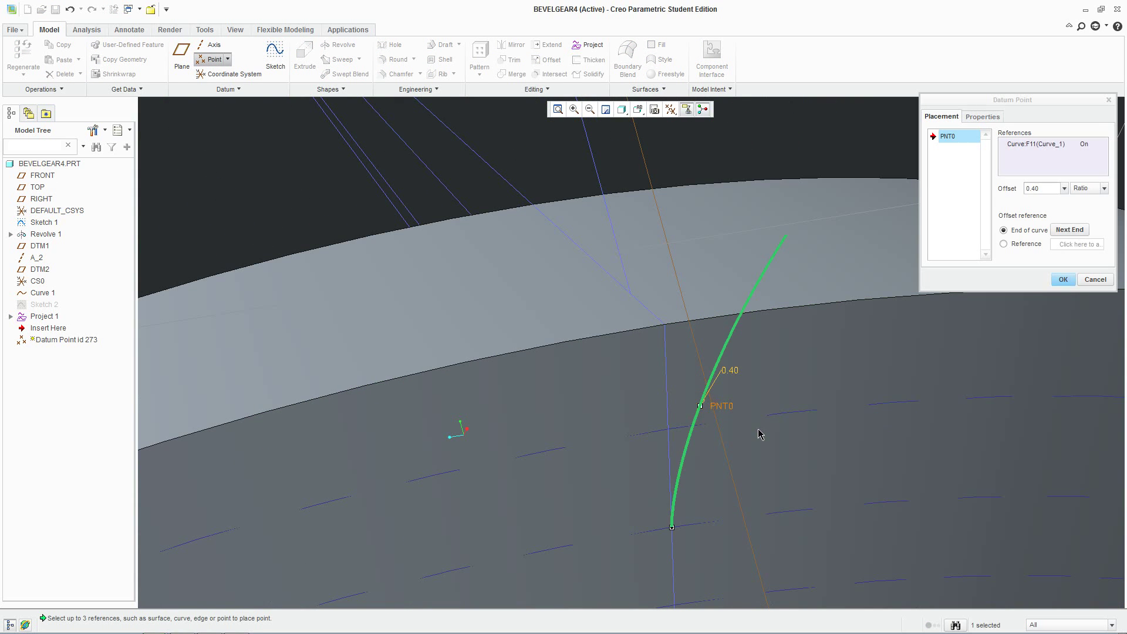
{"action": "left_click", "coordinate": [766, 420], "text": "ctrl"}
{"action": "left_click", "coordinate": [1067, 285]}
{"action": "scroll", "coordinate": [710, 449], "scroll_direction": "up", "scroll_amount": 3}
{"action": "scroll", "coordinate": [721, 447], "scroll_direction": "up", "scroll_amount": 3}
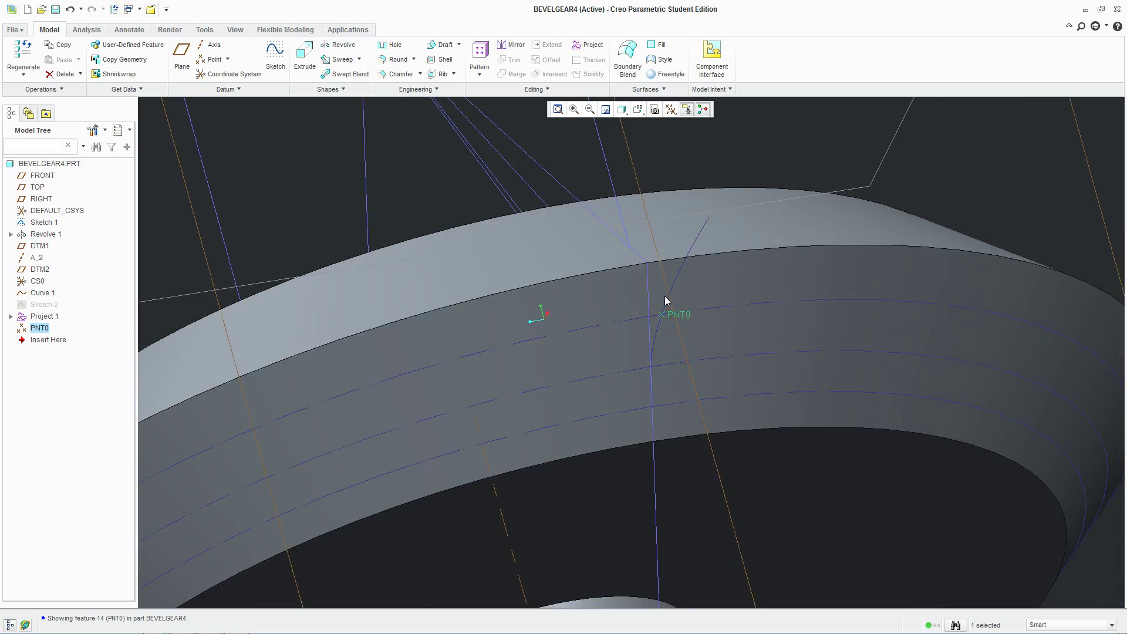
{"action": "mouse_move", "coordinate": [667, 302]}
{"action": "middle_mouse_down"}
{"action": "mouse_move", "coordinate": [688, 294]}
{"action": "mouse_move", "coordinate": [675, 287]}
{"action": "mouse_move", "coordinate": [685, 301]}
{"action": "middle_mouse_up"}
Select Curve 1 on the gear rim and start a pattern of it
{"action": "left_click", "coordinate": [659, 237]}
{"action": "scroll", "coordinate": [663, 299], "scroll_direction": "down", "scroll_amount": 5}
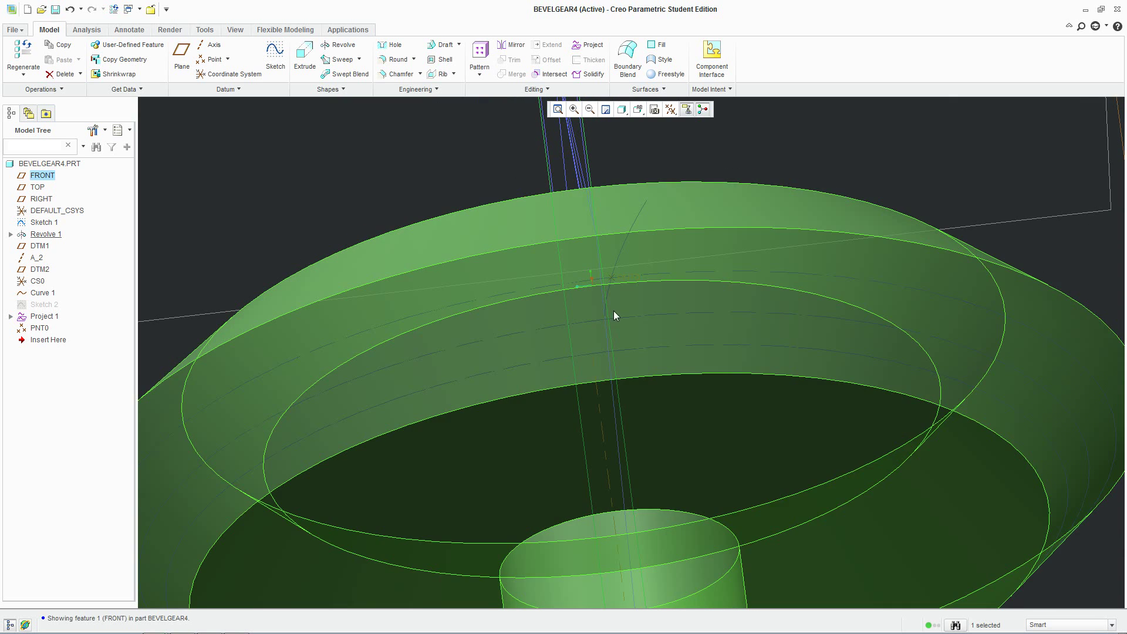
{"action": "scroll", "coordinate": [611, 316], "scroll_direction": "down", "scroll_amount": 5}
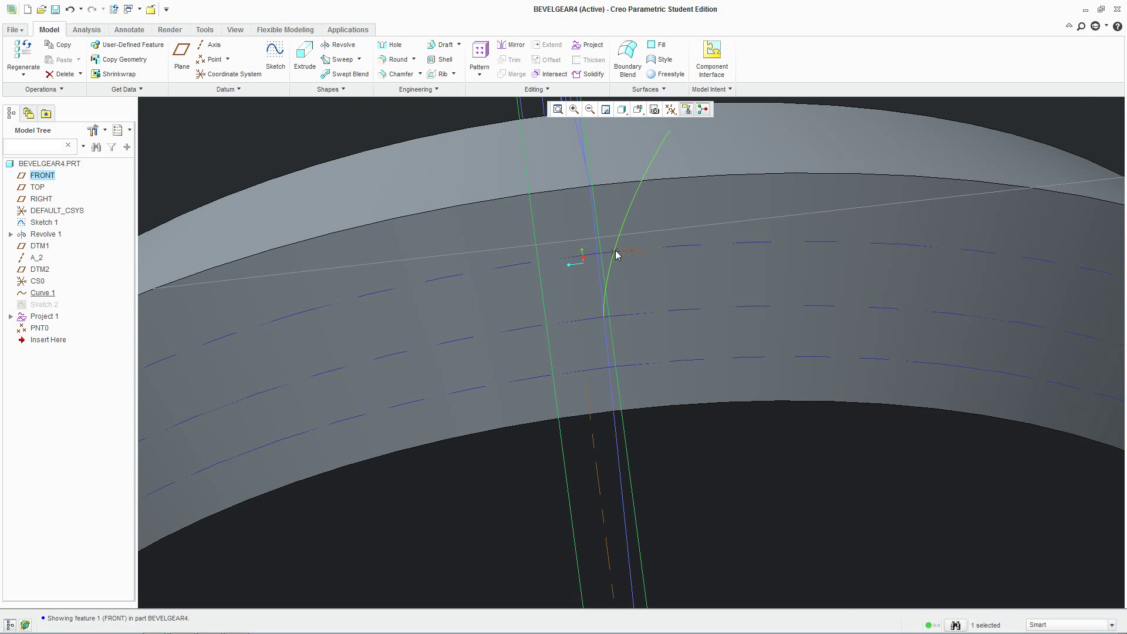
{"action": "scroll", "coordinate": [621, 253], "scroll_direction": "up", "scroll_amount": 6}
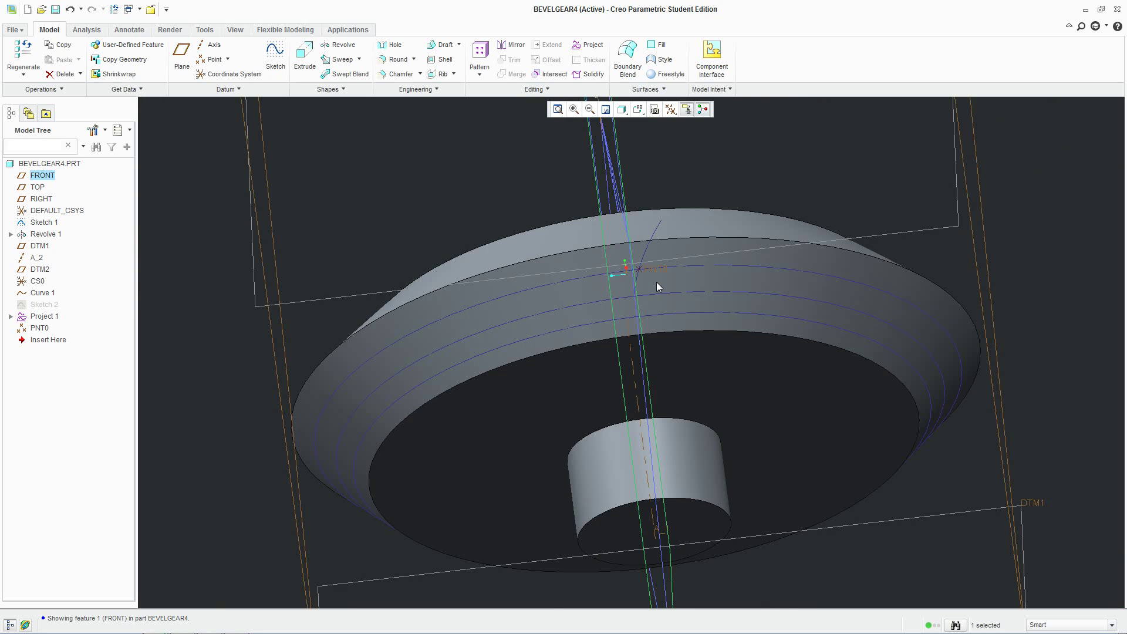
{"action": "middle_click_drag", "start_coordinate": [656, 280], "coordinate": [636, 199]}
{"action": "scroll", "coordinate": [638, 205], "scroll_direction": "down", "scroll_amount": 3}
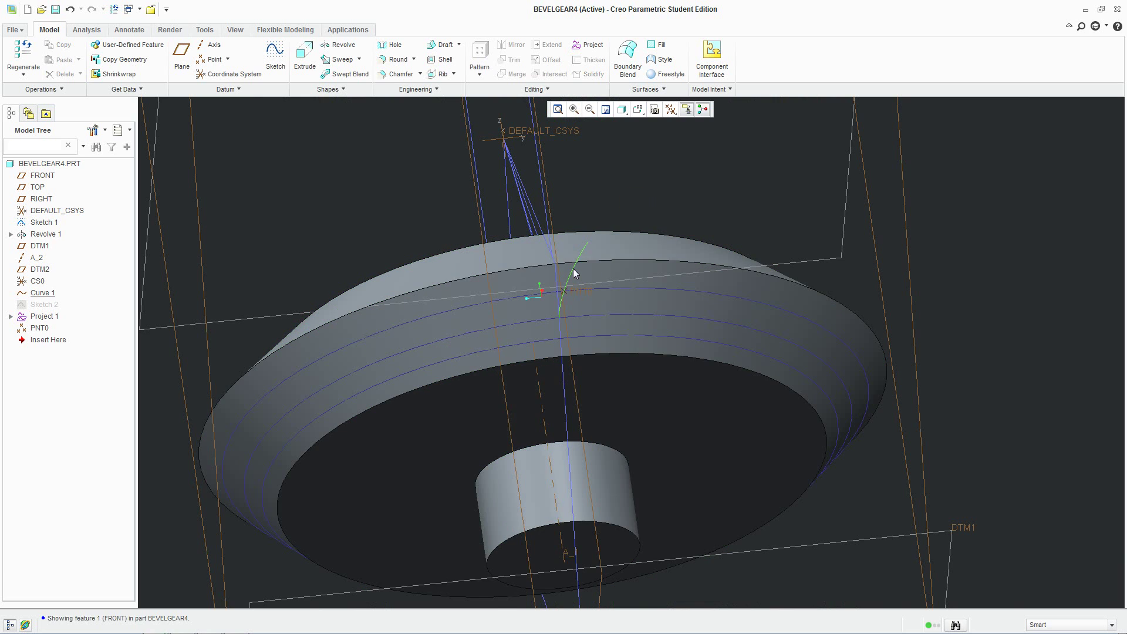
{"action": "left_click", "coordinate": [573, 271]}
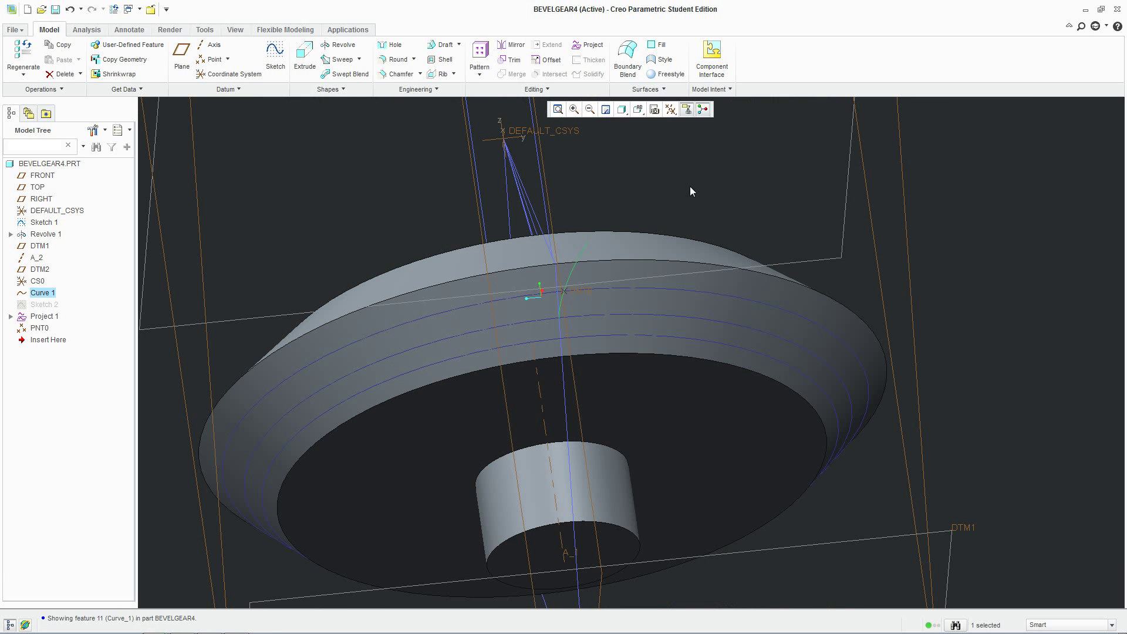
{"action": "scroll", "coordinate": [583, 244], "scroll_direction": "up", "scroll_amount": 3}
{"action": "middle_click_drag", "start_coordinate": [583, 244], "coordinate": [625, 206]}
{"action": "left_click", "coordinate": [479, 57]}
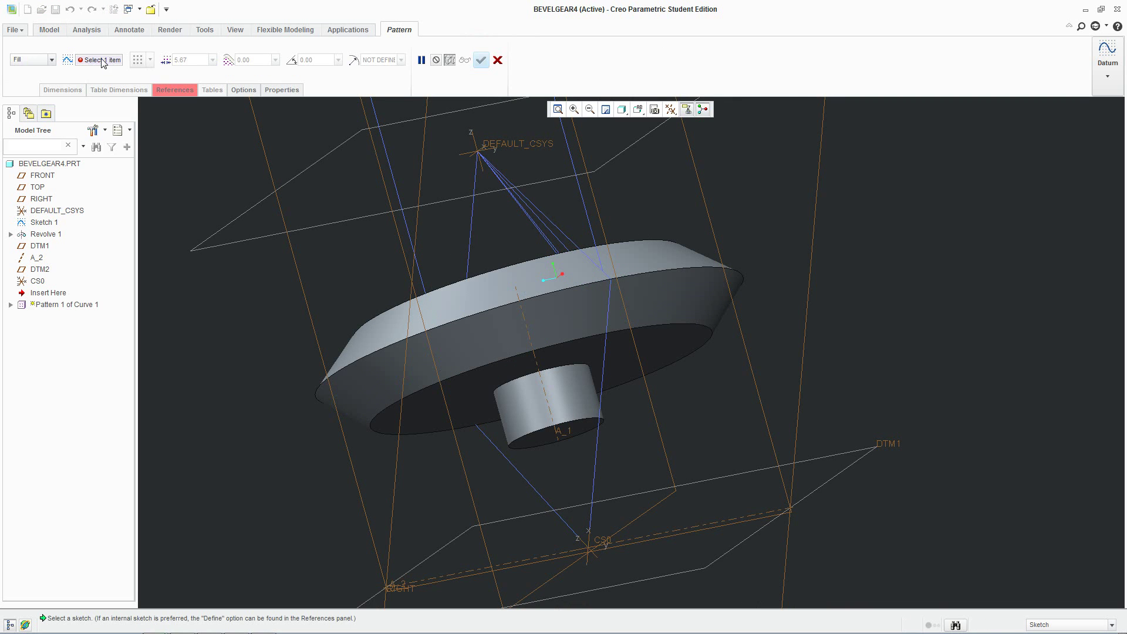
Change the curve pattern to an Axis pattern about A_1 with 2 members spaced 360/22 (16.4°)
{"action": "left_click", "coordinate": [51, 60]}
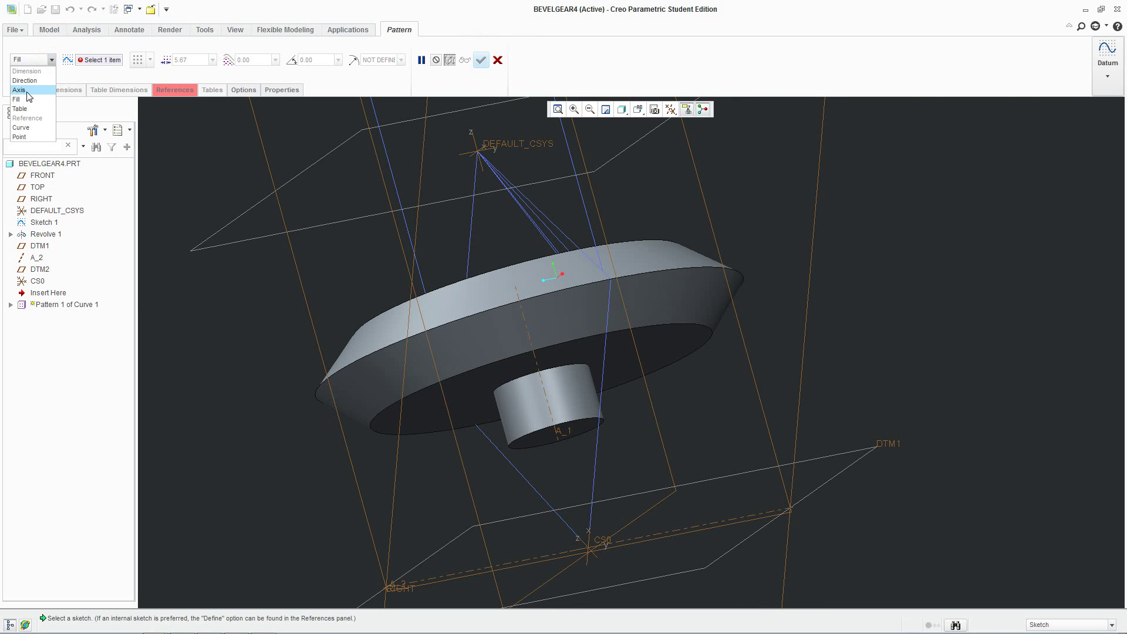
{"action": "left_click", "coordinate": [27, 91]}
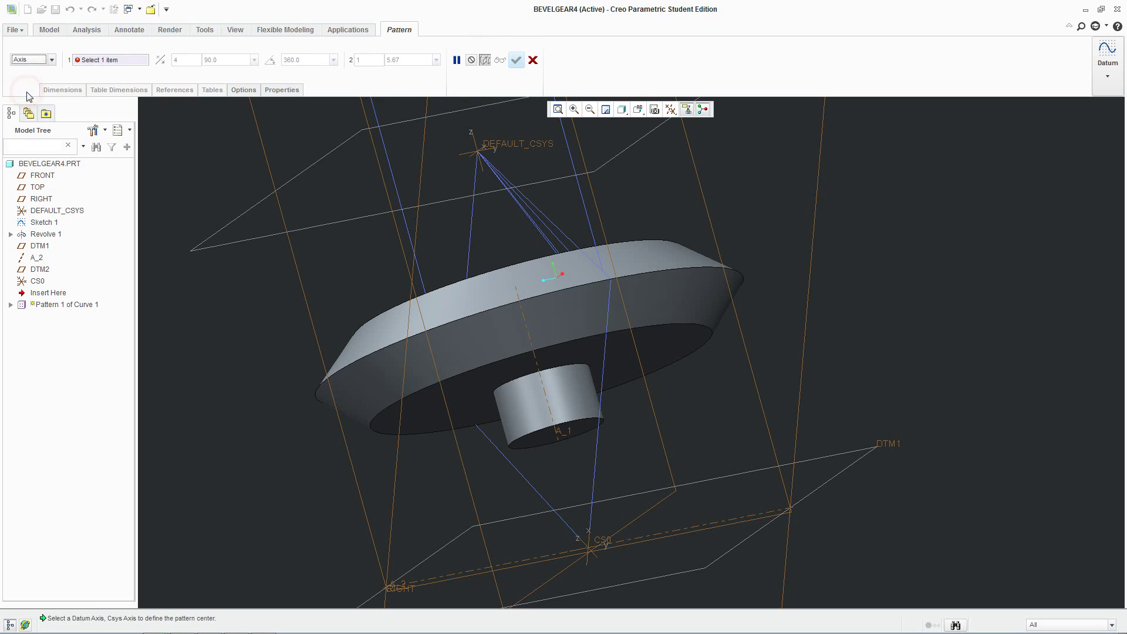
{"action": "left_click", "coordinate": [530, 336]}
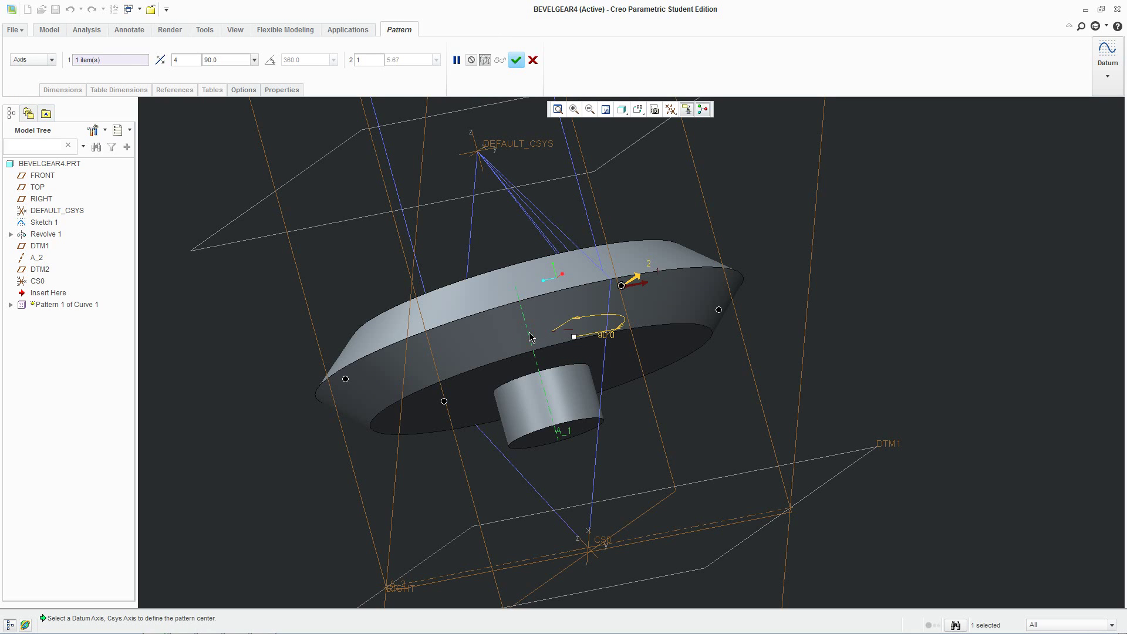
{"action": "double_click", "coordinate": [181, 59]}
{"action": "type", "text": "2"}
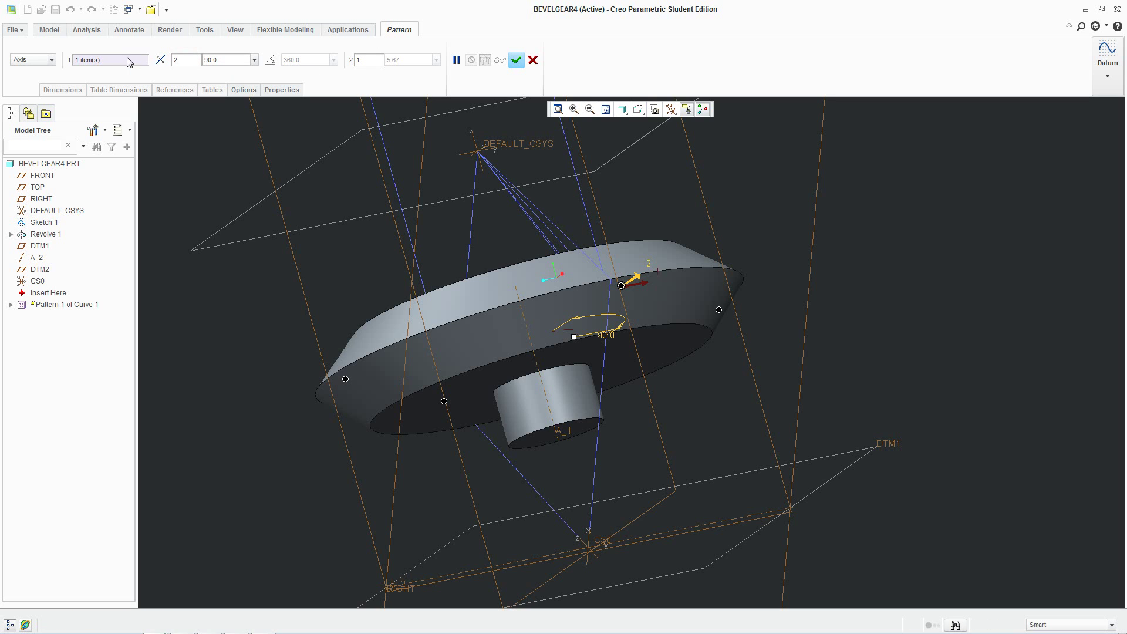
{"action": "left_click", "coordinate": [129, 61]}
{"action": "double_click", "coordinate": [226, 60]}
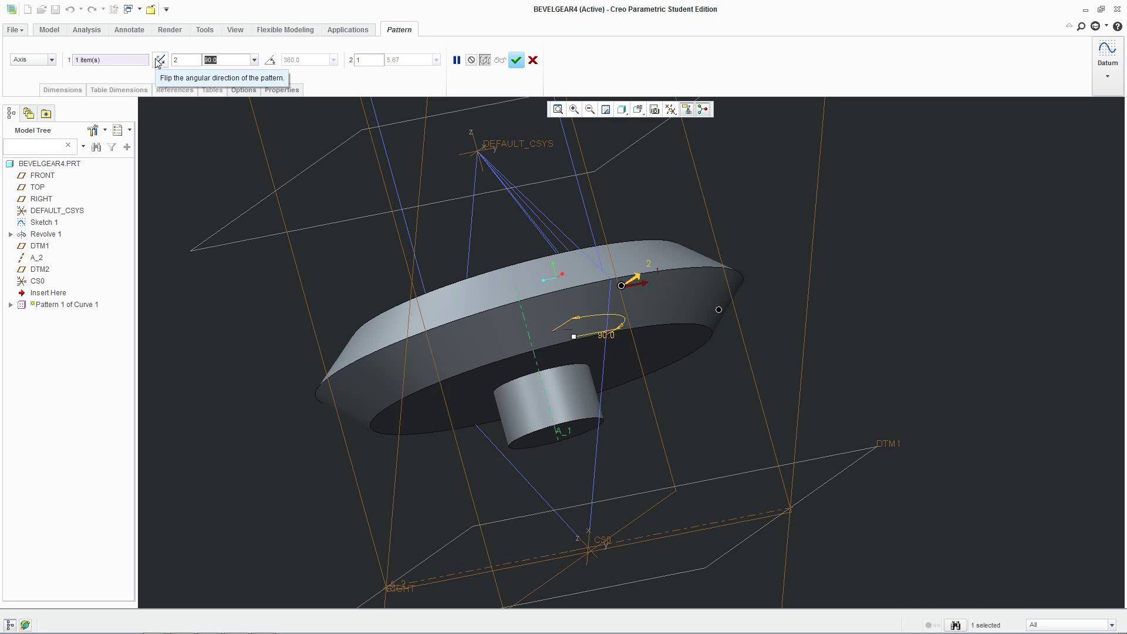
{"action": "type", "text": "360/22"}
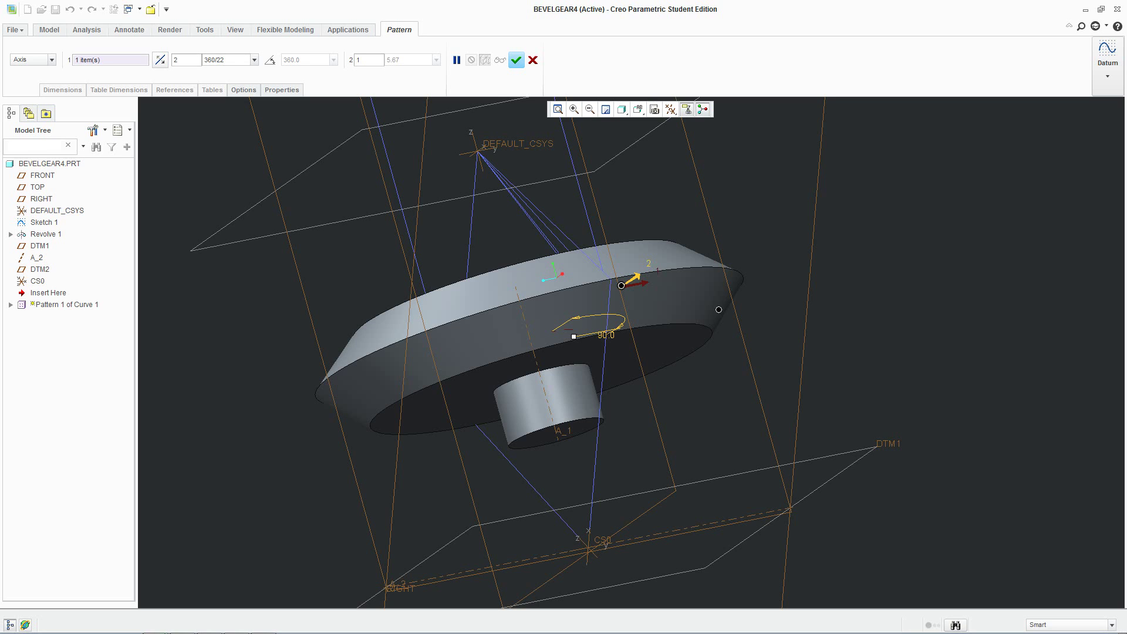
{"action": "key", "text": "Return"}
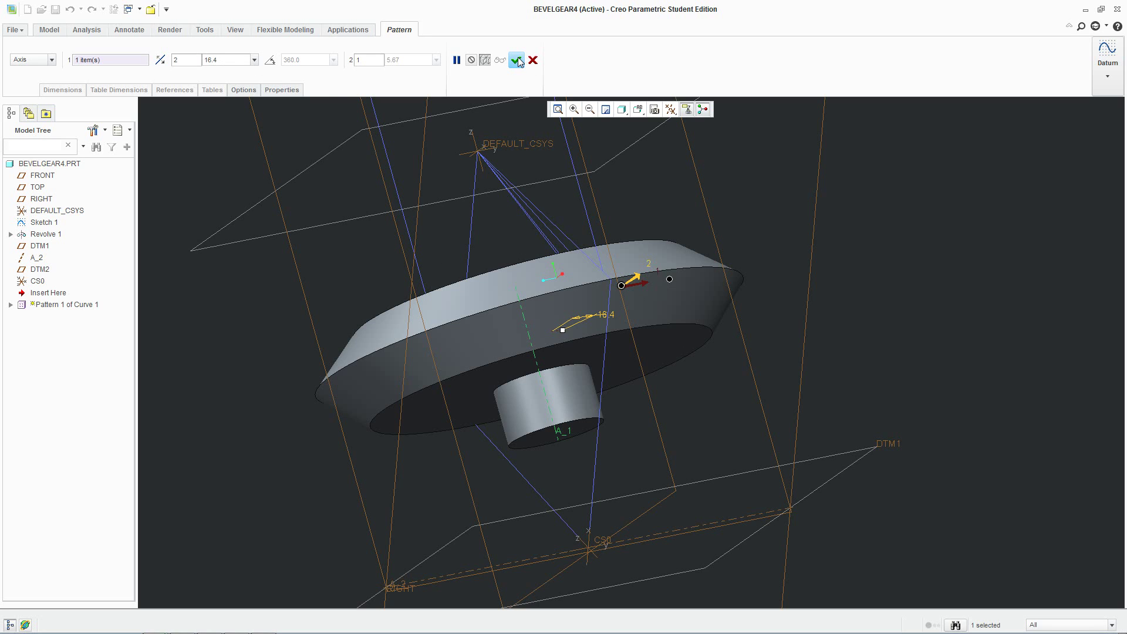
{"action": "left_click", "coordinate": [516, 60]}
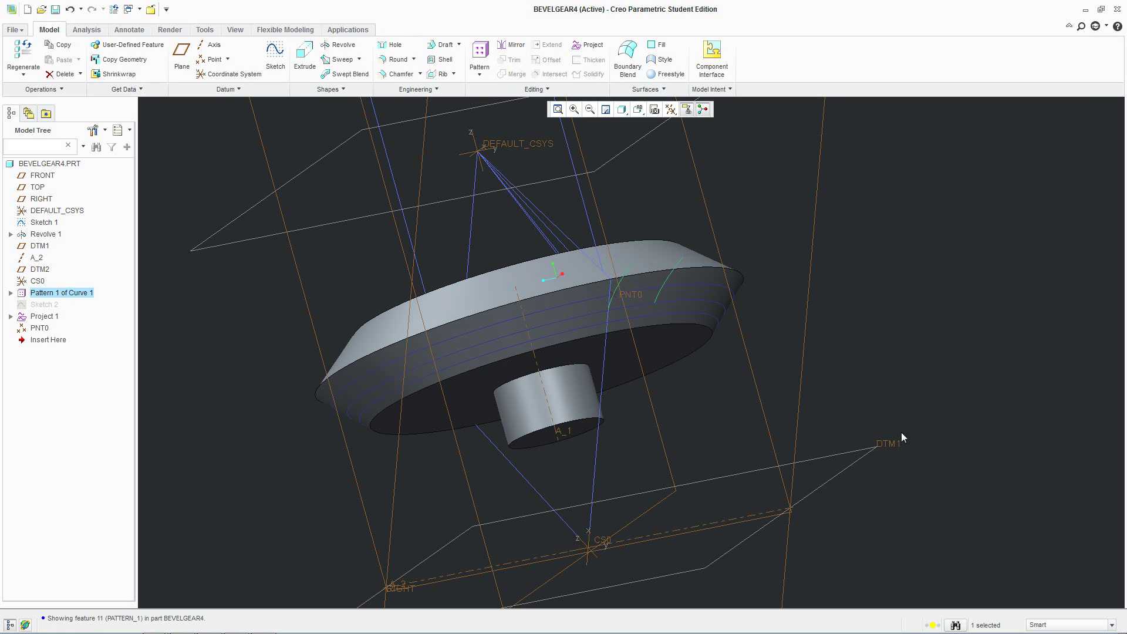
{"action": "middle_click_drag", "start_coordinate": [899, 433], "coordinate": [726, 304]}
{"action": "scroll", "coordinate": [739, 276], "scroll_direction": "up", "scroll_amount": 3}
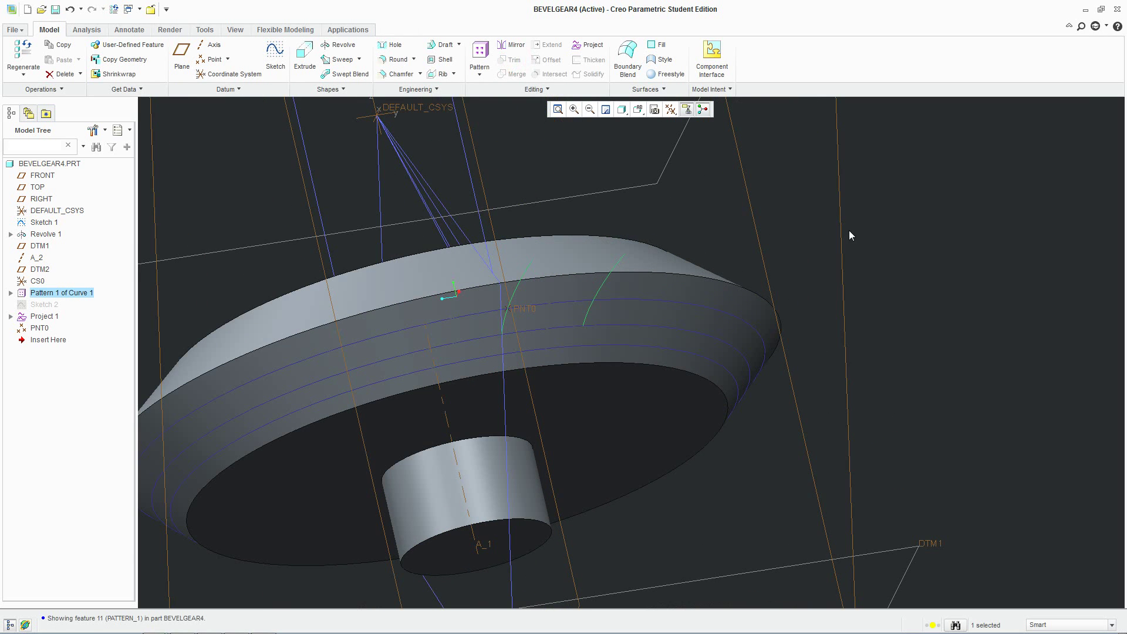
{"action": "middle_click_drag", "start_coordinate": [845, 234], "coordinate": [847, 231]}
{"action": "left_click", "coordinate": [491, 304]}
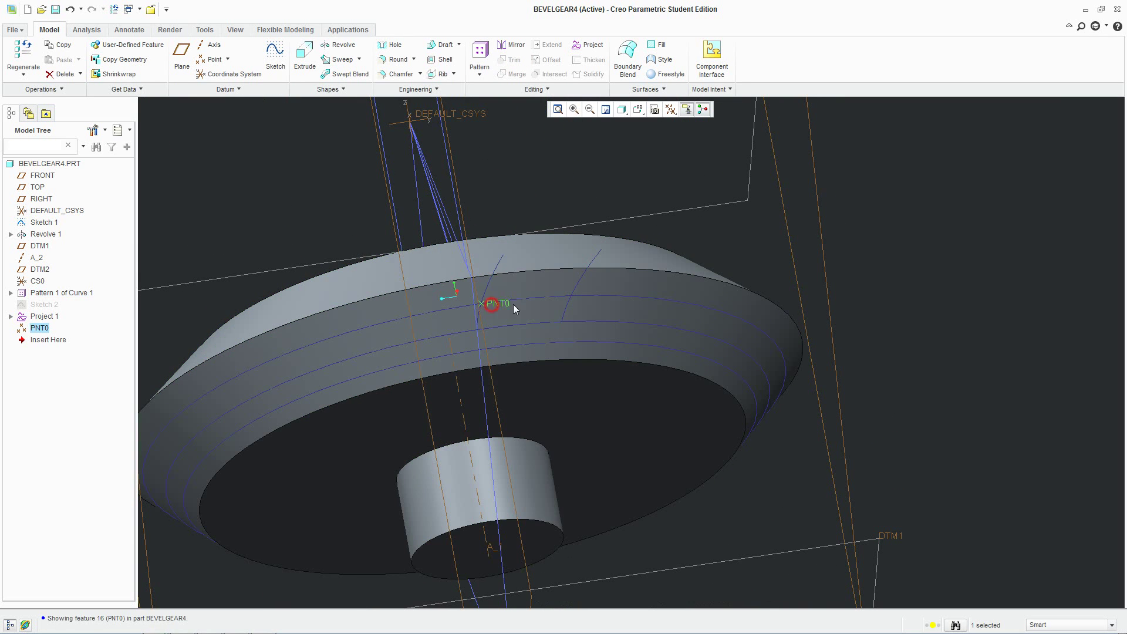
{"action": "scroll", "coordinate": [980, 414], "scroll_direction": "down", "scroll_amount": 2}
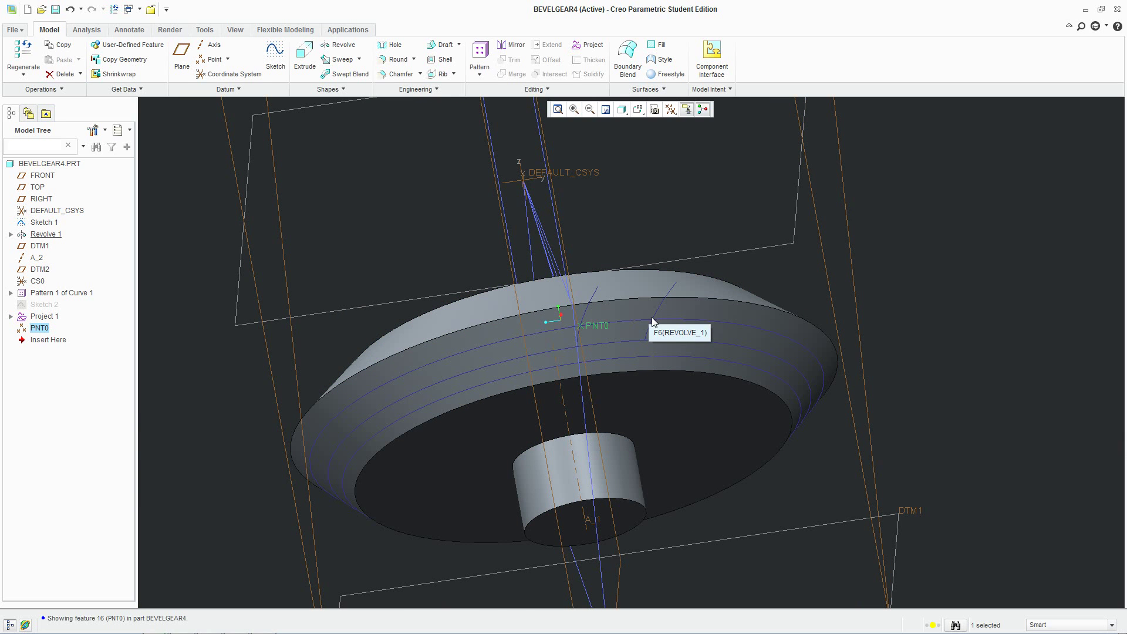
{"action": "left_click", "coordinate": [389, 152]}
{"action": "scroll", "coordinate": [645, 327], "scroll_direction": "down", "scroll_amount": 2}
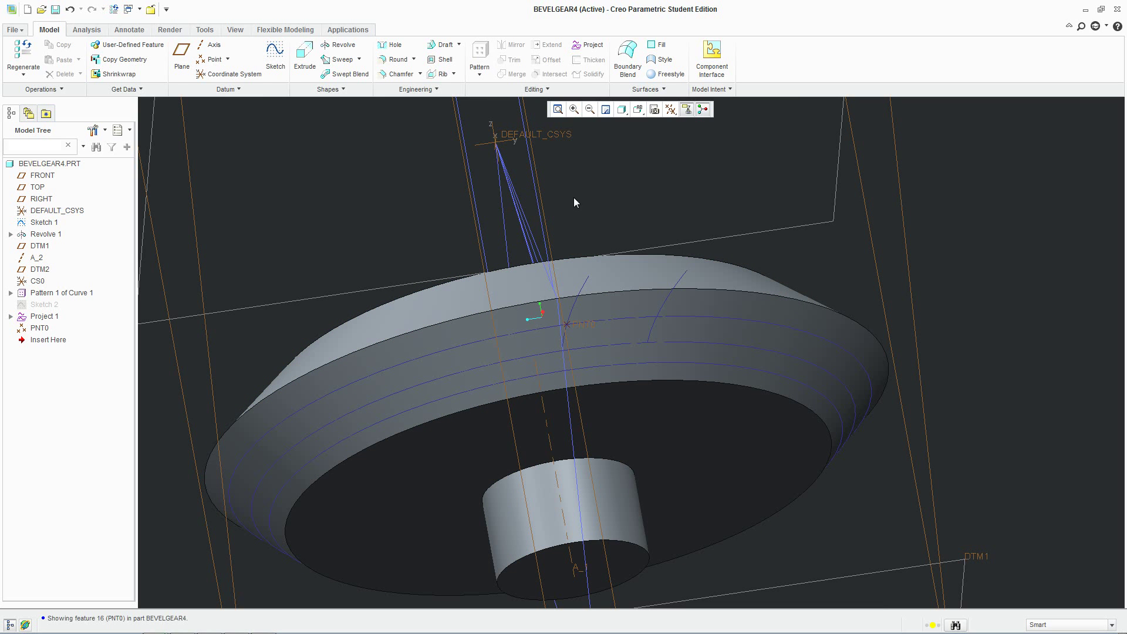
Create datum point PNT1 at the intersection of the patterned curve and the projected curve
{"action": "left_click", "coordinate": [214, 59]}
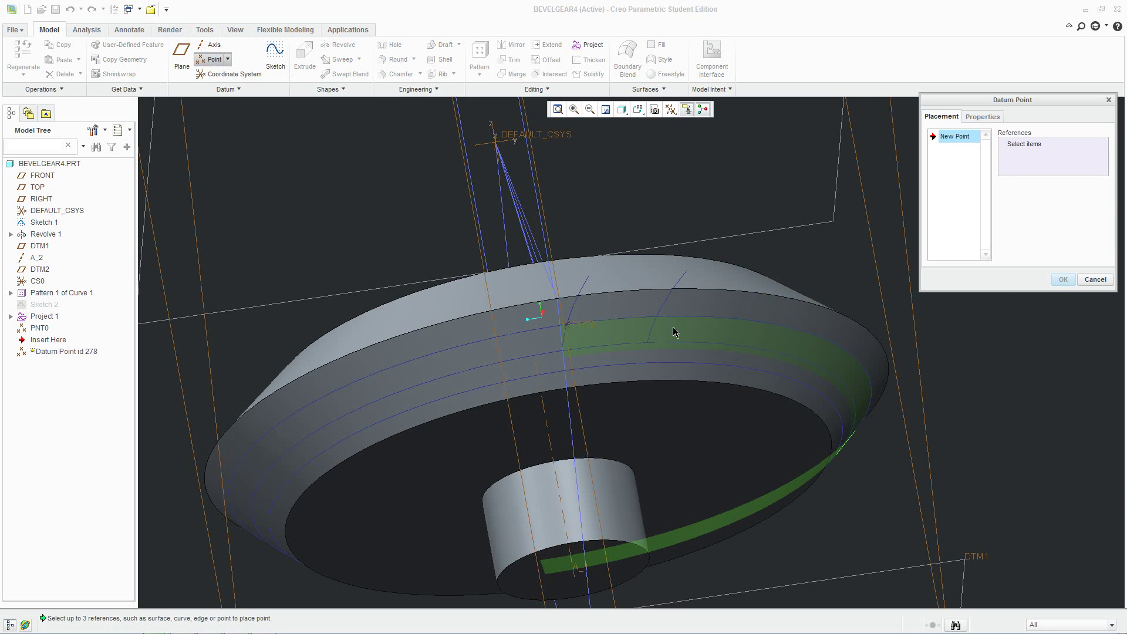
{"action": "scroll", "coordinate": [674, 332], "scroll_direction": "down", "scroll_amount": 3}
{"action": "left_click", "coordinate": [650, 290]}
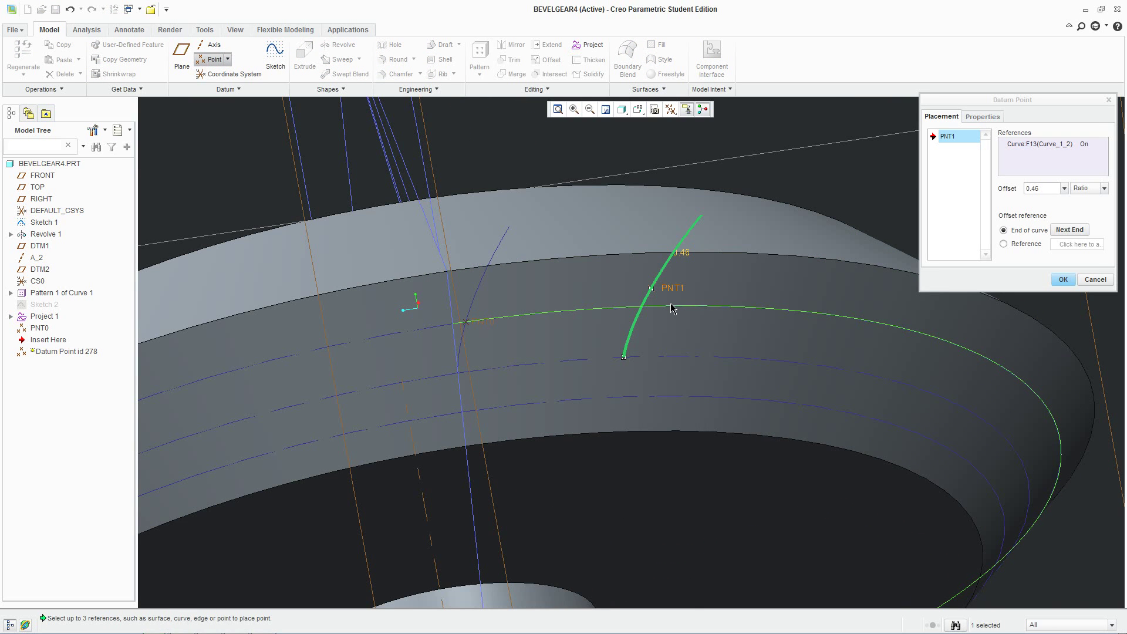
{"action": "left_click", "coordinate": [673, 306], "text": "ctrl"}
{"action": "left_click", "coordinate": [1063, 279]}
{"action": "scroll", "coordinate": [938, 292], "scroll_direction": "up", "scroll_amount": 3}
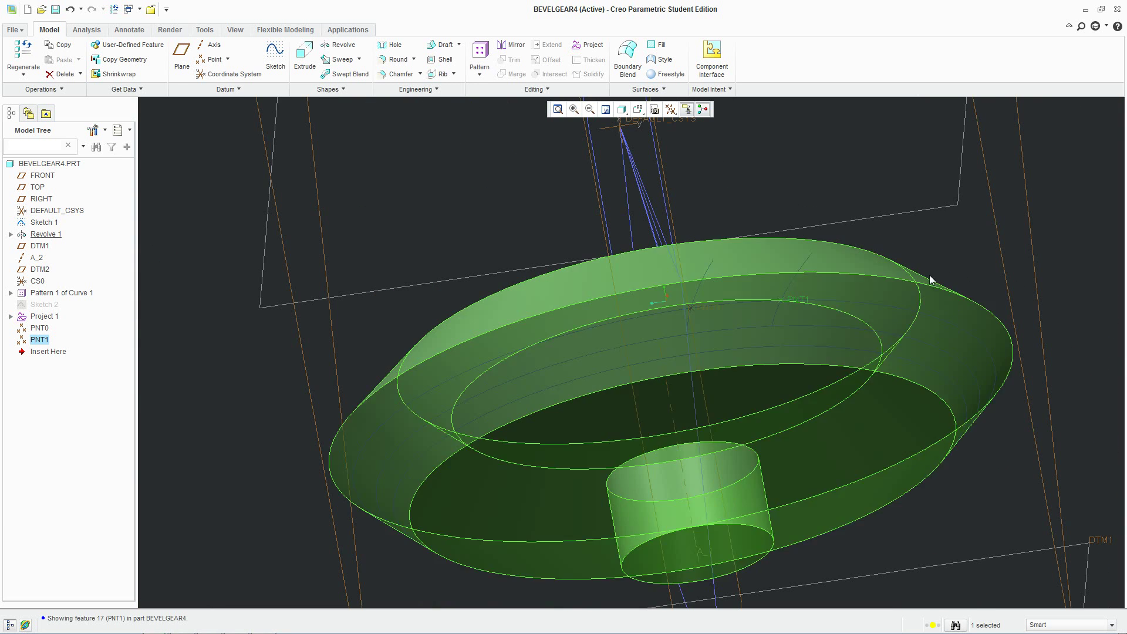
{"action": "middle_click_drag", "start_coordinate": [863, 206], "coordinate": [798, 248]}
{"action": "scroll", "coordinate": [862, 210], "scroll_direction": "up", "scroll_amount": 2}
{"action": "left_click", "coordinate": [733, 209]}
{"action": "scroll", "coordinate": [765, 228], "scroll_direction": "down", "scroll_amount": 2}
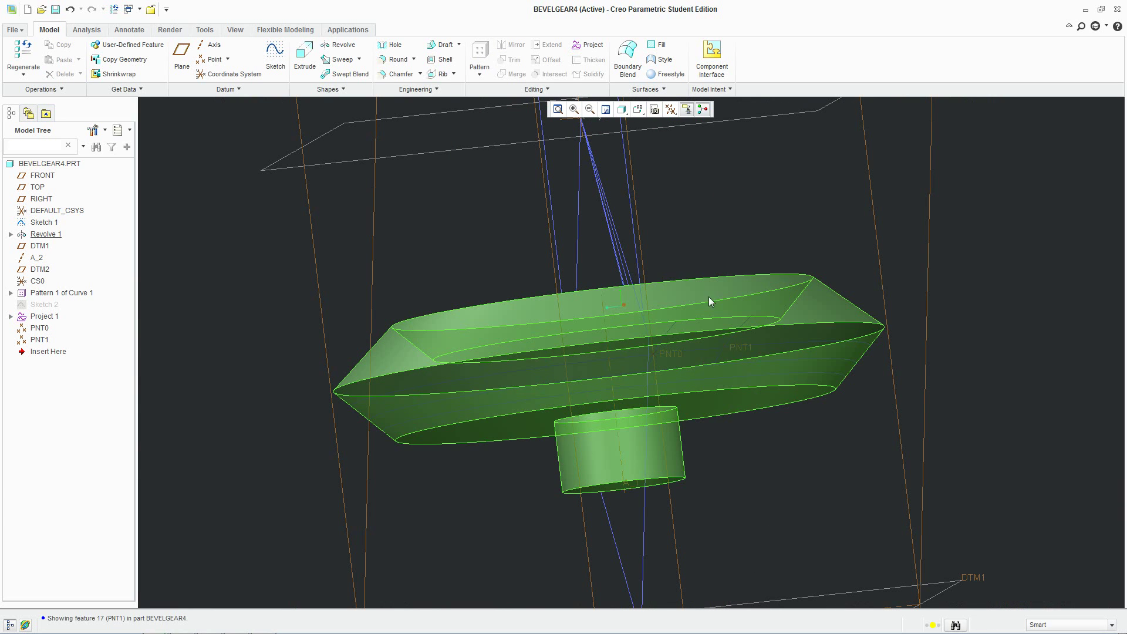
{"action": "left_click", "coordinate": [706, 203]}
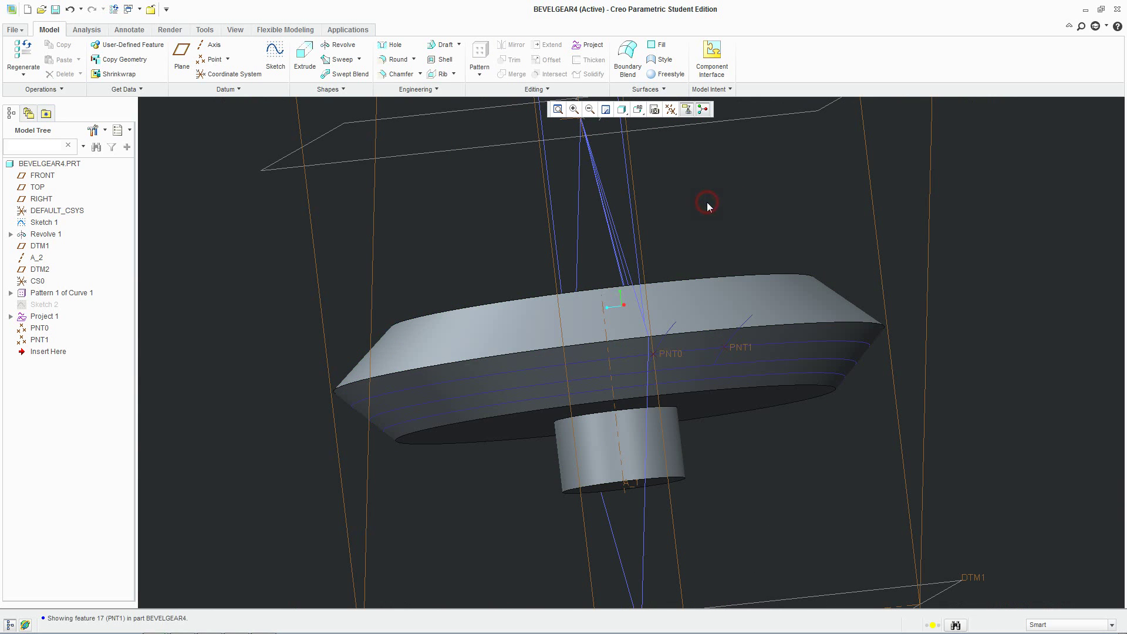
Create datum plane DTM3 passing through axis A_1 and point PNT1
{"action": "left_click", "coordinate": [181, 64]}
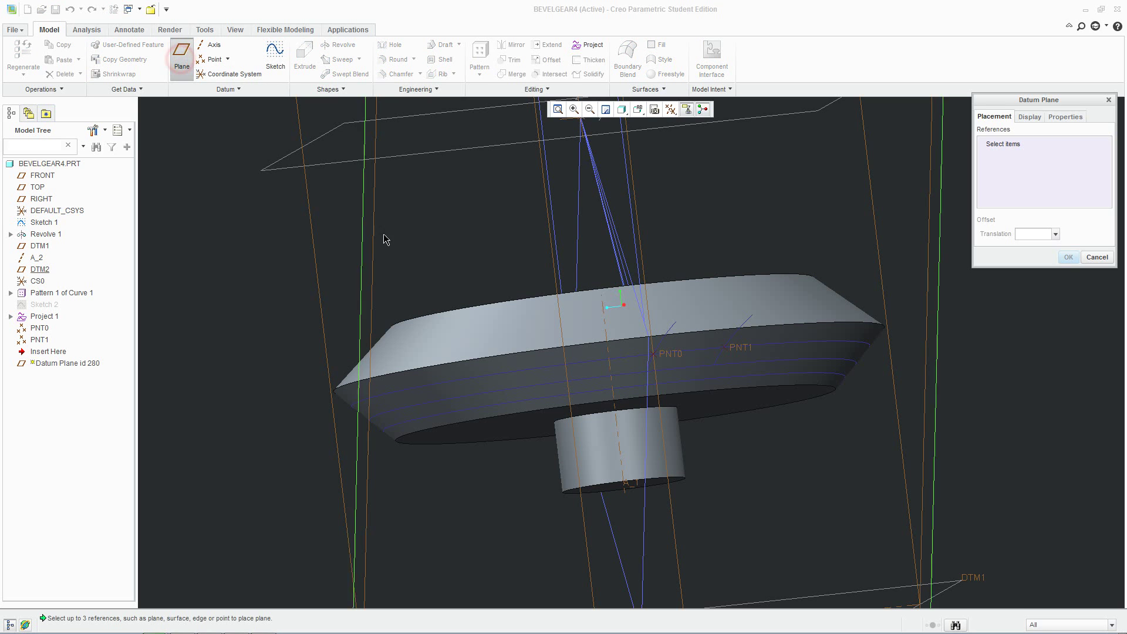
{"action": "left_click", "coordinate": [607, 349]}
{"action": "scroll", "coordinate": [748, 411], "scroll_direction": "down", "scroll_amount": 3}
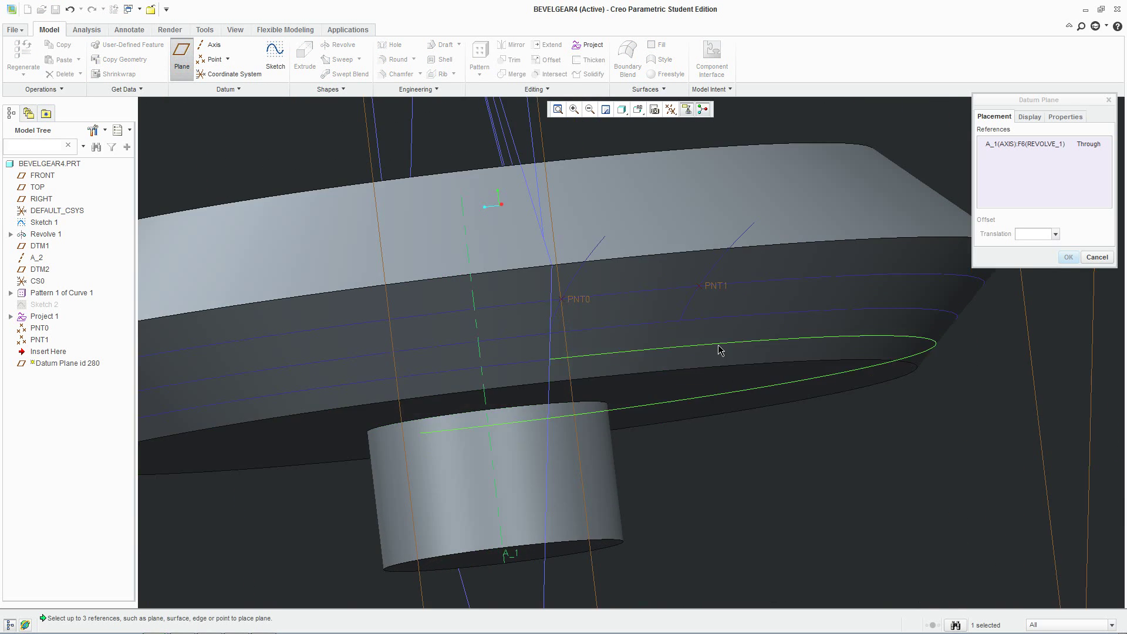
{"action": "left_click", "coordinate": [712, 287], "text": "ctrl"}
{"action": "scroll", "coordinate": [713, 290], "scroll_direction": "up", "scroll_amount": 3}
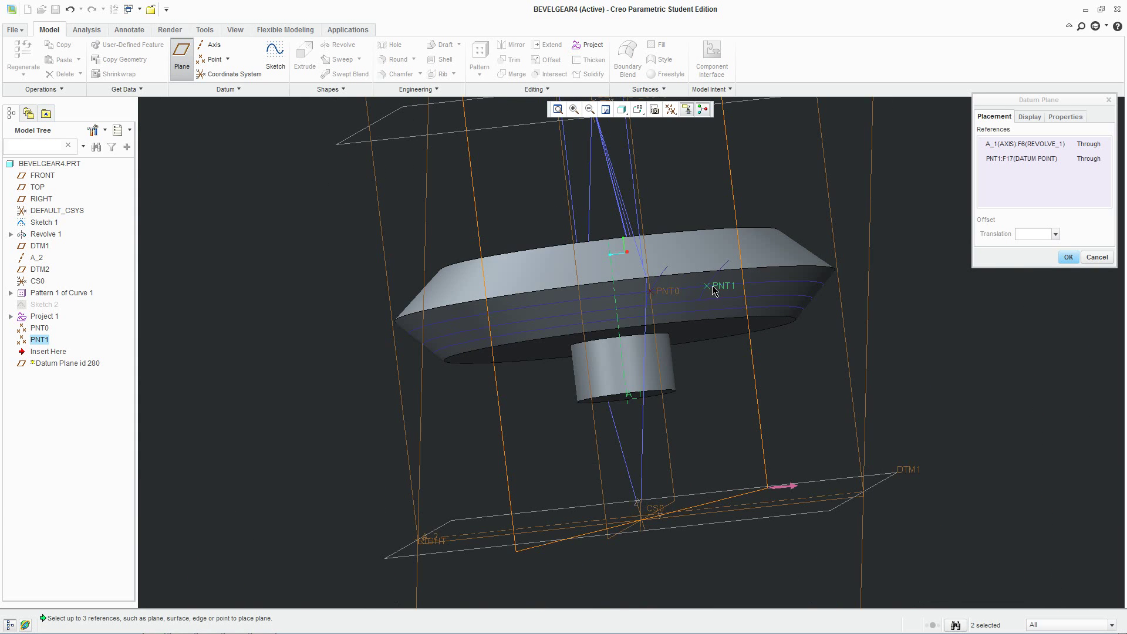
{"action": "middle_click_drag", "start_coordinate": [713, 291], "coordinate": [674, 296]}
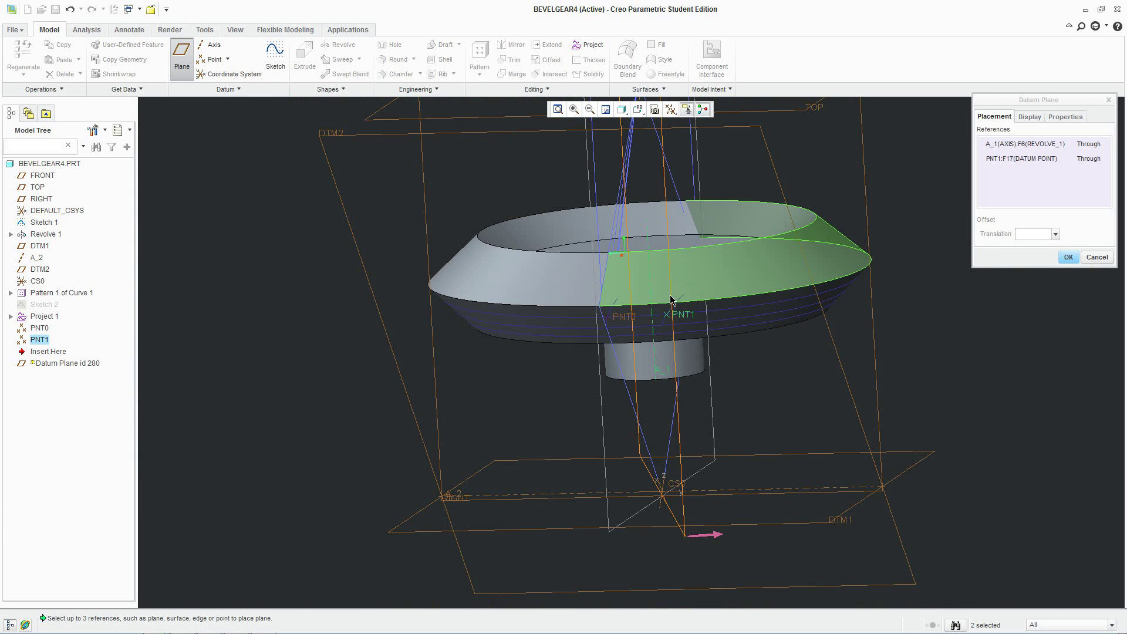
{"action": "left_click", "coordinate": [1068, 259]}
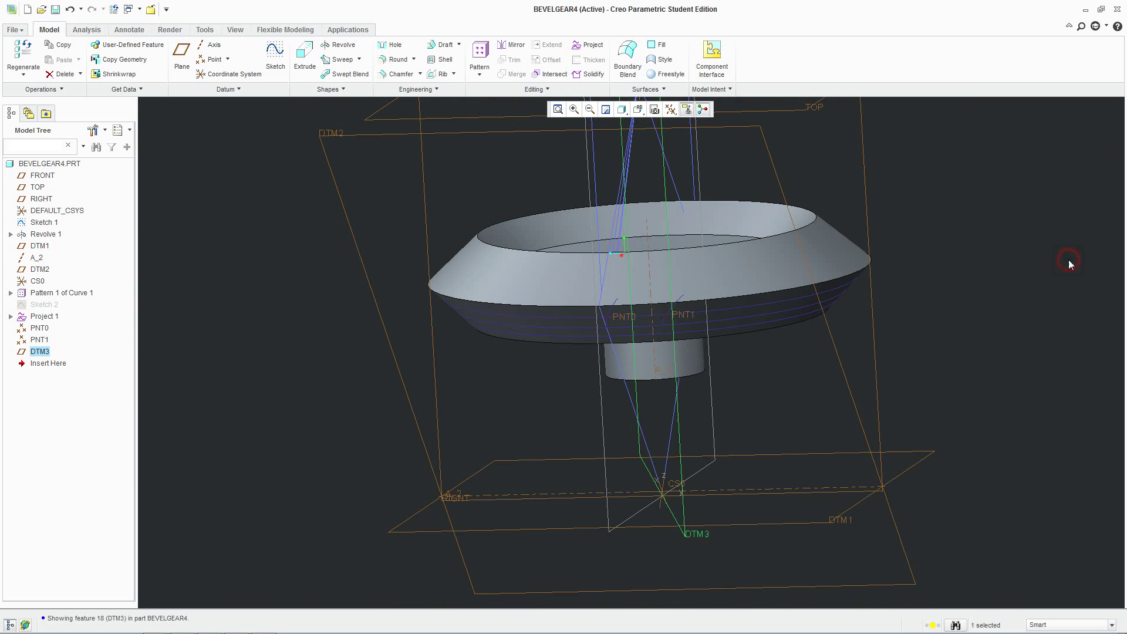
{"action": "middle_click_drag", "start_coordinate": [800, 426], "coordinate": [843, 415]}
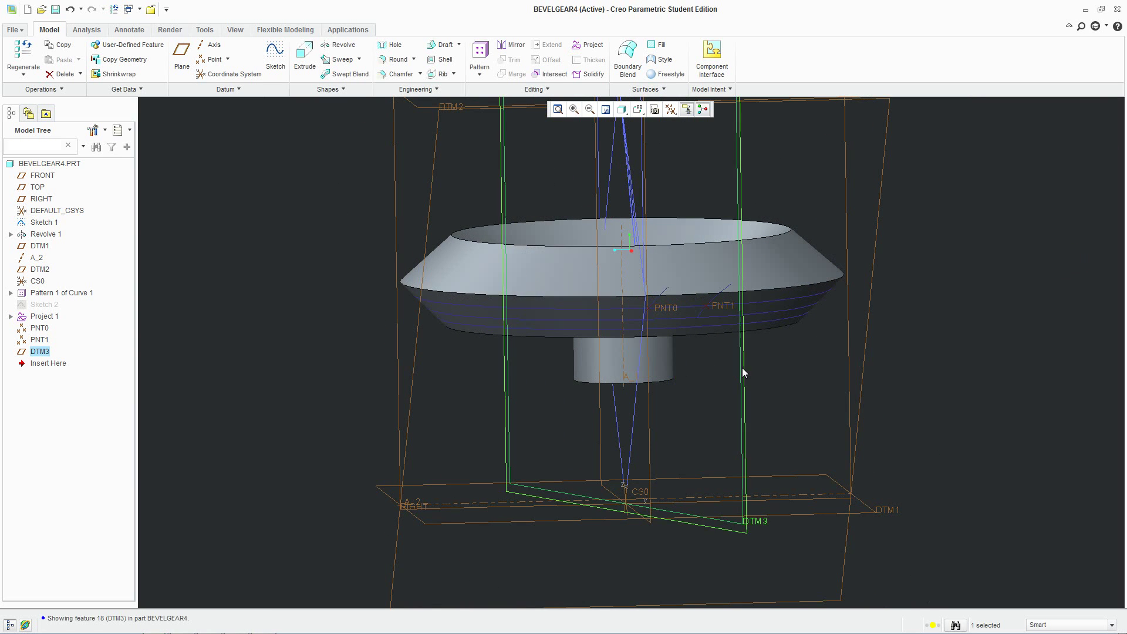
Start a sketch on DTM3, view it straight on, and project the chamfer edge into it
{"action": "left_click", "coordinate": [274, 54]}
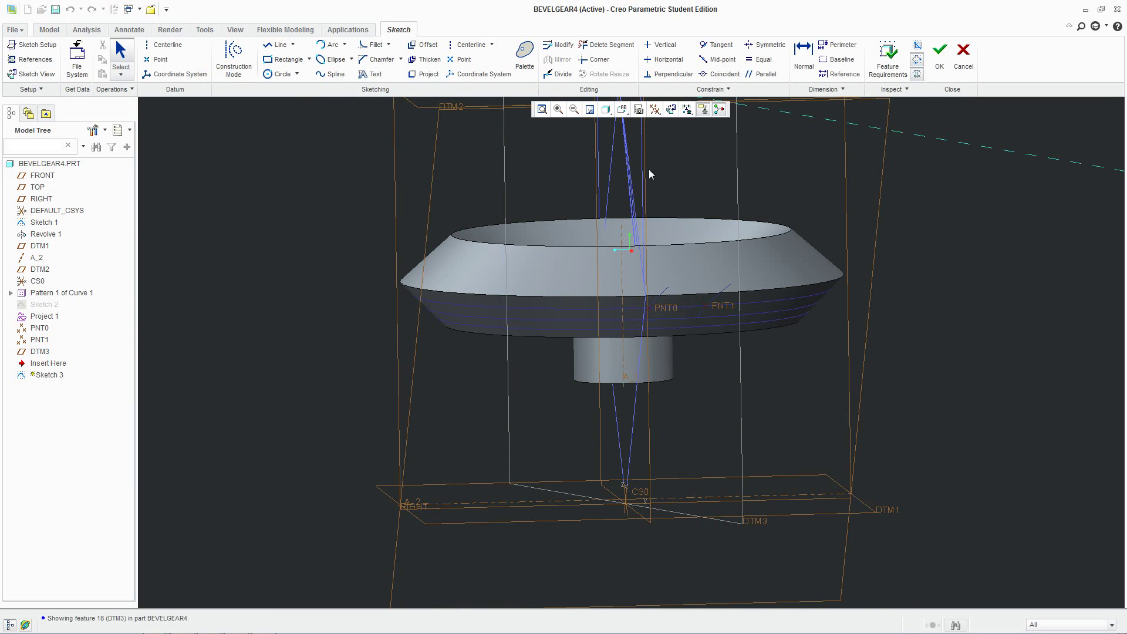
{"action": "left_click", "coordinate": [671, 110]}
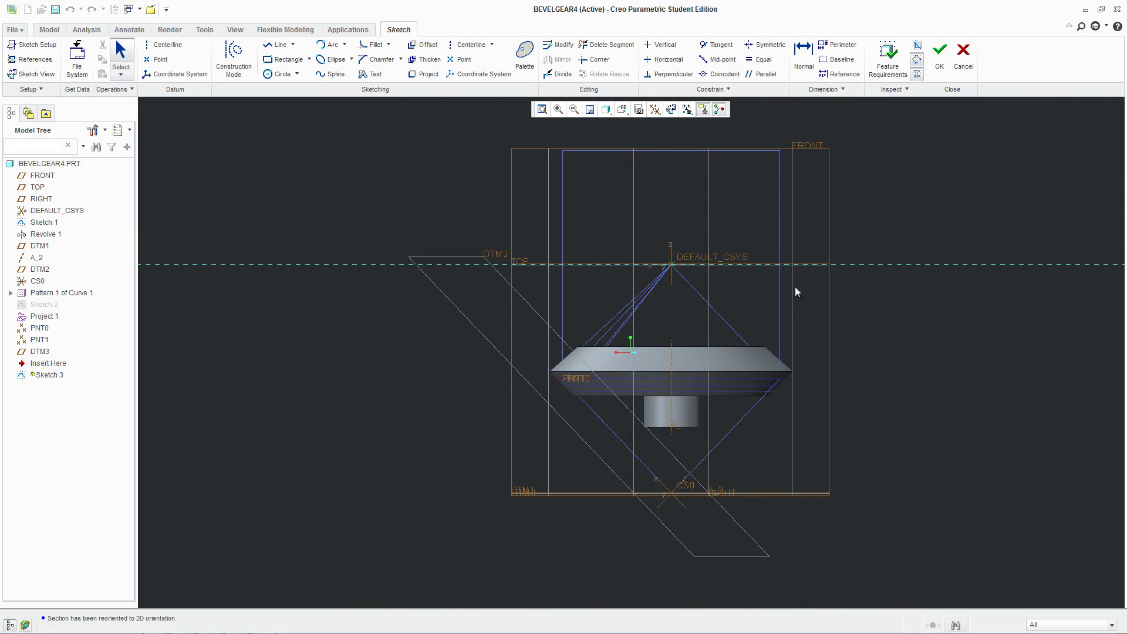
{"action": "scroll", "coordinate": [791, 444], "scroll_direction": "up", "scroll_amount": 3}
{"action": "scroll", "coordinate": [766, 359], "scroll_direction": "down", "scroll_amount": 2}
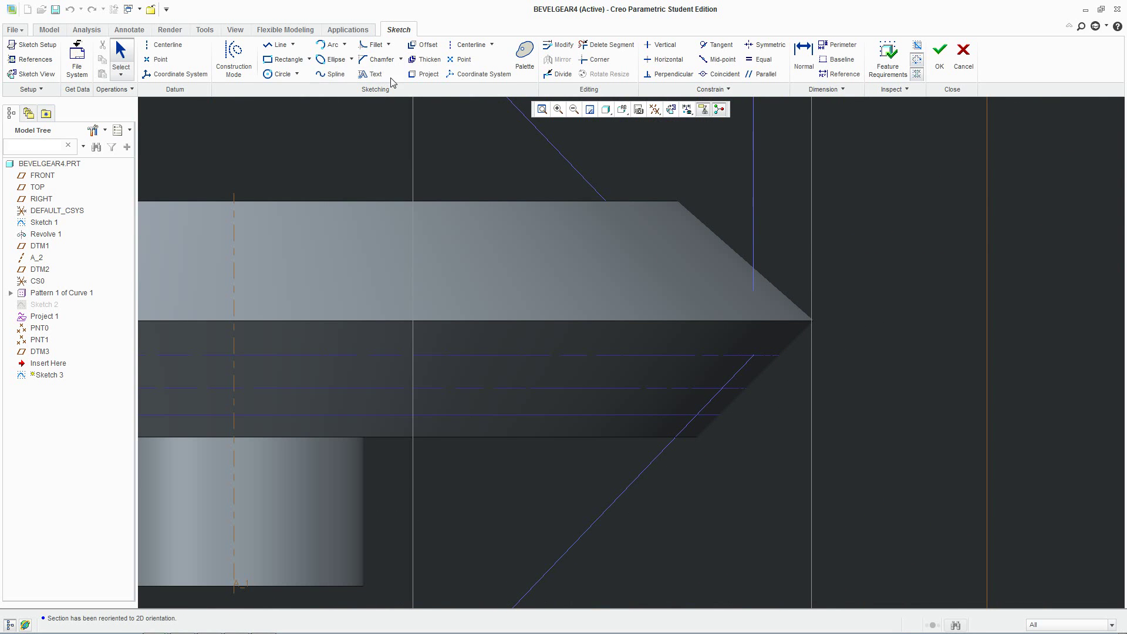
{"action": "left_click", "coordinate": [424, 74]}
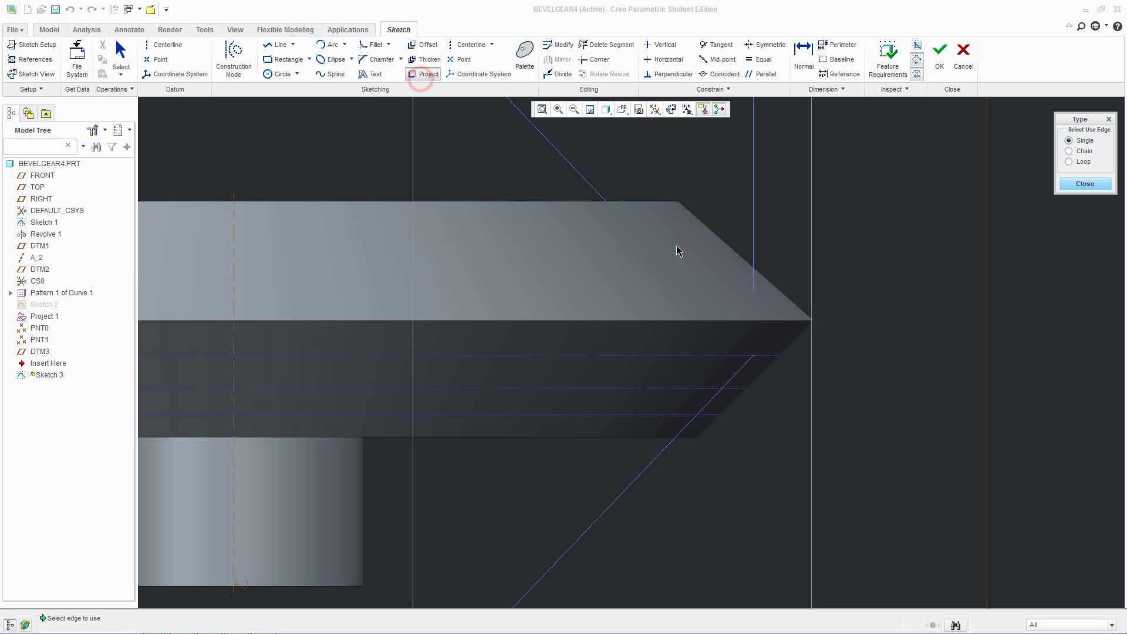
{"action": "left_click", "coordinate": [787, 301]}
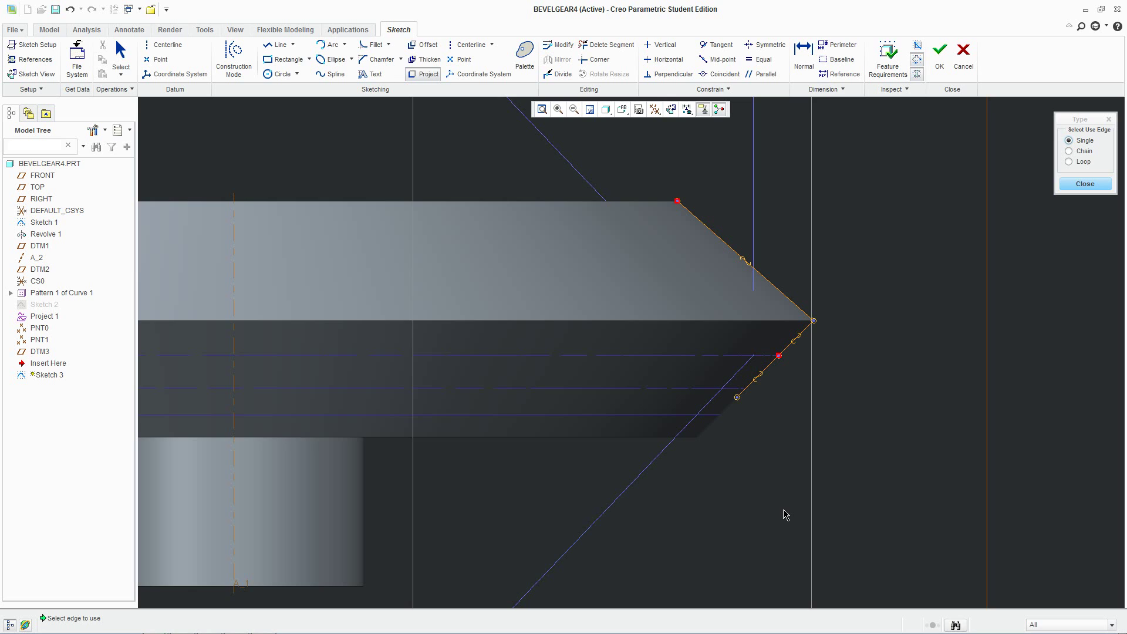
{"action": "scroll", "coordinate": [781, 490], "scroll_direction": "down", "scroll_amount": 2}
{"action": "scroll", "coordinate": [773, 464], "scroll_direction": "down", "scroll_amount": 2}
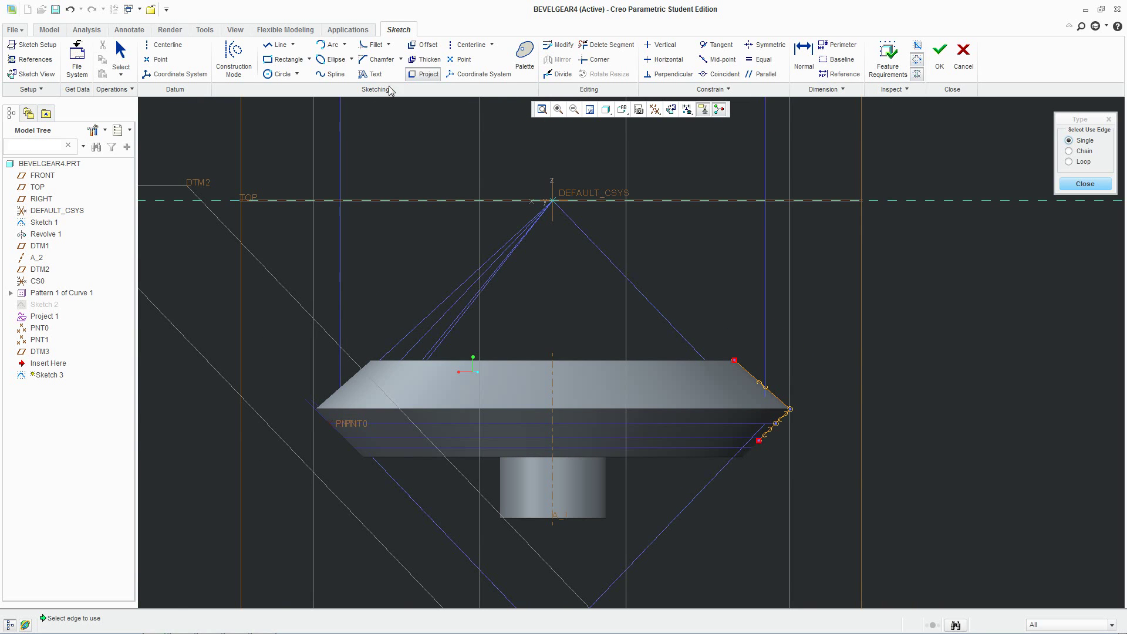
Draw a line from the chamfer endpoint to DEFAULT_CSYS, add a perimeter dimension, and finish the sketch
{"action": "left_click", "coordinate": [278, 47]}
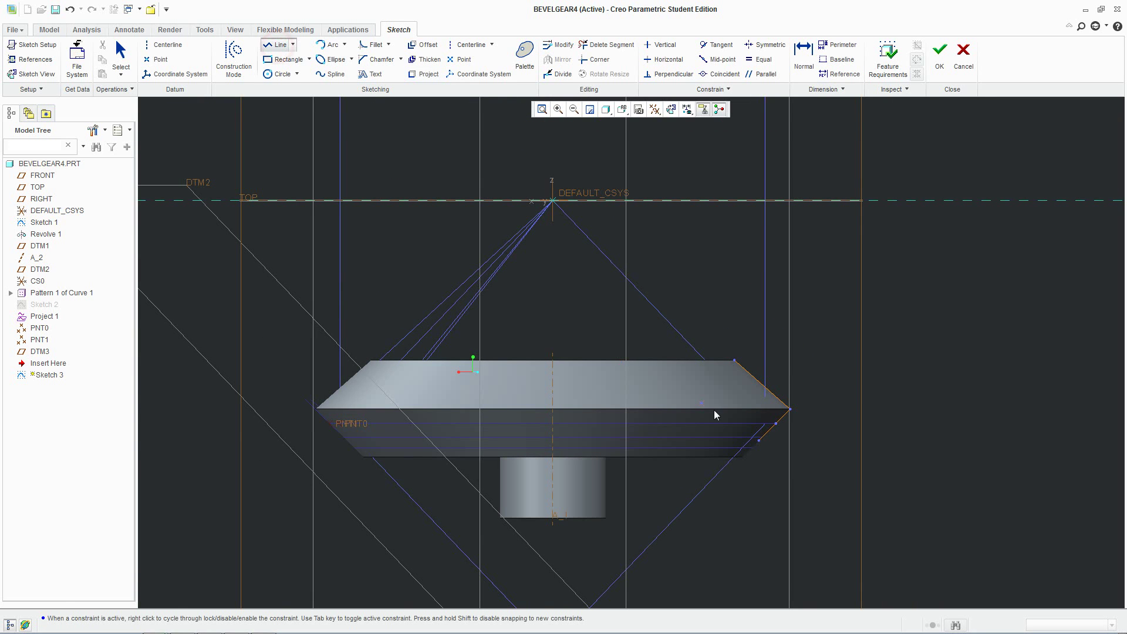
{"action": "left_click", "coordinate": [759, 440]}
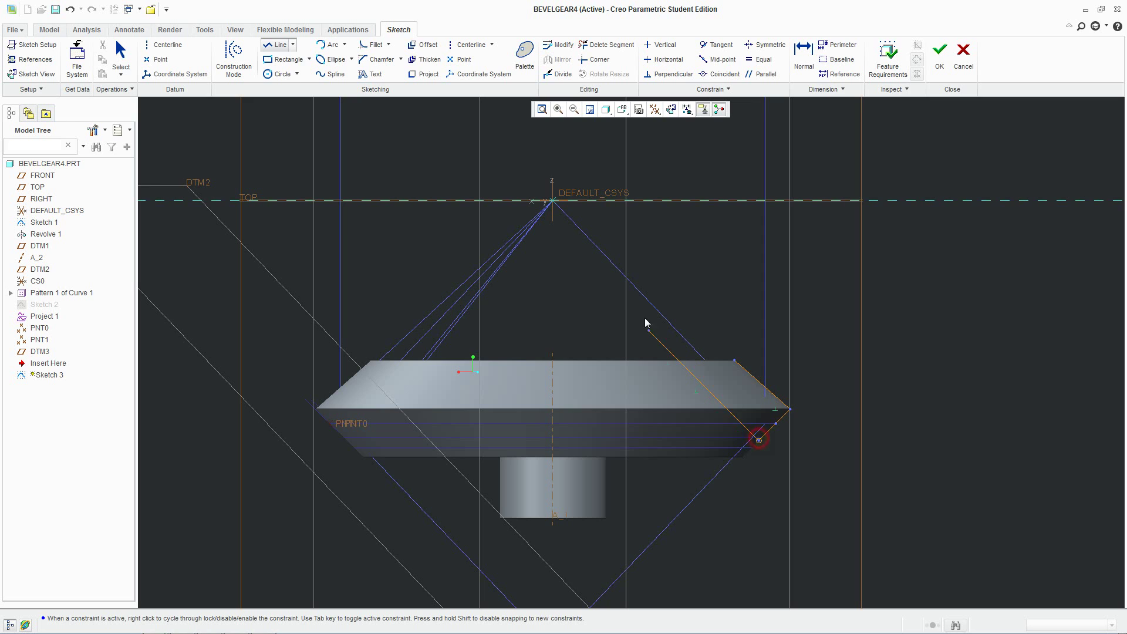
{"action": "left_click", "coordinate": [552, 201]}
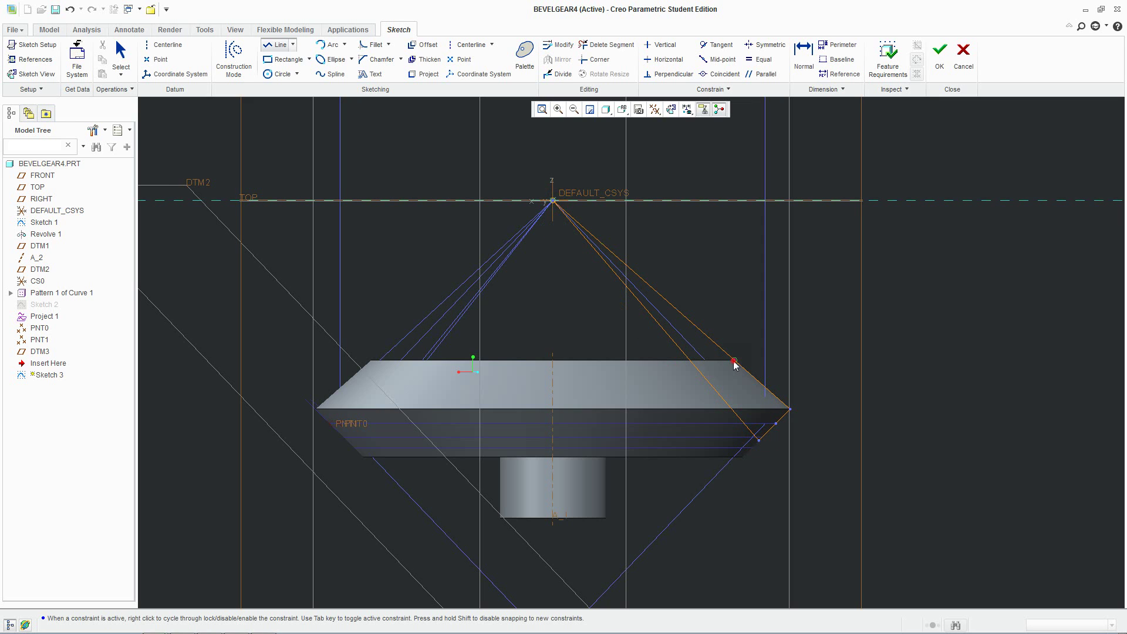
{"action": "scroll", "coordinate": [749, 381], "scroll_direction": "up", "scroll_amount": 3}
{"action": "scroll", "coordinate": [794, 350], "scroll_direction": "down", "scroll_amount": 3}
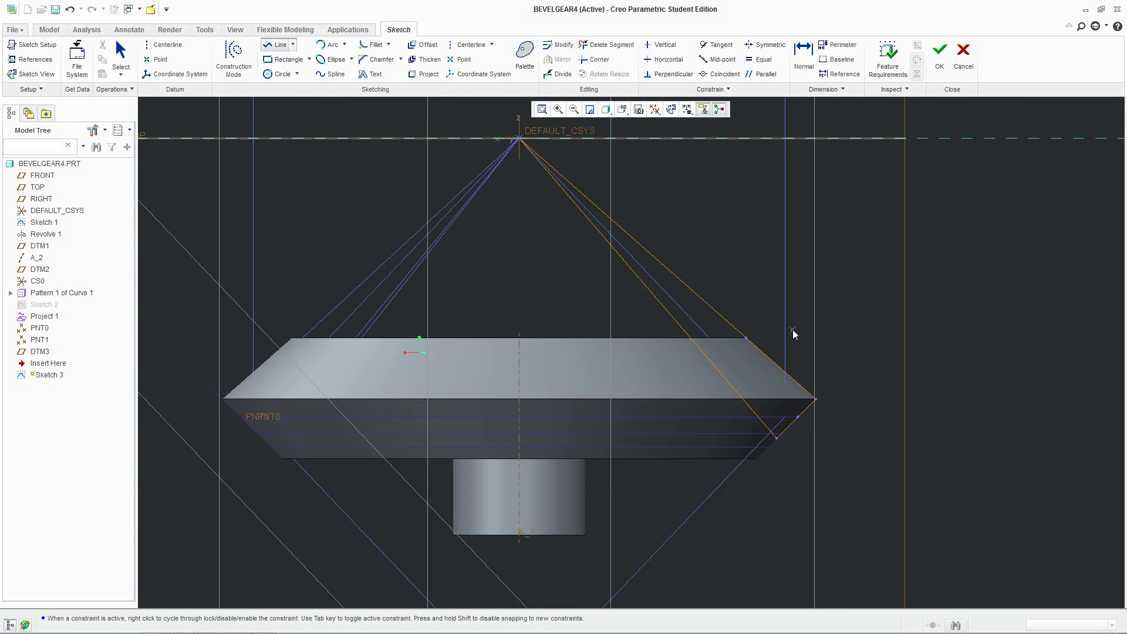
{"action": "left_click", "coordinate": [842, 45]}
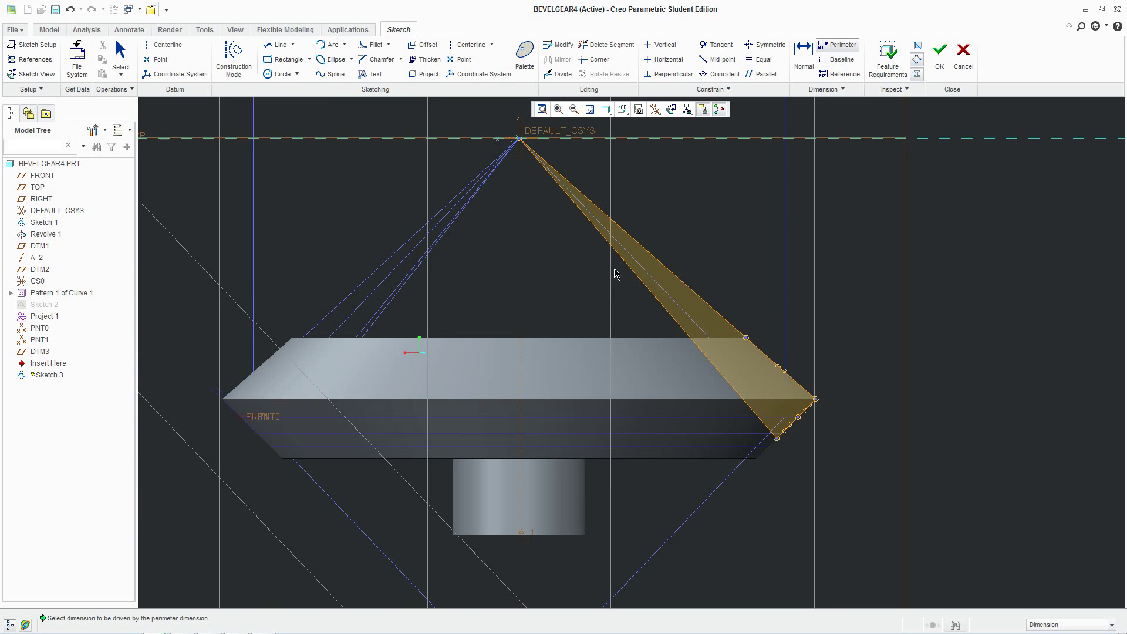
{"action": "left_click", "coordinate": [942, 67]}
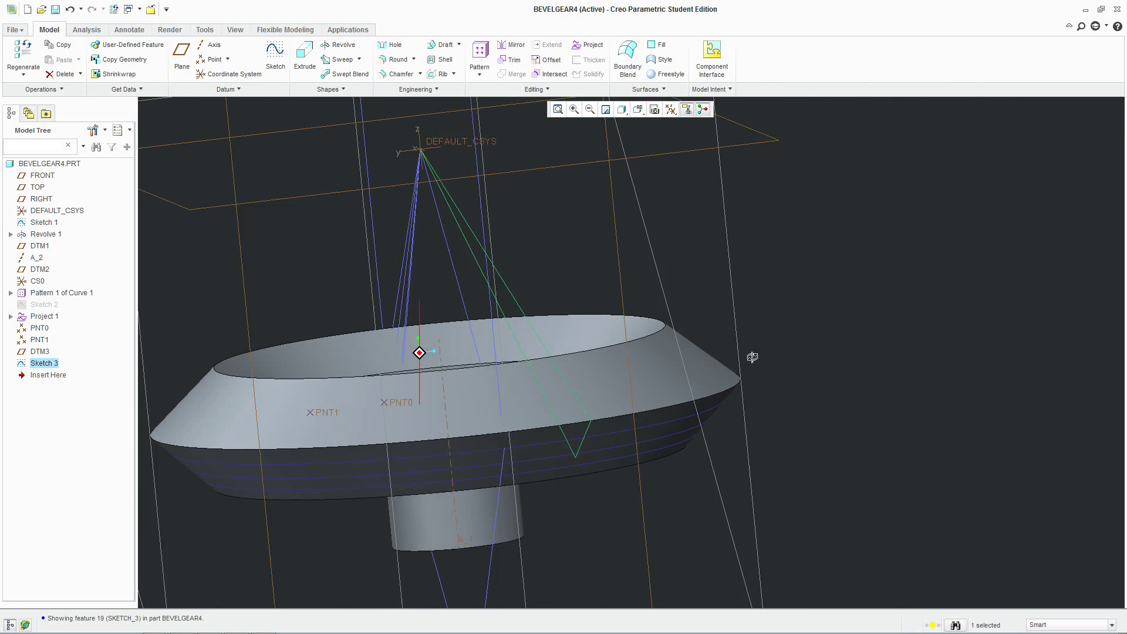
Revolve-cut Sketch 3 about axis A_1 through 360/44 (8.2°) to form one tooth gap
{"action": "middle_click_drag", "start_coordinate": [745, 358], "coordinate": [747, 318]}
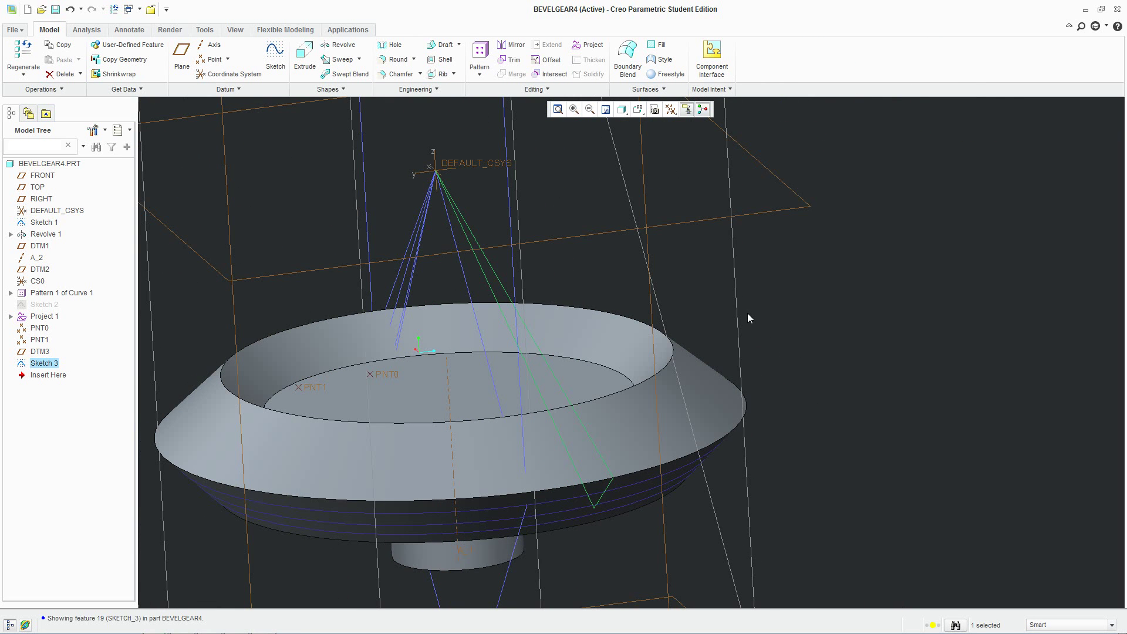
{"action": "left_click", "coordinate": [340, 46]}
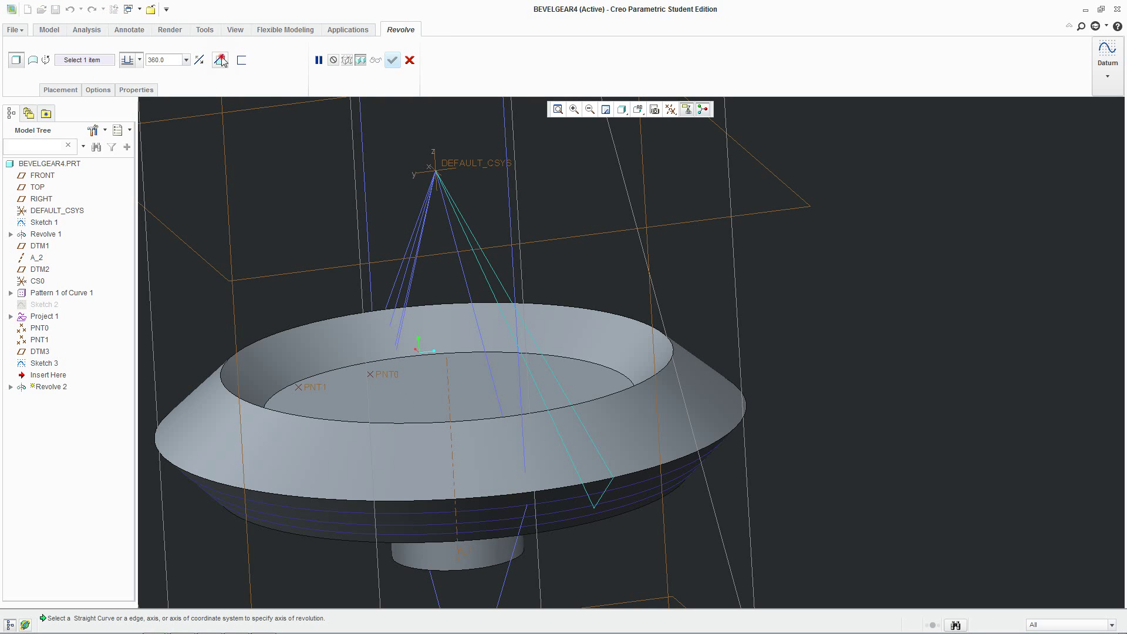
{"action": "left_click", "coordinate": [222, 61]}
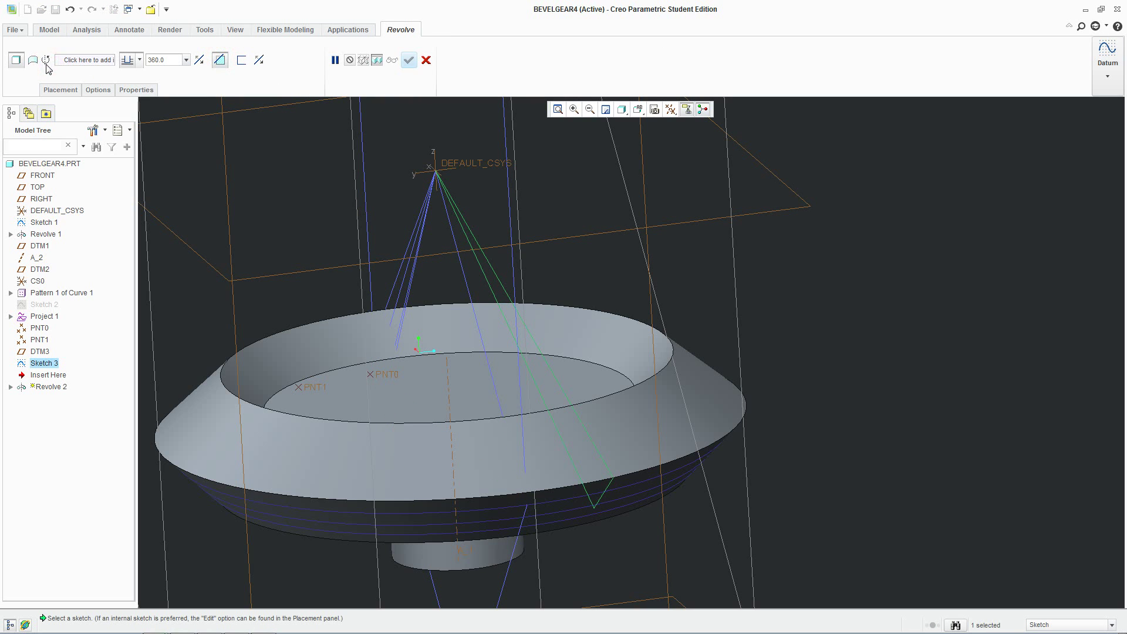
{"action": "left_click", "coordinate": [78, 63]}
{"action": "left_click", "coordinate": [60, 90]}
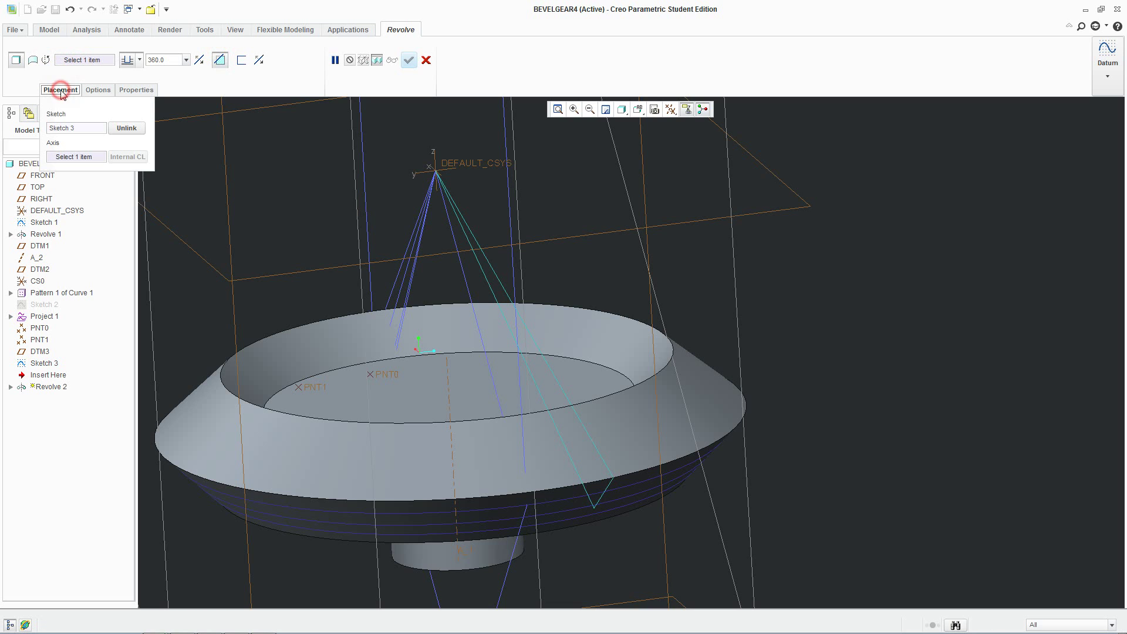
{"action": "left_click", "coordinate": [79, 156]}
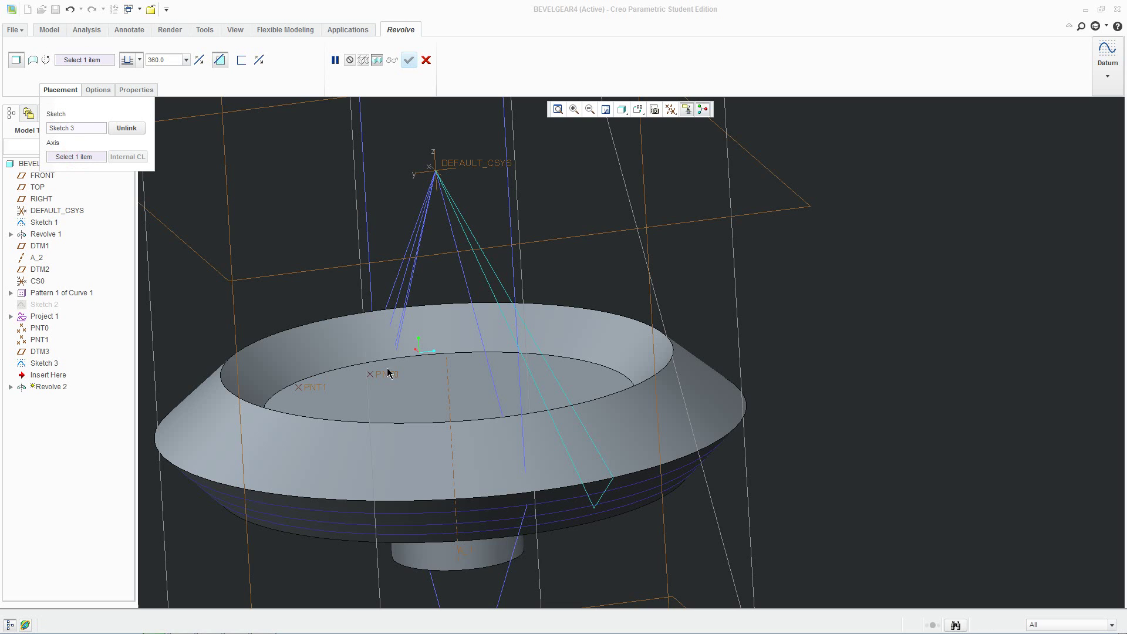
{"action": "left_click", "coordinate": [448, 412]}
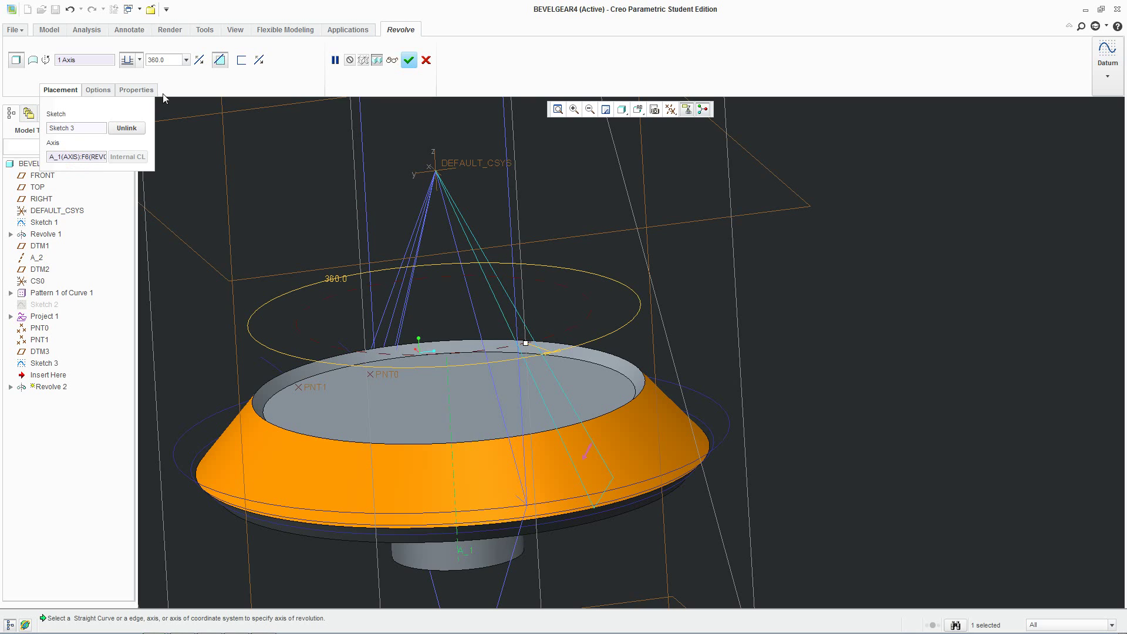
{"action": "left_click", "coordinate": [159, 59]}
{"action": "type", "text": "36"}
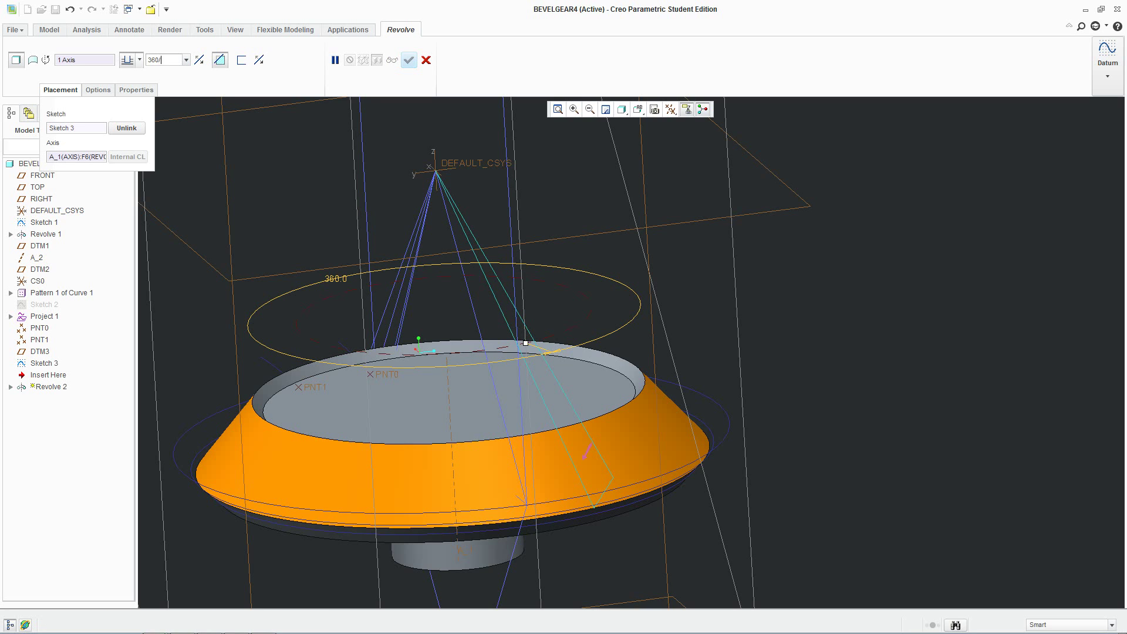
{"action": "key", "text": "Return"}
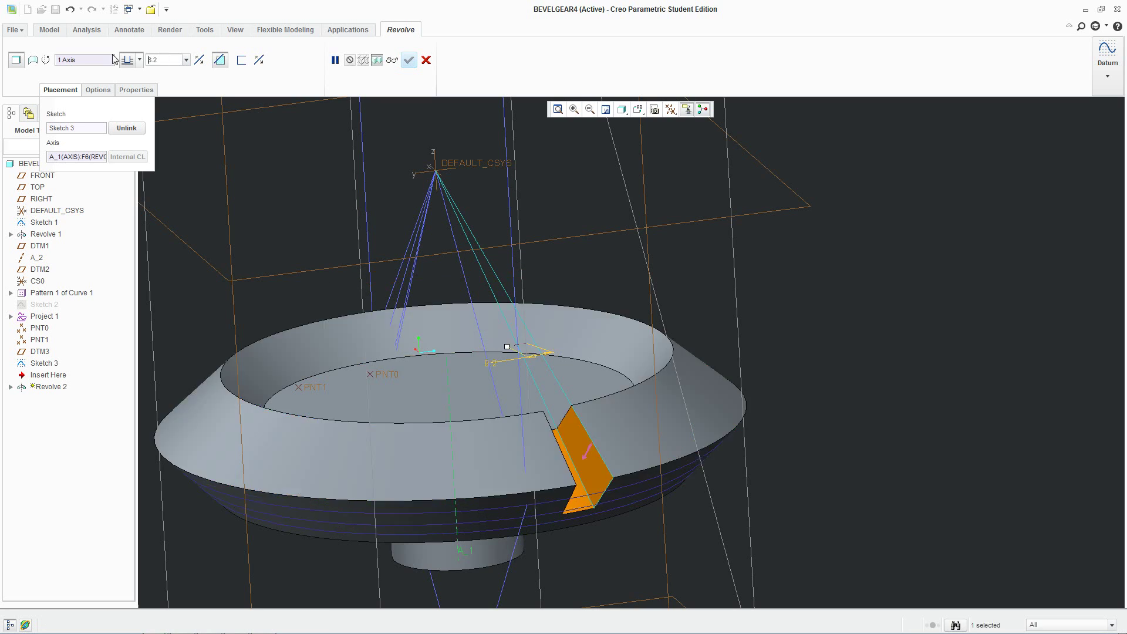
{"action": "left_click", "coordinate": [410, 61]}
{"action": "middle_click_drag", "start_coordinate": [844, 459], "coordinate": [803, 258]}
{"action": "middle_click_drag", "start_coordinate": [809, 196], "coordinate": [855, 209]}
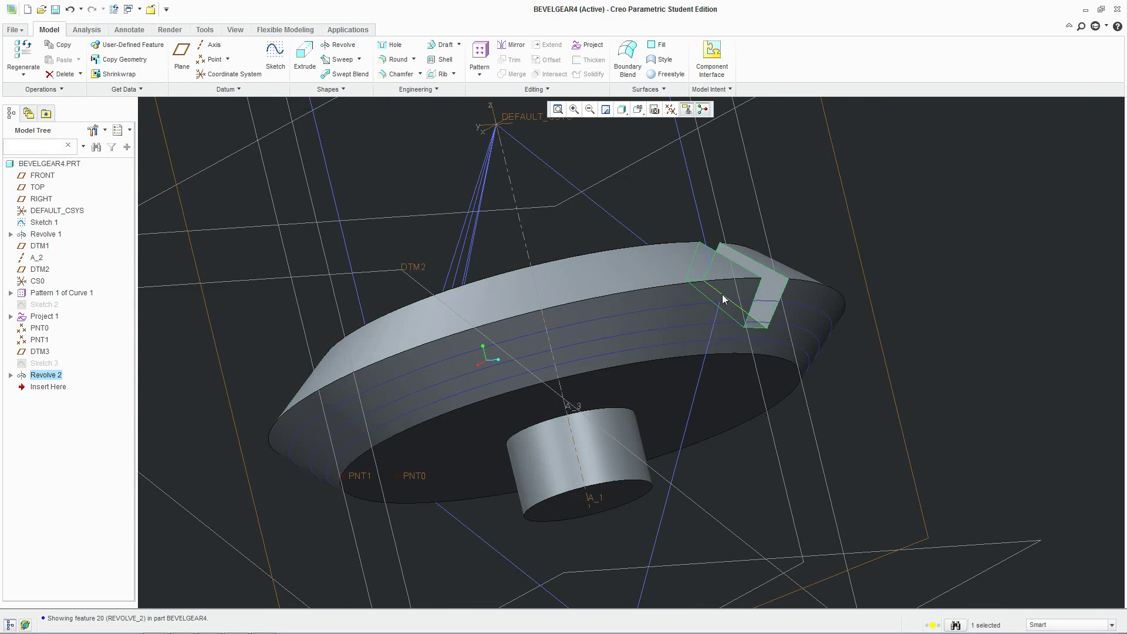
{"action": "left_click", "coordinate": [41, 317]}
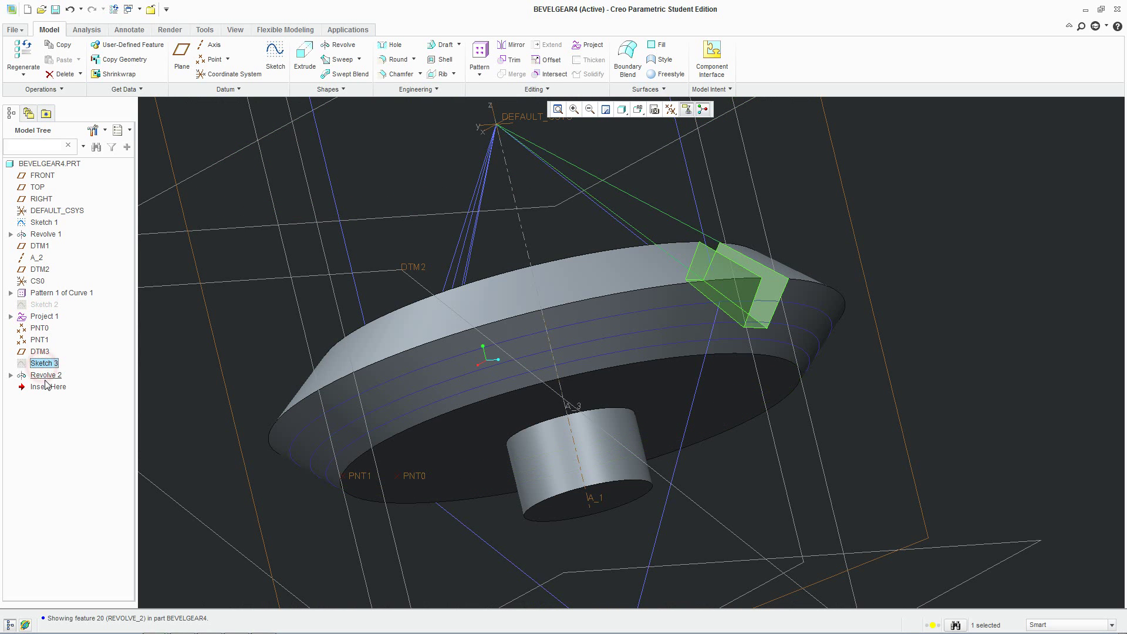
{"action": "left_click", "coordinate": [399, 204]}
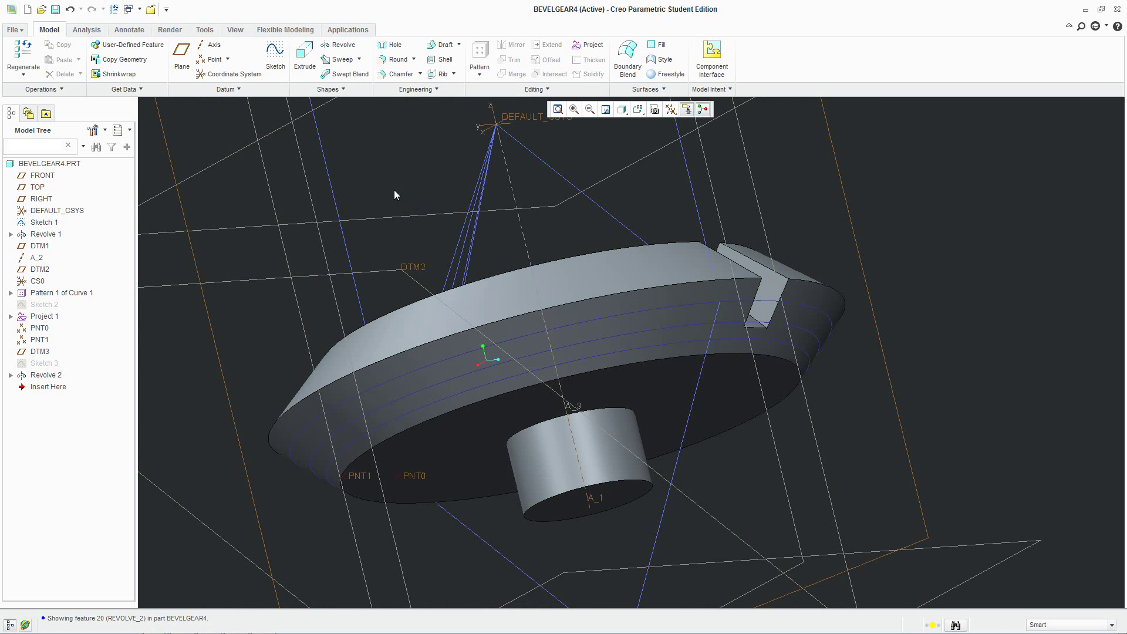
{"action": "left_click", "coordinate": [916, 407]}
{"action": "middle_click_drag", "start_coordinate": [394, 195], "coordinate": [875, 396]}
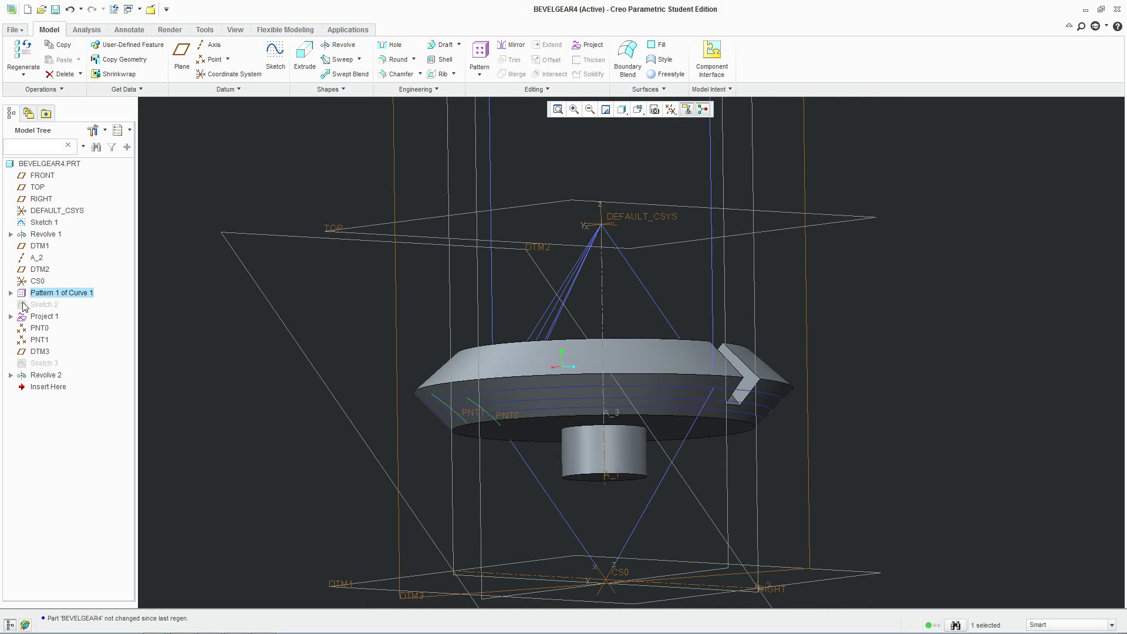
{"action": "left_click", "coordinate": [46, 374]}
{"action": "scroll", "coordinate": [650, 459], "scroll_direction": "down", "scroll_amount": 2}
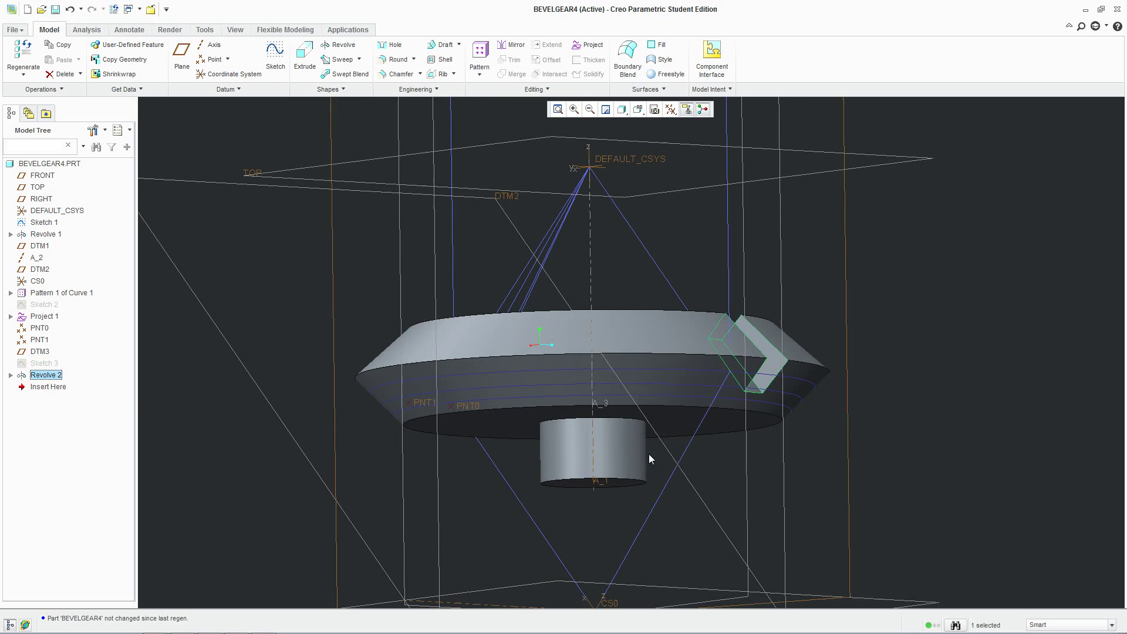
Reopen Sketch 3 under Revolve 2 for redefinition and view the sketch plane straight on
{"action": "left_click", "coordinate": [11, 374]}
{"action": "right_click", "coordinate": [47, 386]}
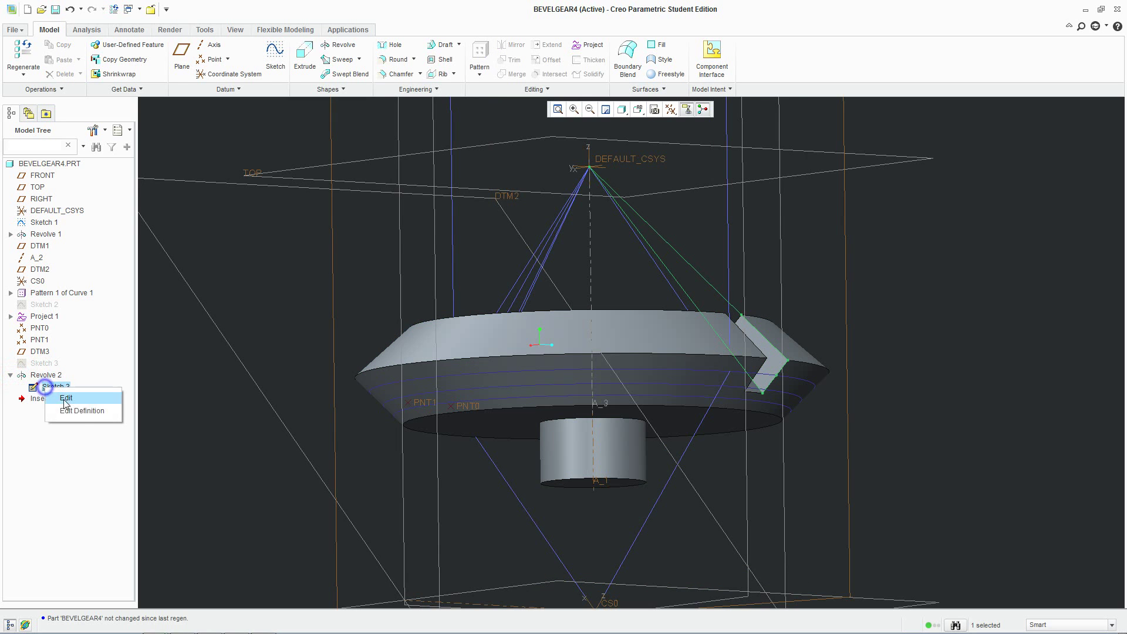
{"action": "left_click", "coordinate": [95, 411]}
{"action": "mouse_move", "coordinate": [747, 422]}
{"action": "middle_mouse_down"}
{"action": "mouse_move", "coordinate": [837, 390]}
{"action": "mouse_move", "coordinate": [879, 408]}
{"action": "mouse_move", "coordinate": [485, 448]}
{"action": "mouse_move", "coordinate": [399, 424]}
{"action": "middle_mouse_up"}
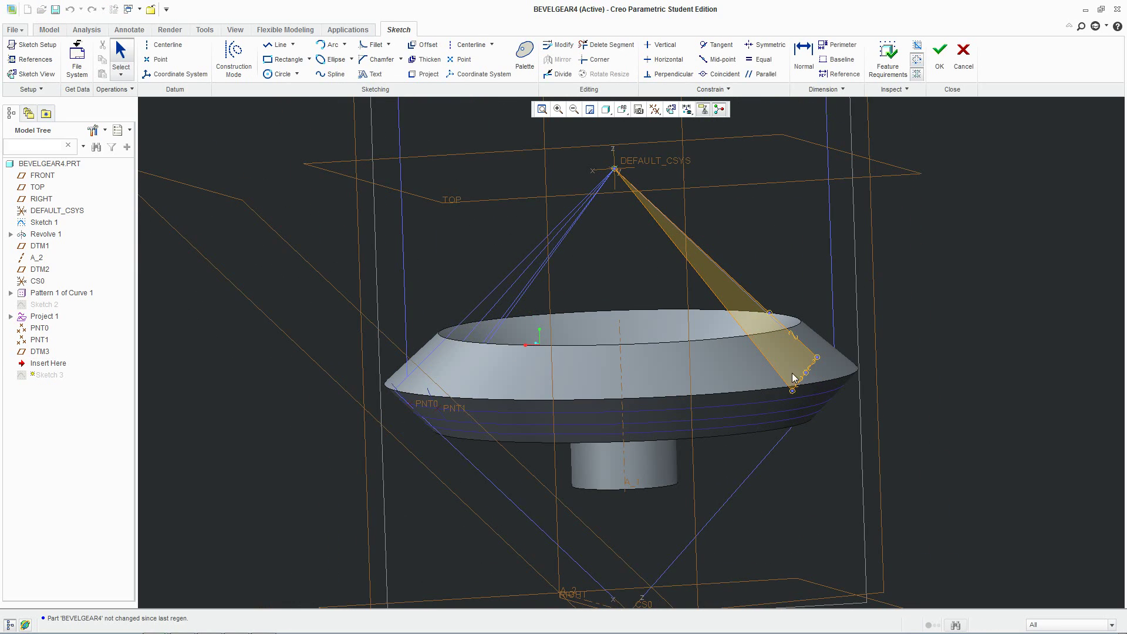
{"action": "mouse_move", "coordinate": [798, 371]}
{"action": "middle_mouse_down"}
{"action": "mouse_move", "coordinate": [699, 365]}
{"action": "mouse_move", "coordinate": [765, 366]}
{"action": "mouse_move", "coordinate": [702, 324]}
{"action": "middle_mouse_up"}
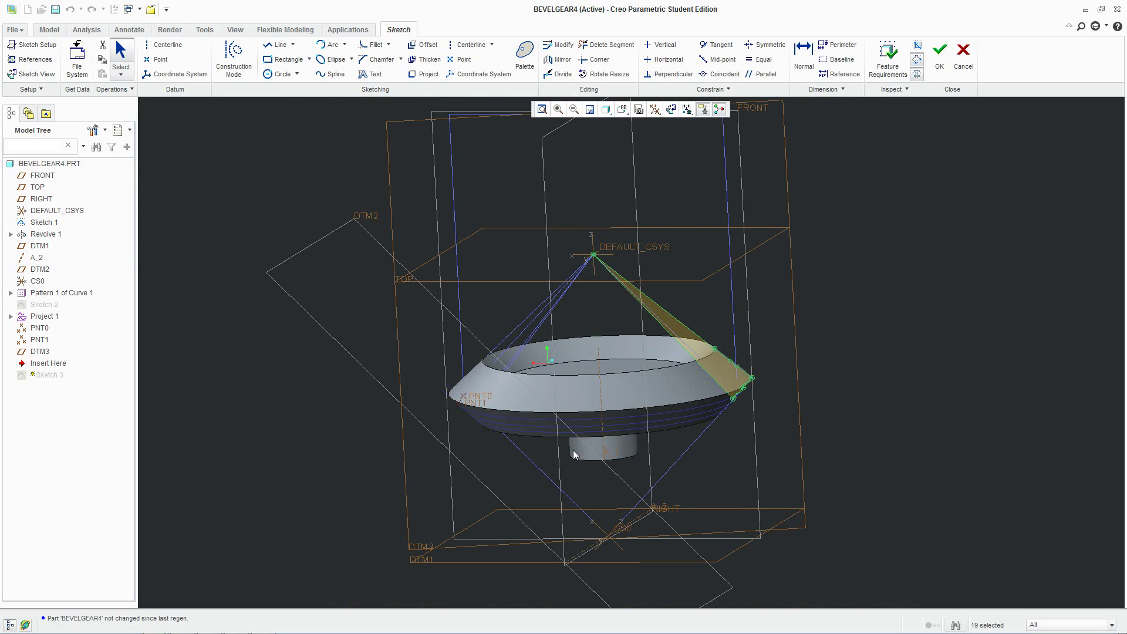
{"action": "left_click", "coordinate": [670, 112]}
{"action": "scroll", "coordinate": [599, 349], "scroll_direction": "down", "scroll_amount": 3}
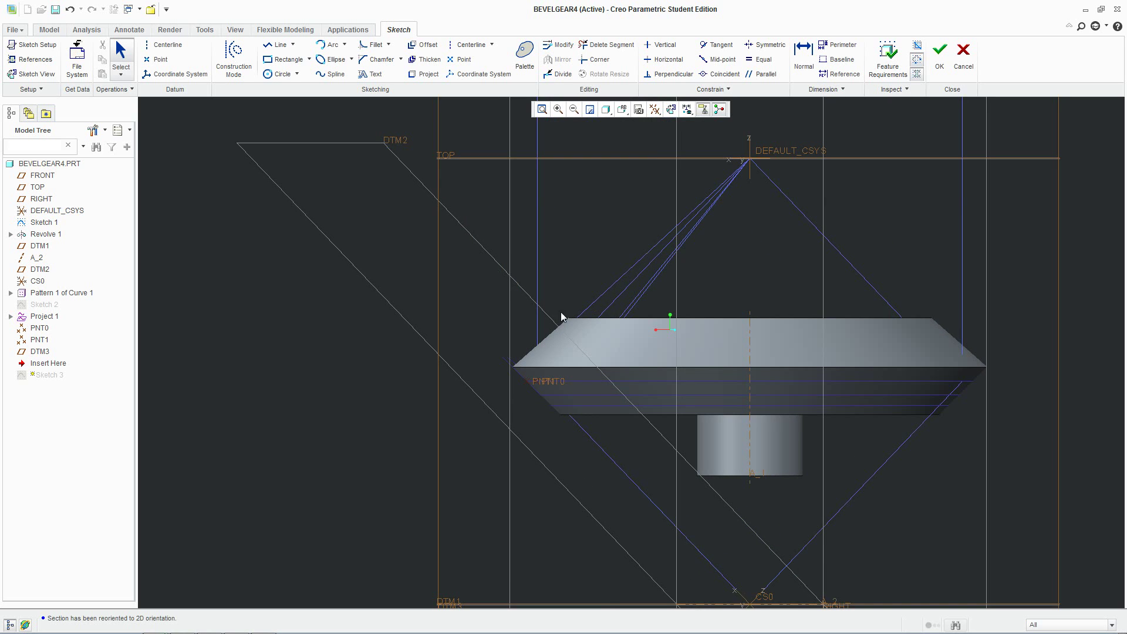
{"action": "scroll", "coordinate": [542, 343], "scroll_direction": "down", "scroll_amount": 2}
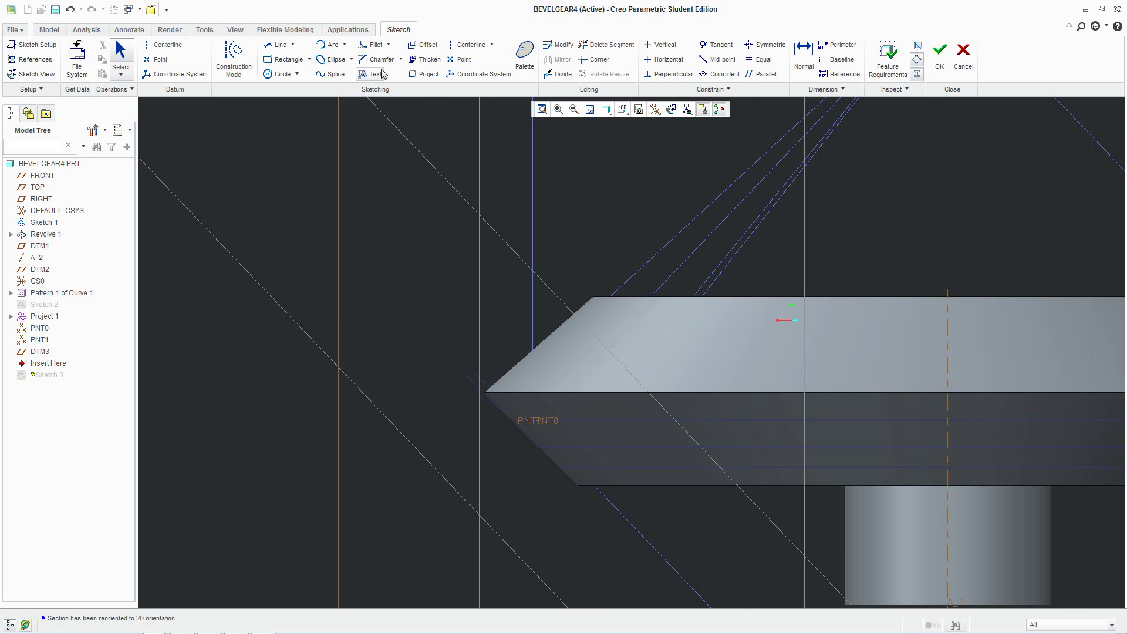
Project the upper and lower chamfer edges into Sketch 3
{"action": "left_click", "coordinate": [421, 75]}
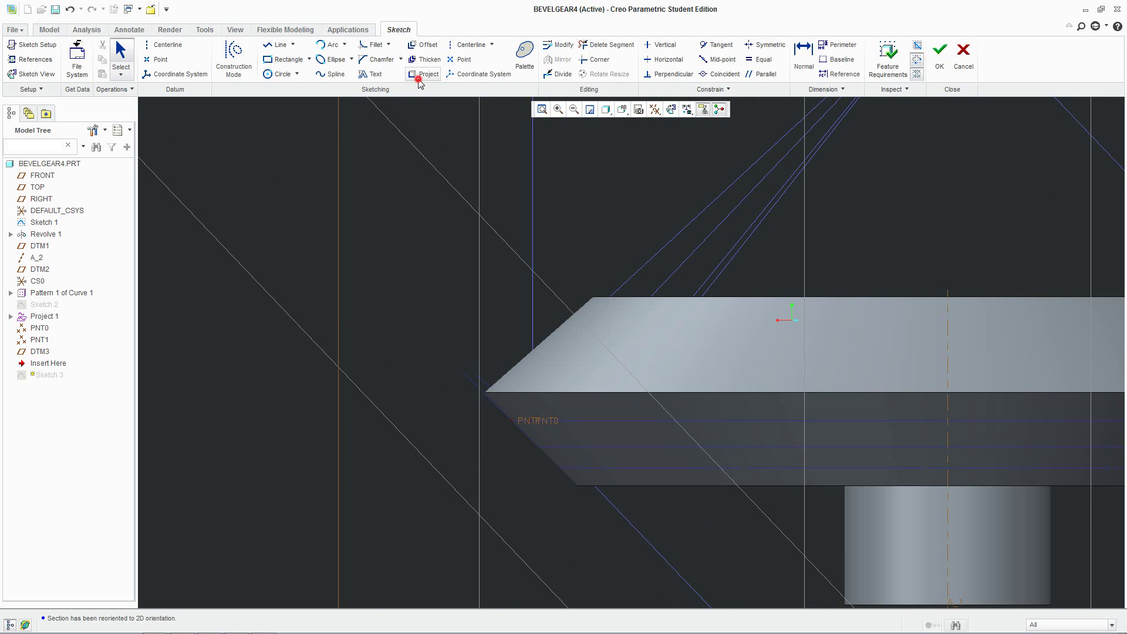
{"action": "left_click", "coordinate": [558, 325]}
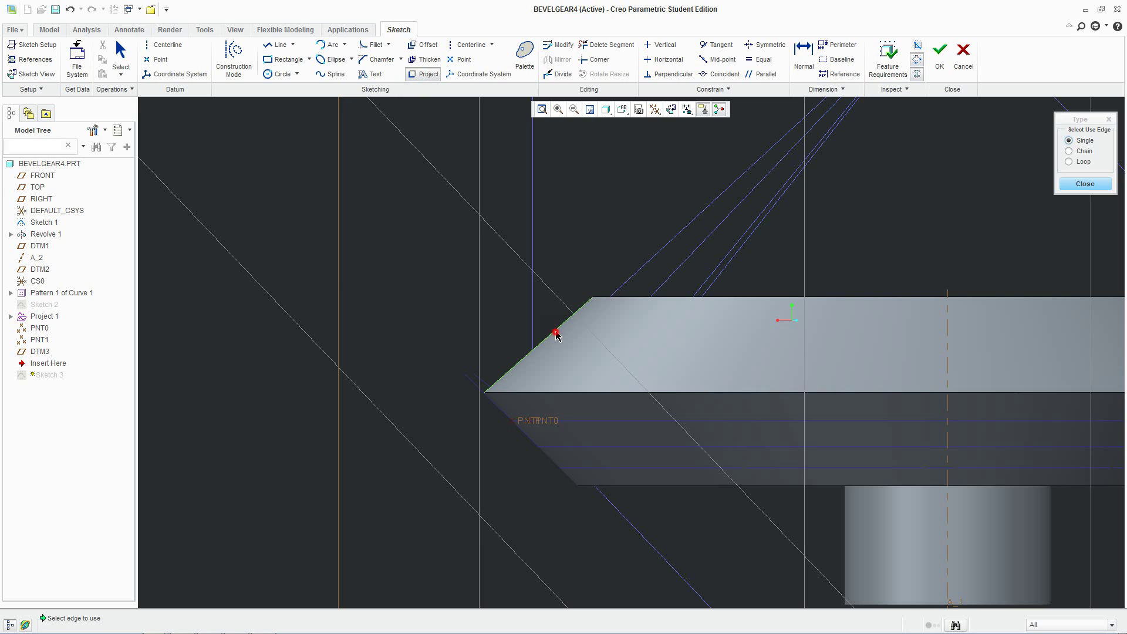
{"action": "left_click", "coordinate": [530, 441]}
{"action": "scroll", "coordinate": [541, 455], "scroll_direction": "up", "scroll_amount": 2}
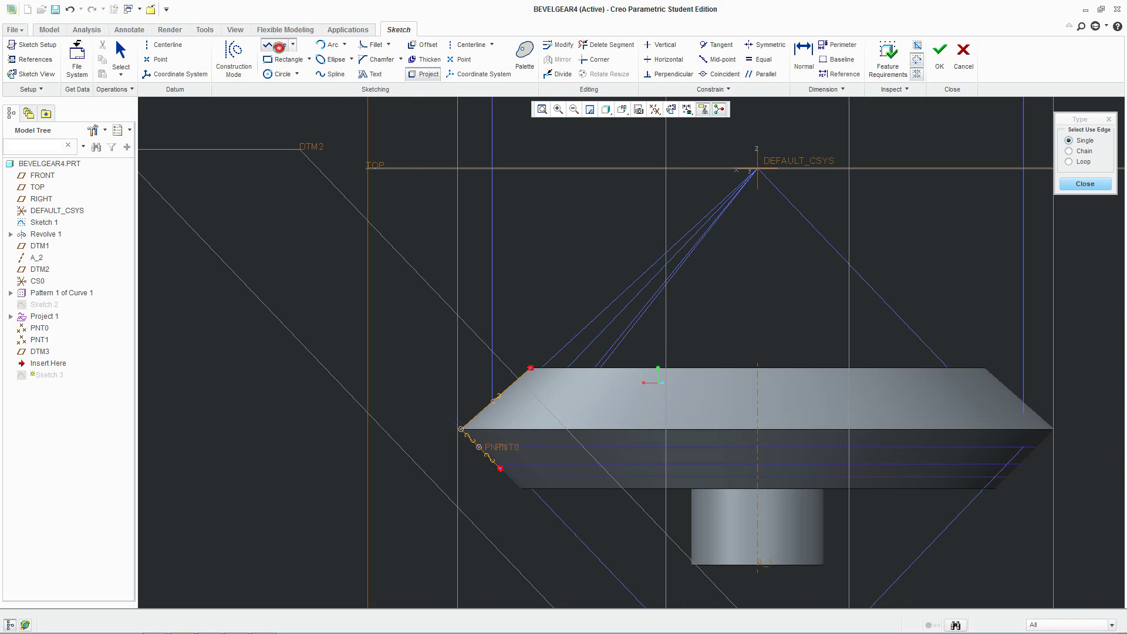
Draw a line from the chamfer corner to the coordinate-system origin
{"action": "left_click", "coordinate": [276, 45]}
{"action": "left_click", "coordinate": [531, 368]}
{"action": "left_click", "coordinate": [770, 165]}
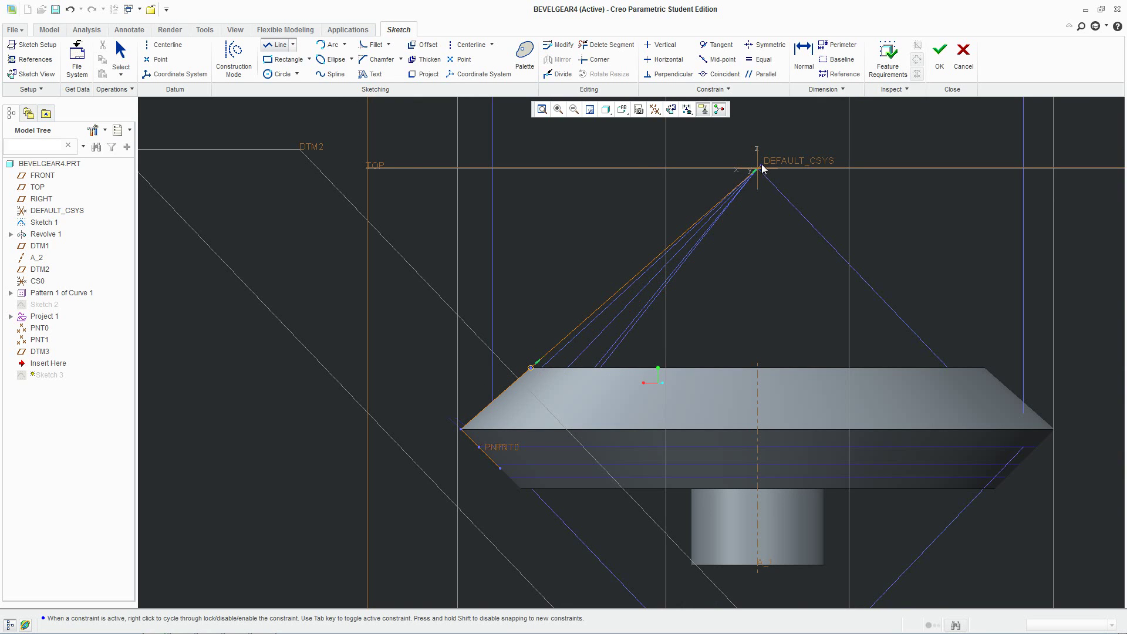
{"action": "middle_click", "coordinate": [763, 169]}
{"action": "left_click", "coordinate": [501, 468]}
{"action": "scroll", "coordinate": [759, 167], "scroll_direction": "up", "scroll_amount": 2}
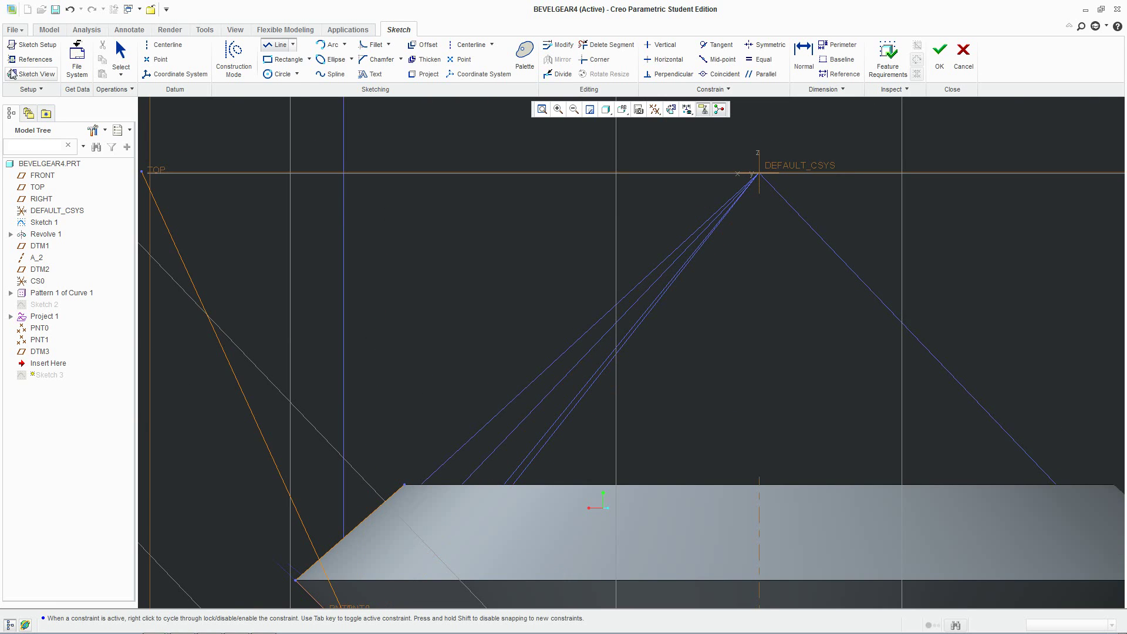
Check the sketch references, then draw a line from the upper chamfer corner to the origin
{"action": "left_click", "coordinate": [33, 45]}
{"action": "left_click", "coordinate": [1097, 239]}
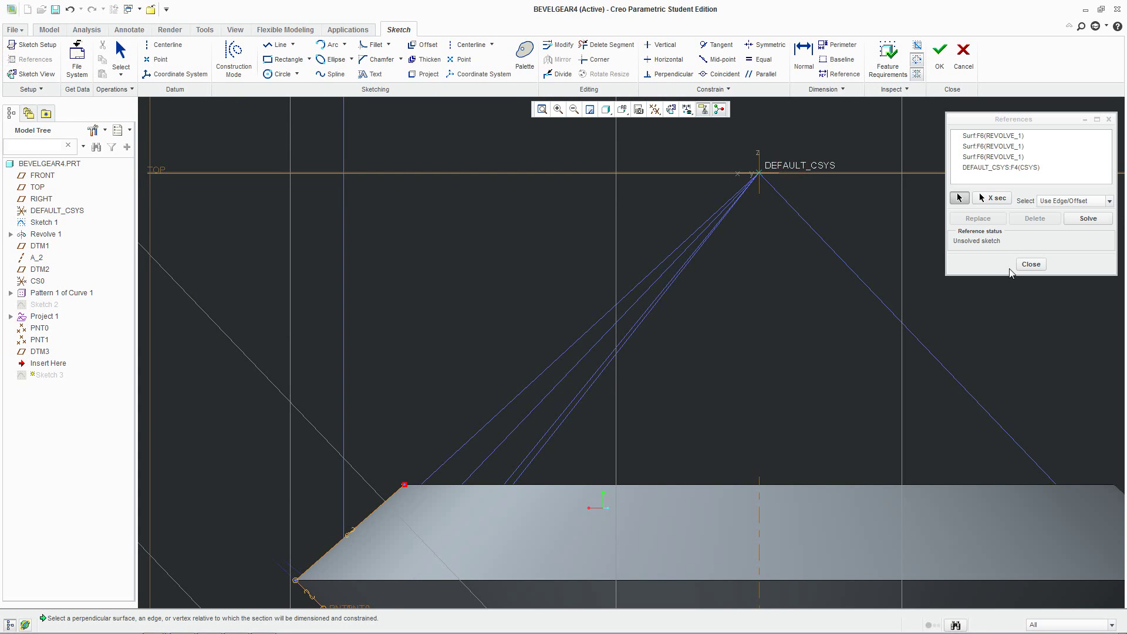
{"action": "left_click", "coordinate": [1030, 264]}
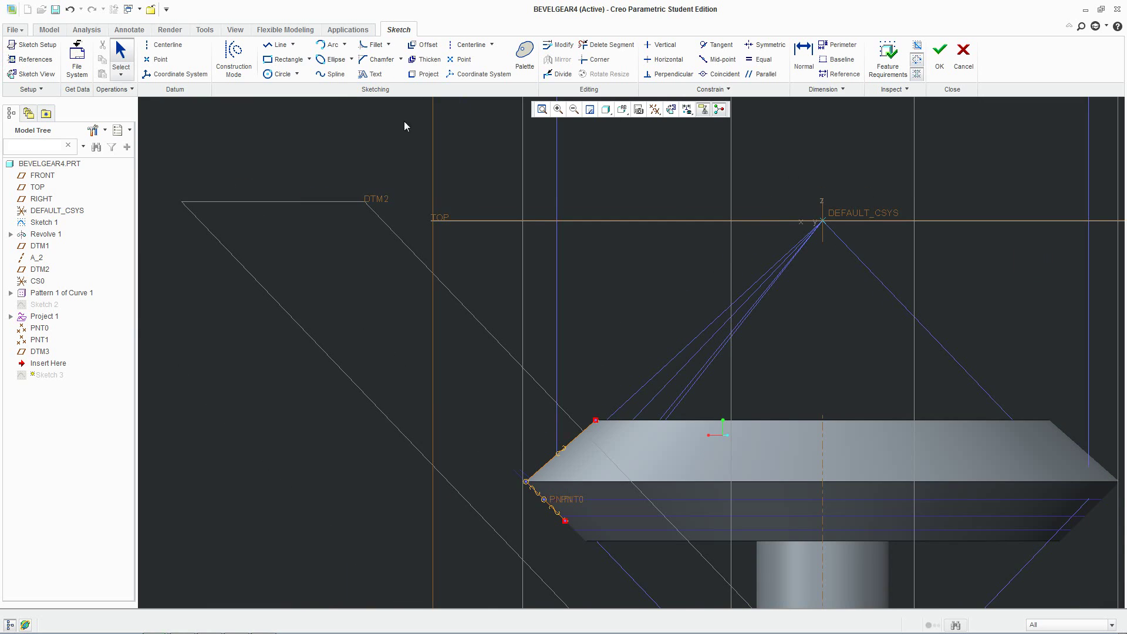
{"action": "left_click", "coordinate": [277, 45]}
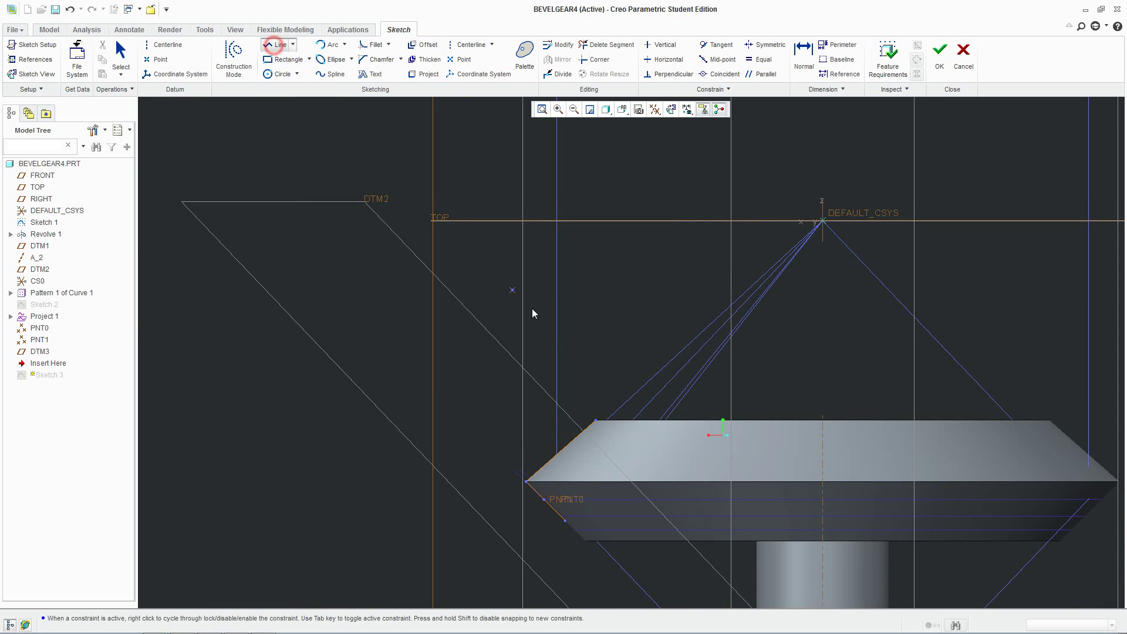
{"action": "left_click", "coordinate": [595, 422]}
{"action": "left_click", "coordinate": [822, 222]}
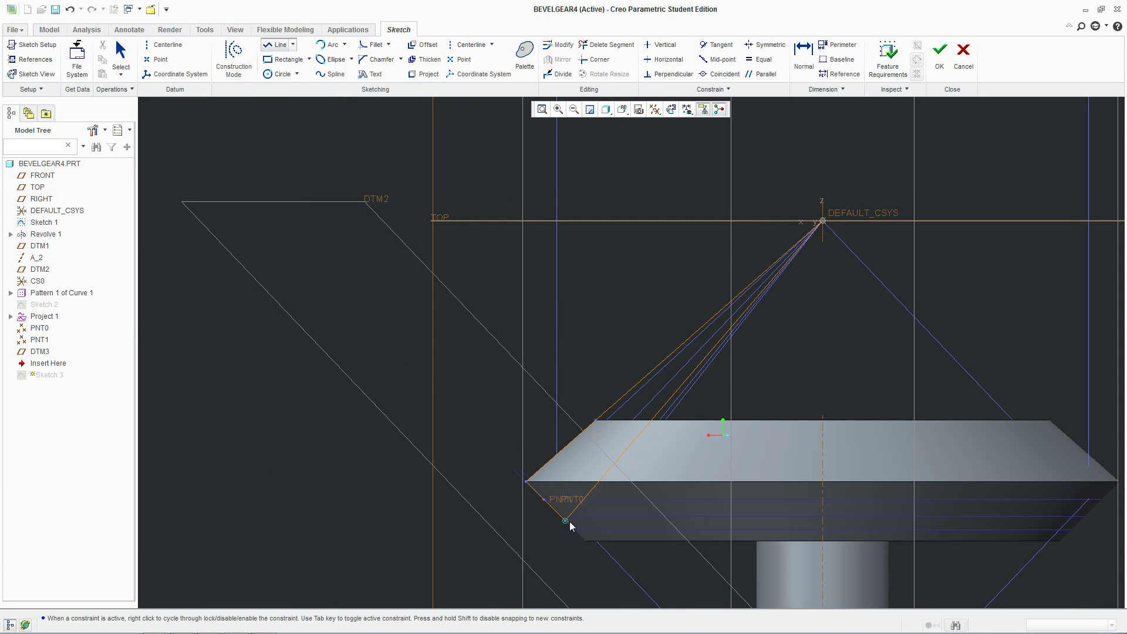
Finish the edited sketch and flip the Revolve 2 cut to the other side of its sketch plane
{"action": "left_click", "coordinate": [939, 52]}
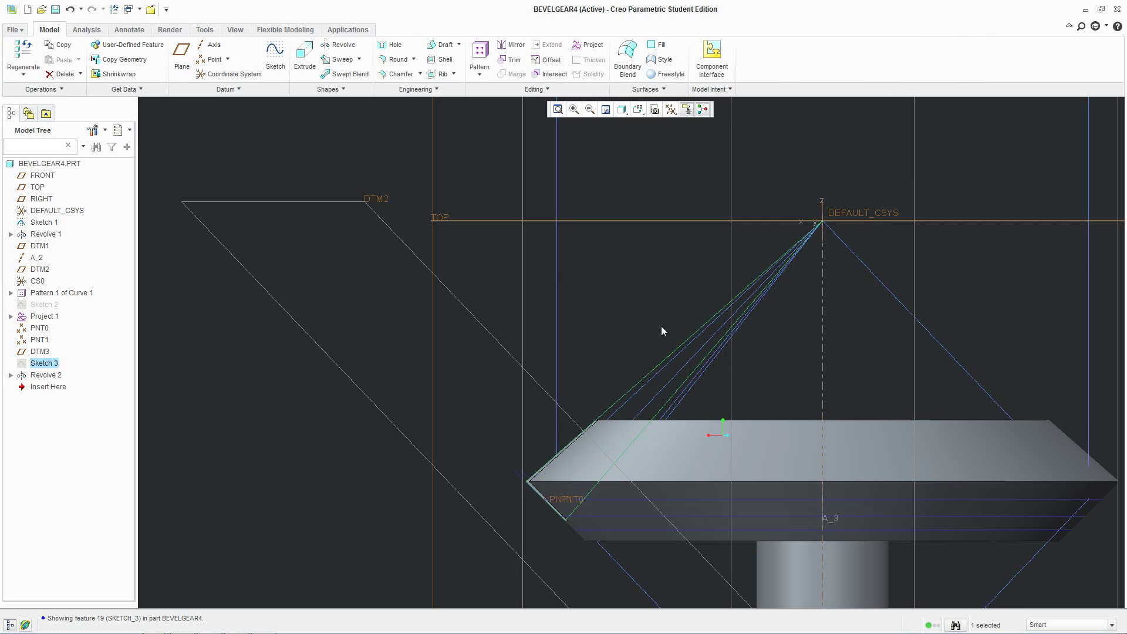
{"action": "mouse_move", "coordinate": [609, 345]}
{"action": "middle_mouse_down"}
{"action": "mouse_move", "coordinate": [572, 365]}
{"action": "mouse_move", "coordinate": [624, 367]}
{"action": "mouse_move", "coordinate": [735, 249]}
{"action": "middle_mouse_up"}
{"action": "scroll", "coordinate": [681, 333], "scroll_direction": "down", "scroll_amount": 5}
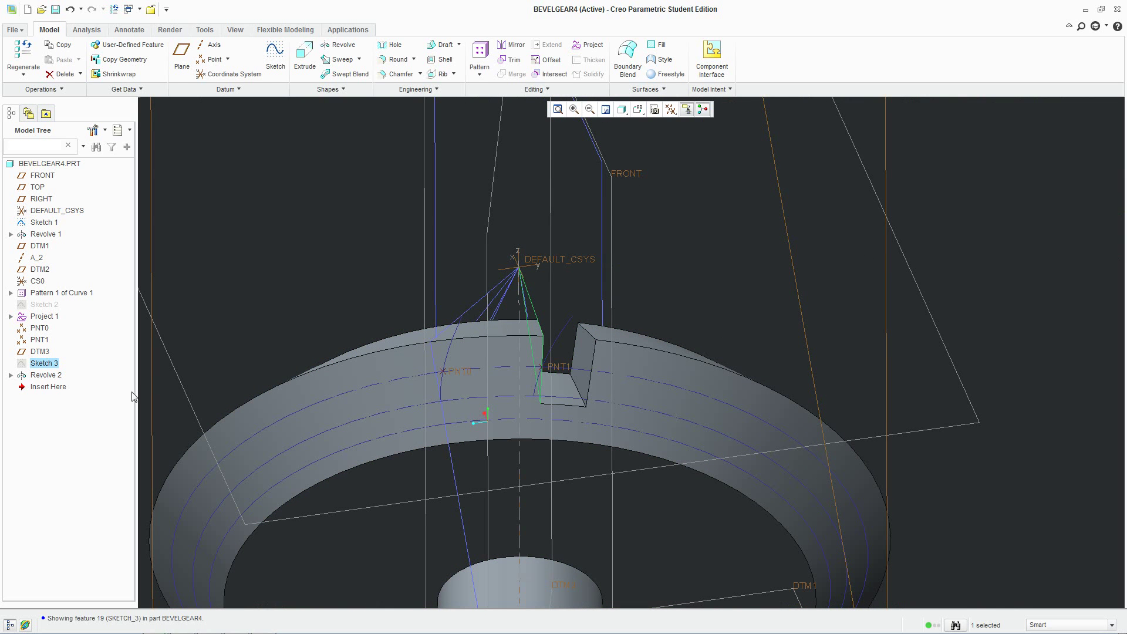
{"action": "right_click", "coordinate": [37, 378]}
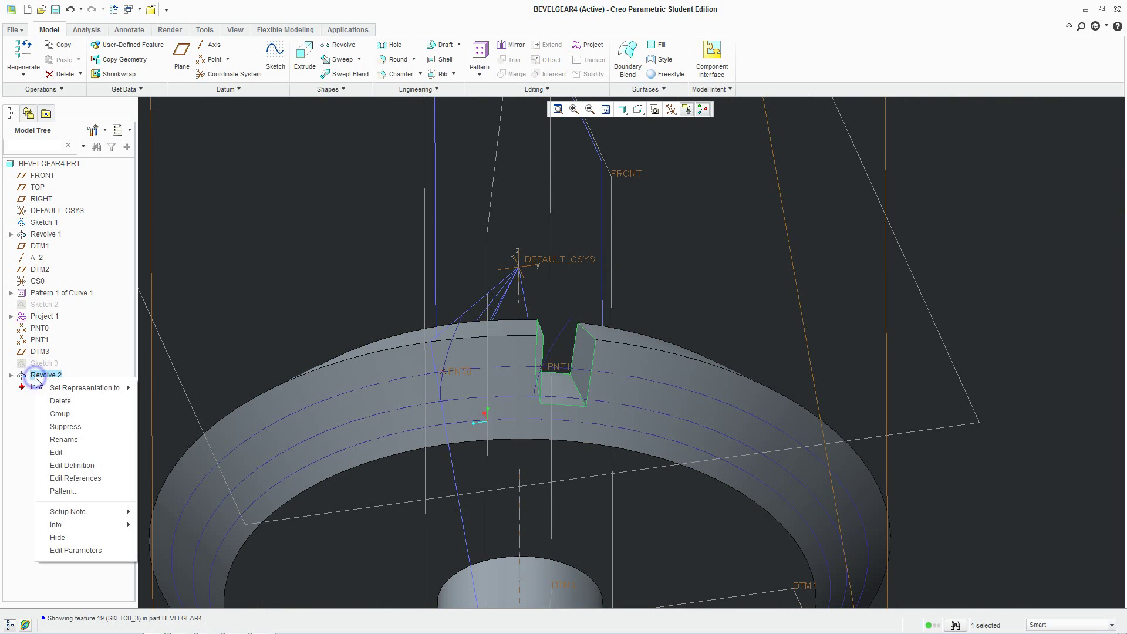
{"action": "left_click", "coordinate": [81, 465]}
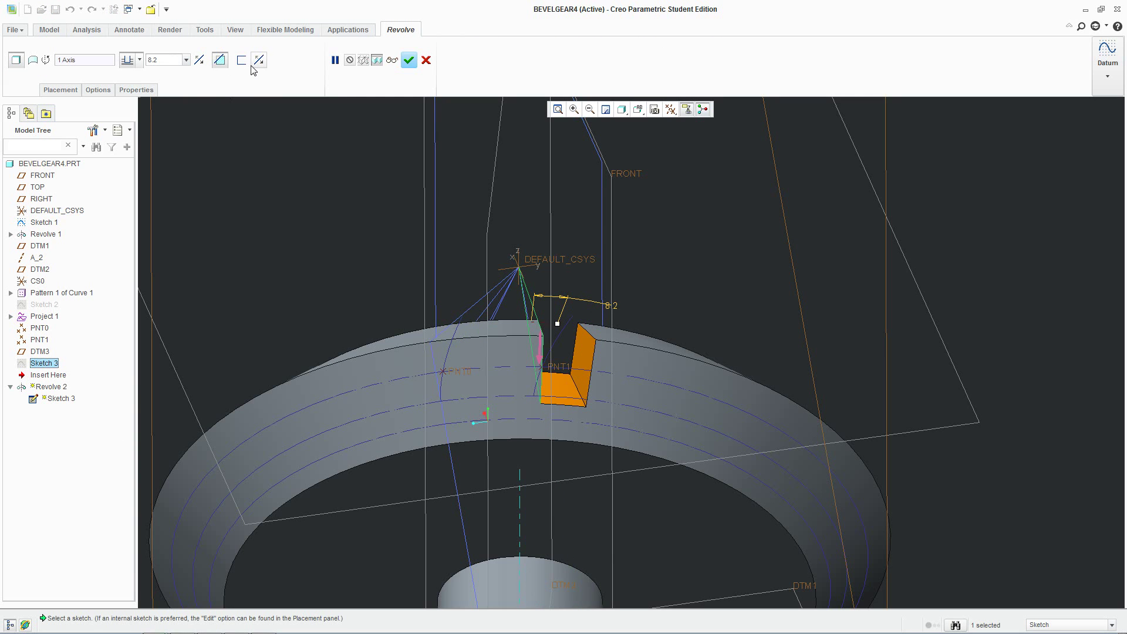
{"action": "left_click", "coordinate": [199, 61]}
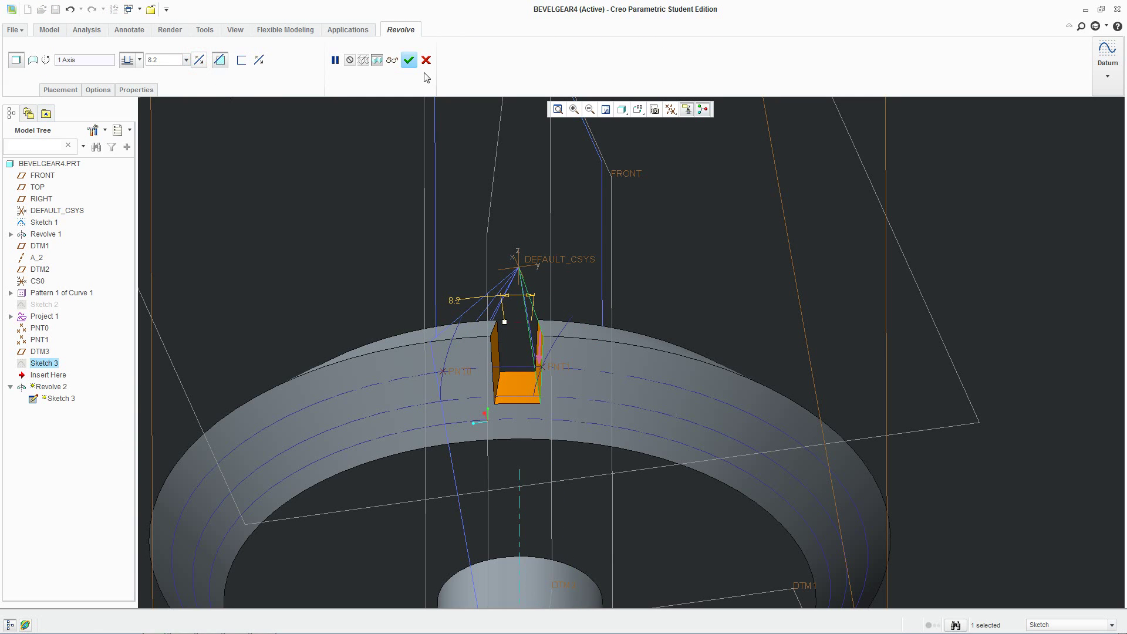
{"action": "left_click", "coordinate": [409, 60]}
Select datum point PNT0 beside the tooth gap
{"action": "middle_click_drag", "start_coordinate": [739, 283], "coordinate": [590, 238]}
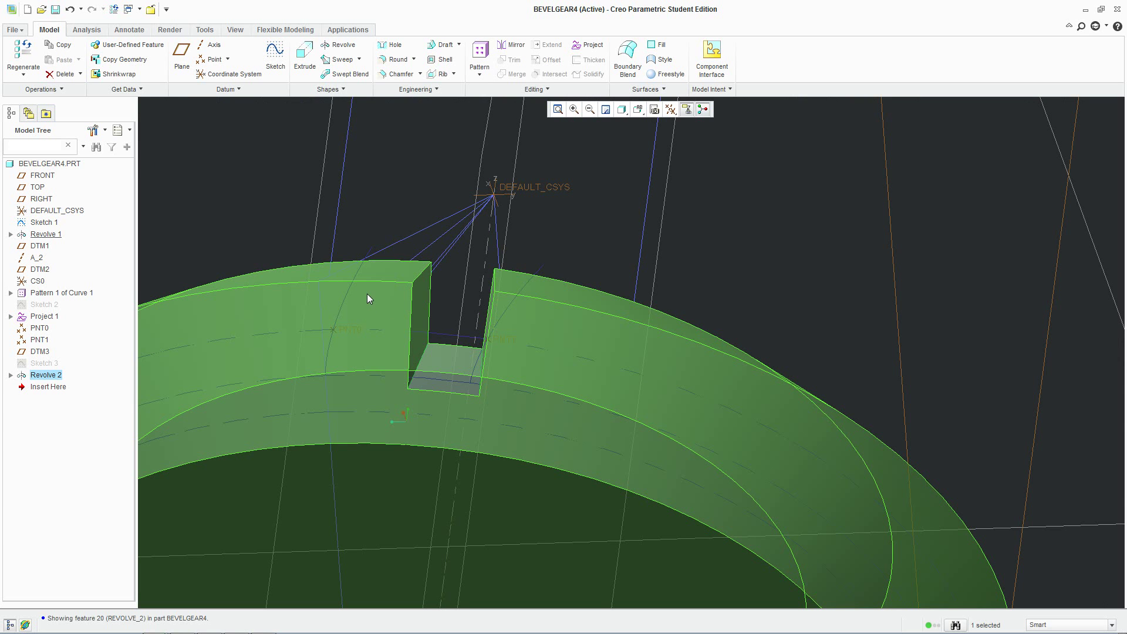
{"action": "middle_click_drag", "start_coordinate": [369, 298], "coordinate": [409, 334]}
{"action": "scroll", "coordinate": [475, 281], "scroll_direction": "down", "scroll_amount": 5}
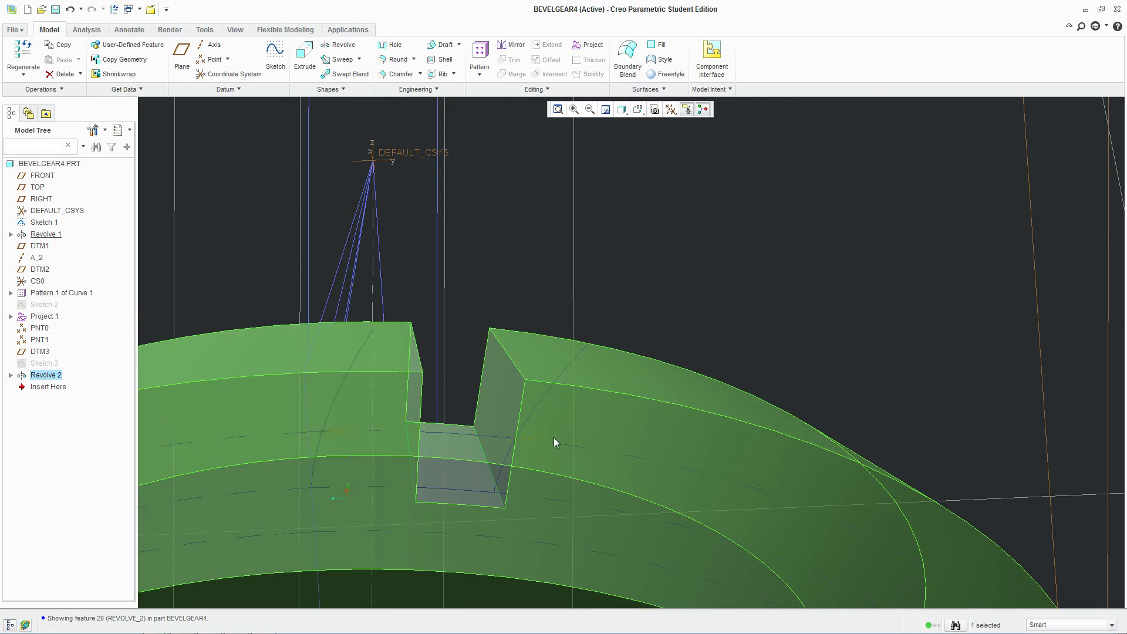
{"action": "left_click", "coordinate": [341, 430]}
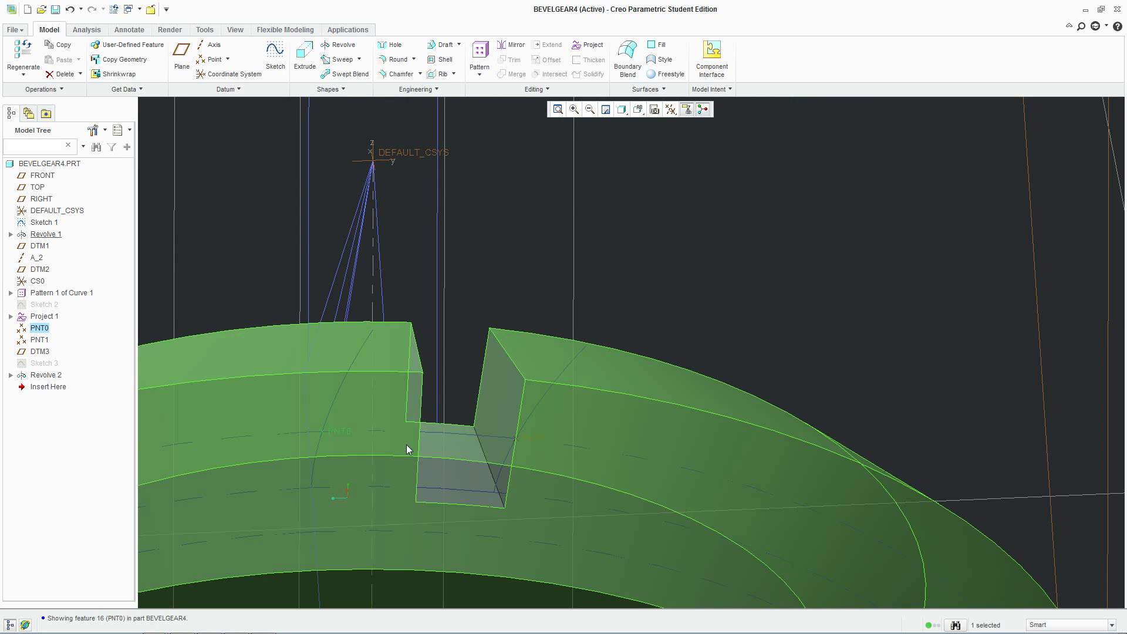
{"action": "scroll", "coordinate": [340, 440], "scroll_direction": "up", "scroll_amount": 3}
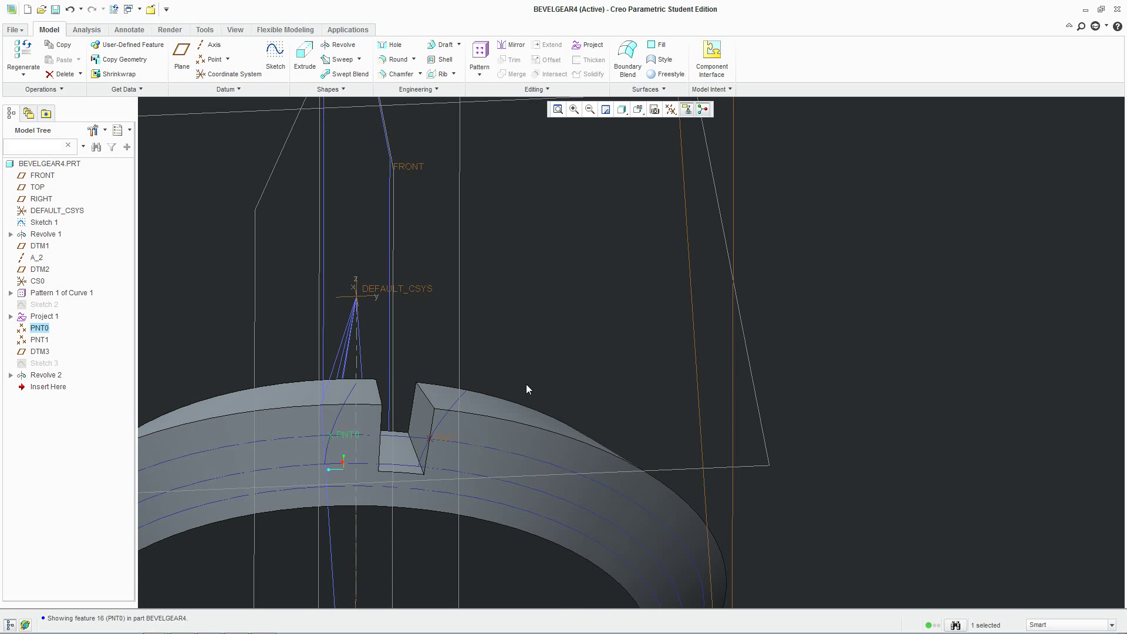
{"action": "middle_click_drag", "start_coordinate": [517, 382], "coordinate": [545, 335]}
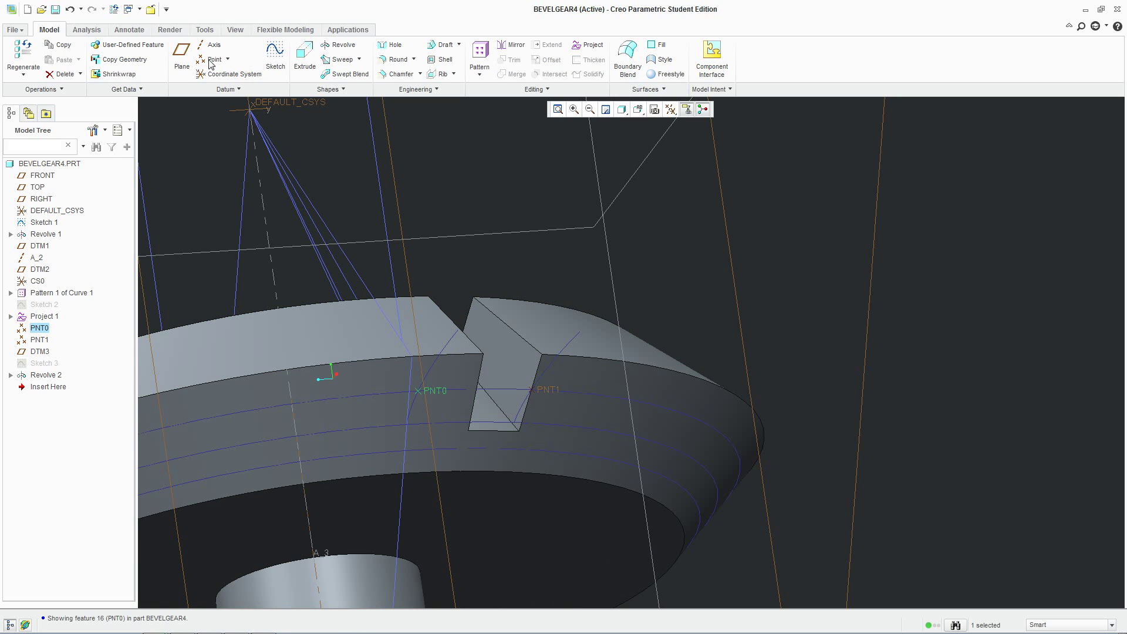
Start patterning PNT0 as an Axis pattern centred on A_1
{"action": "left_click", "coordinate": [479, 52]}
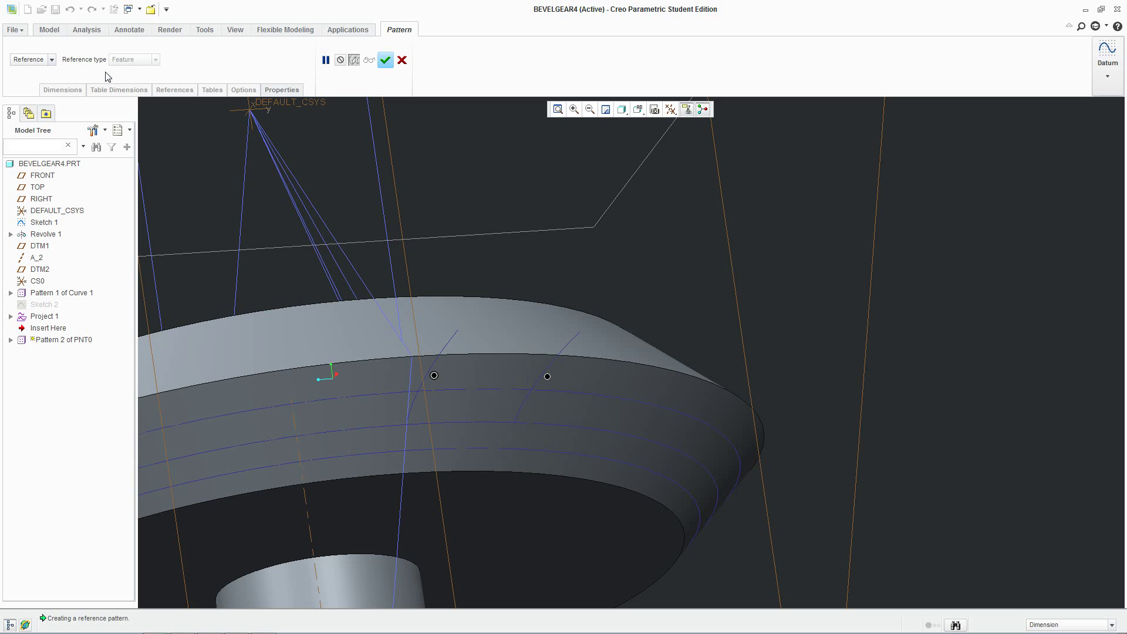
{"action": "left_click", "coordinate": [52, 59]}
{"action": "left_click", "coordinate": [27, 90]}
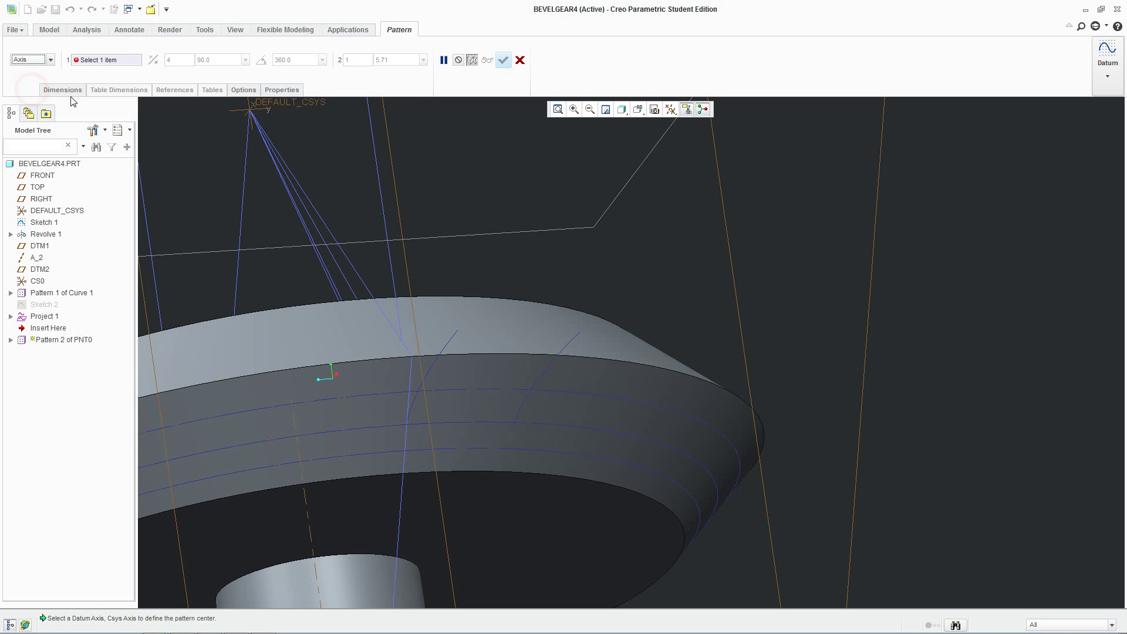
{"action": "scroll", "coordinate": [315, 535], "scroll_direction": "up", "scroll_amount": 1}
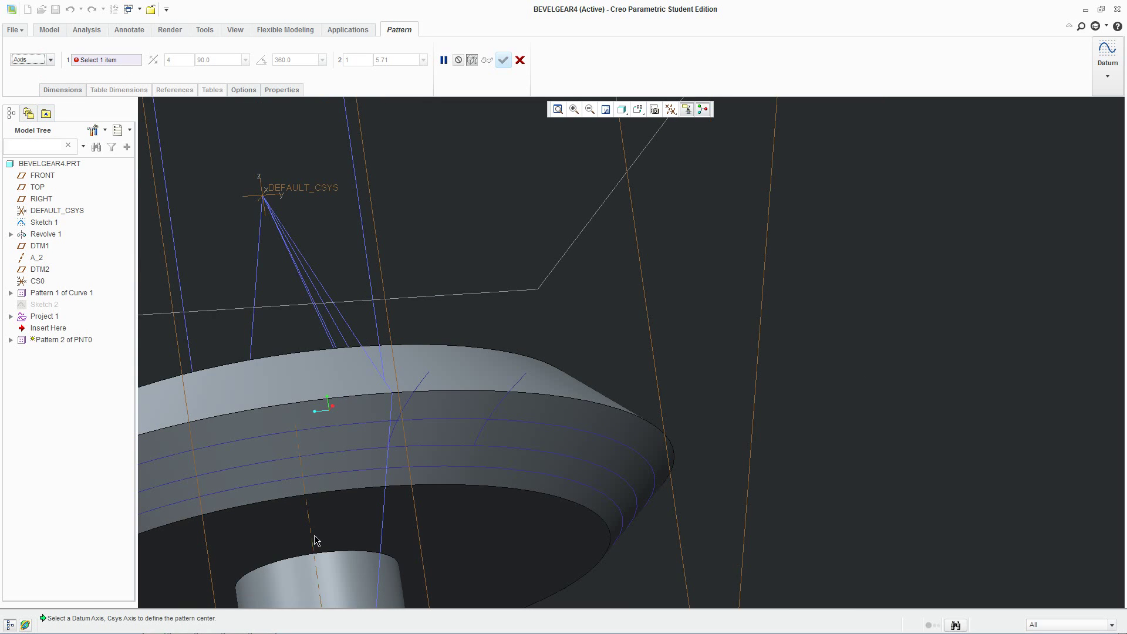
{"action": "left_click", "coordinate": [315, 531]}
{"action": "middle_click_drag", "start_coordinate": [317, 528], "coordinate": [499, 359]}
Keep 4 members, set the angular spacing to 4.1° after trying 360/44, and finish
{"action": "double_click", "coordinate": [177, 60]}
{"action": "double_click", "coordinate": [216, 60]}
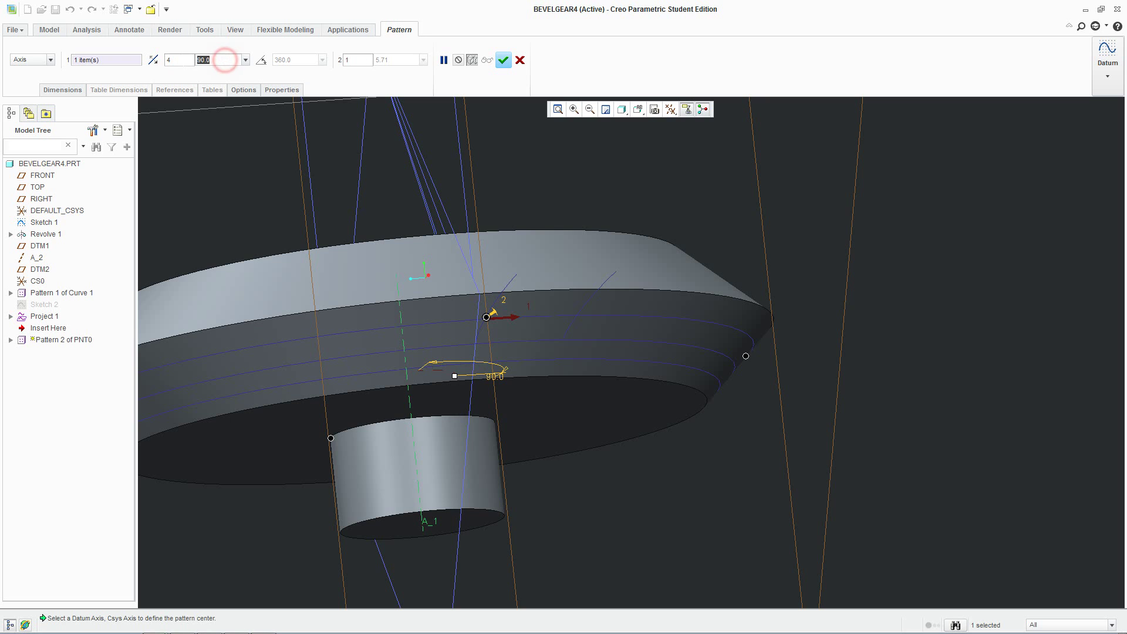
{"action": "scroll", "coordinate": [393, 205], "scroll_direction": "down", "scroll_amount": 1}
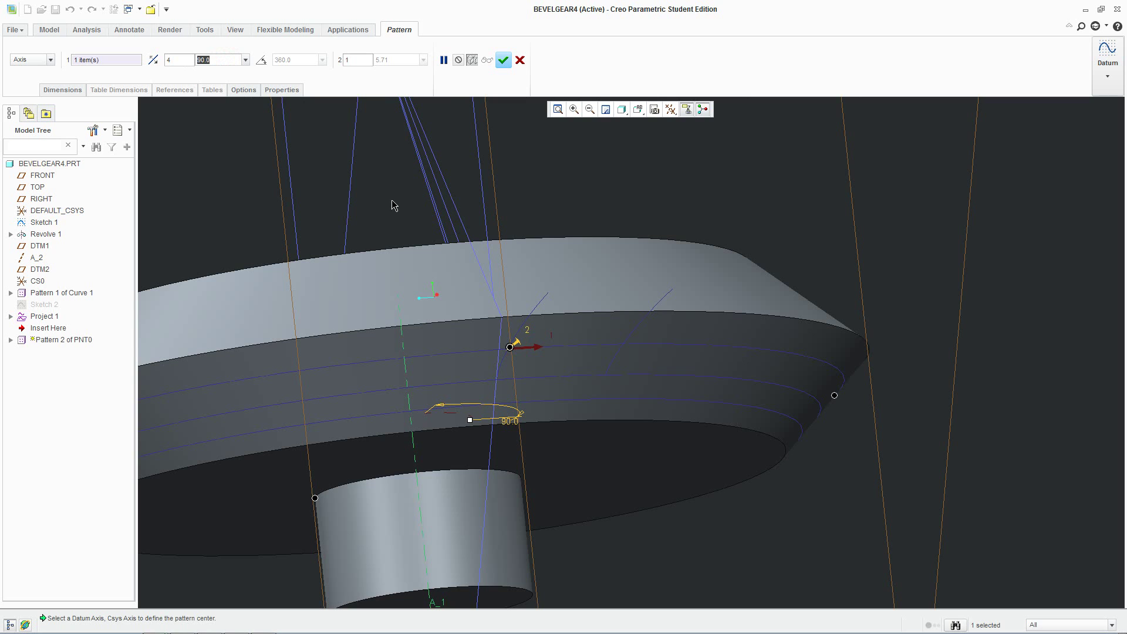
{"action": "type", "text": "360/"}
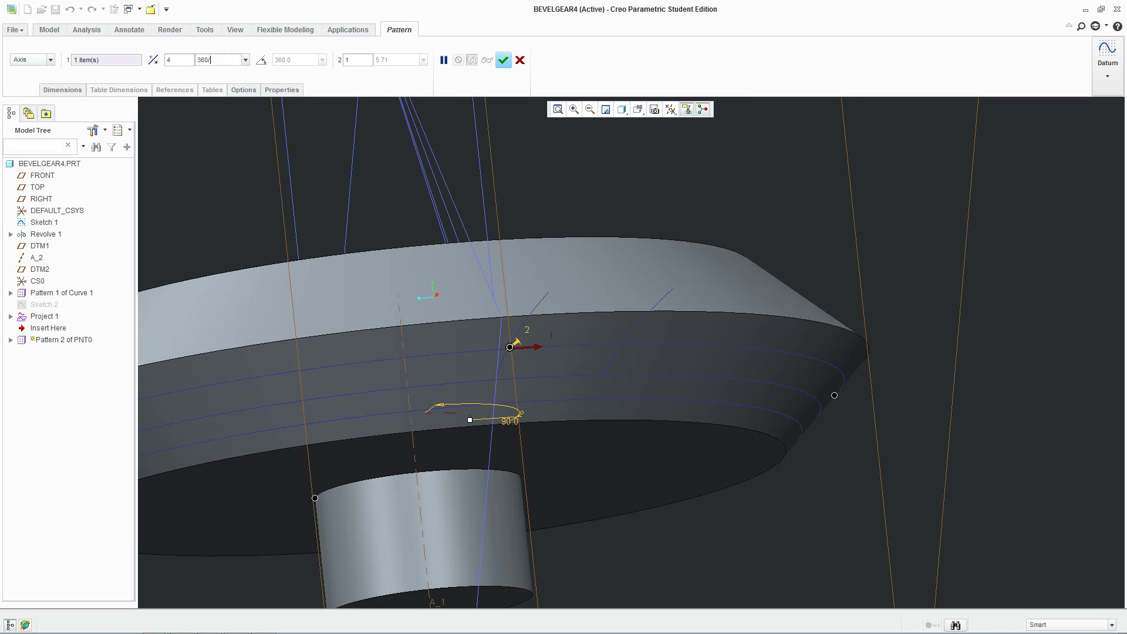
{"action": "type", "text": "44"}
{"action": "key", "text": "Return"}
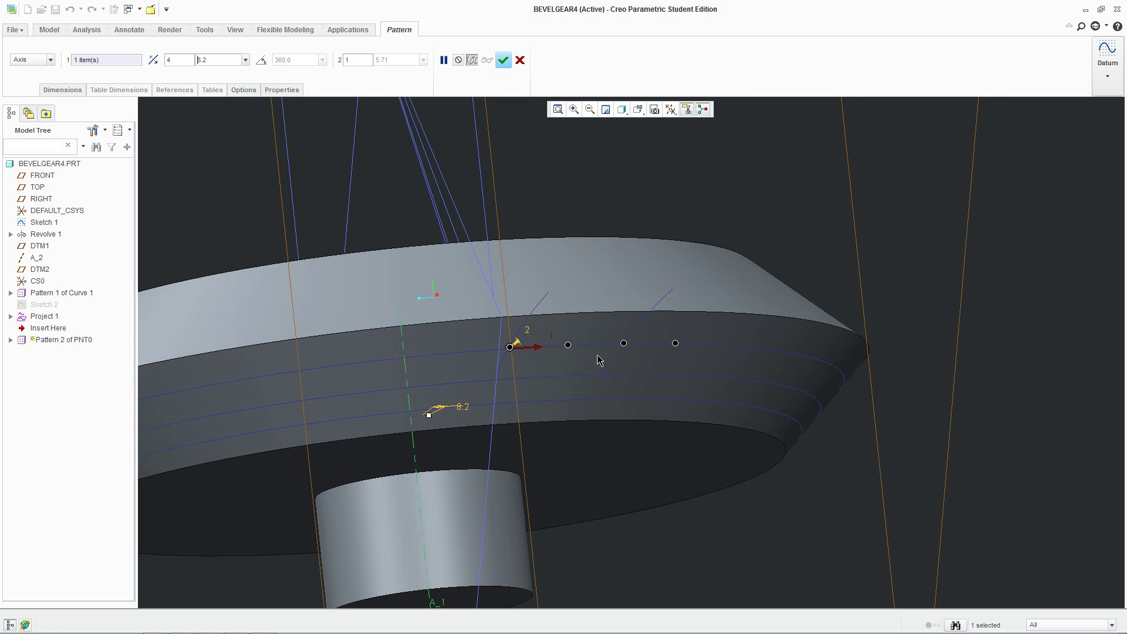
{"action": "scroll", "coordinate": [569, 345], "scroll_direction": "up", "scroll_amount": 4}
{"action": "scroll", "coordinate": [517, 338], "scroll_direction": "down", "scroll_amount": 5}
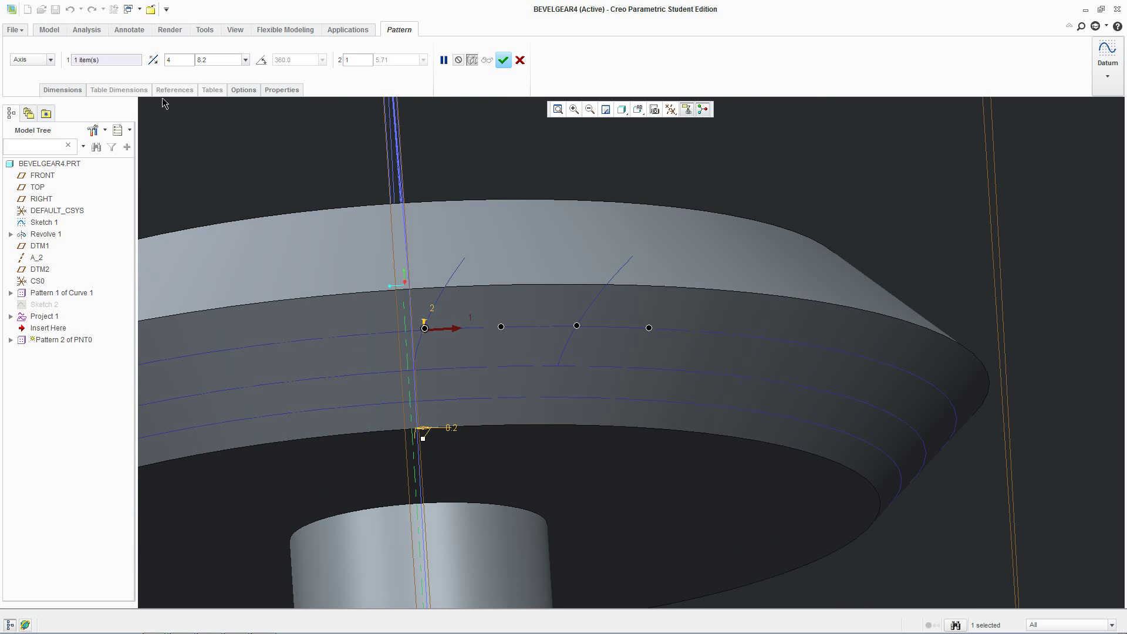
{"action": "double_click", "coordinate": [225, 60]}
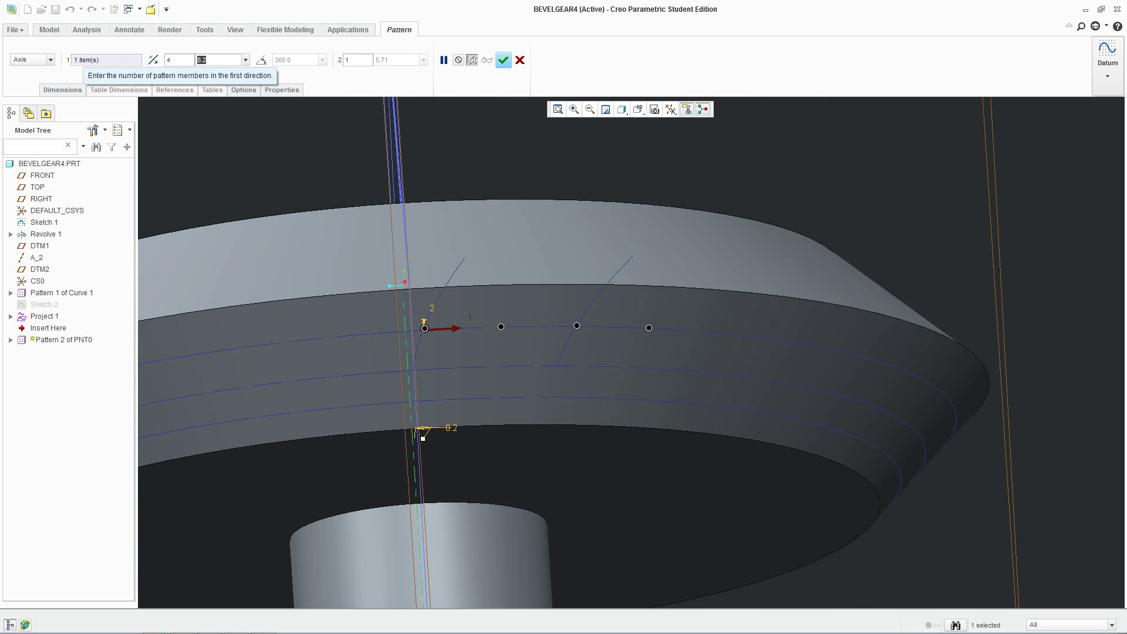
{"action": "type", "text": "4."}
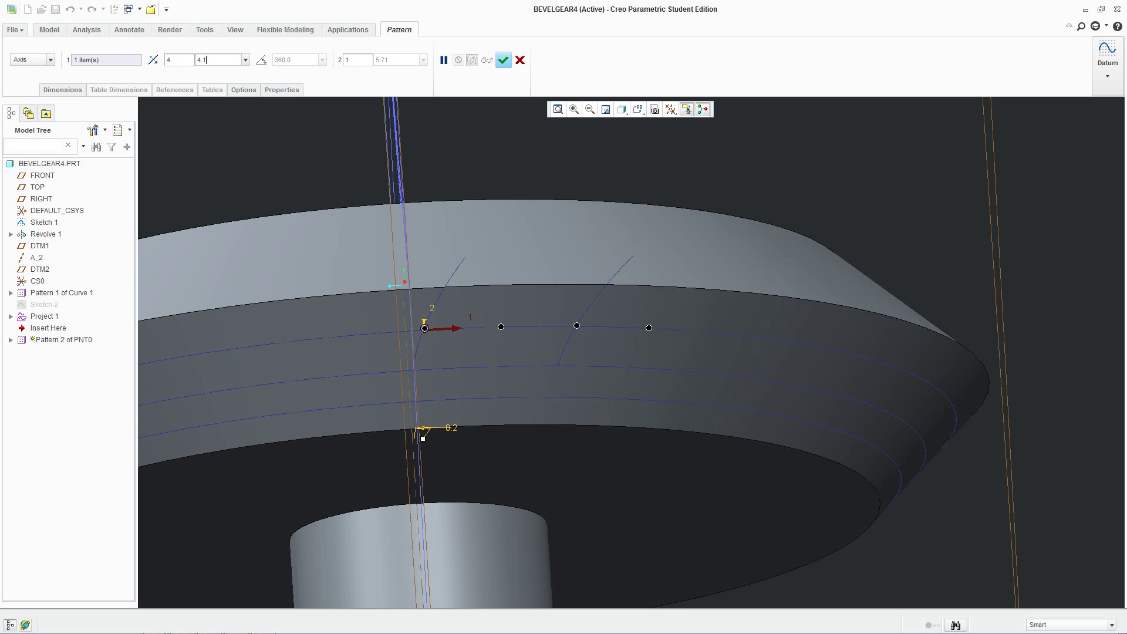
{"action": "type", "text": "1"}
{"action": "key", "text": "Return"}
{"action": "middle_click_drag", "start_coordinate": [416, 229], "coordinate": [409, 391]}
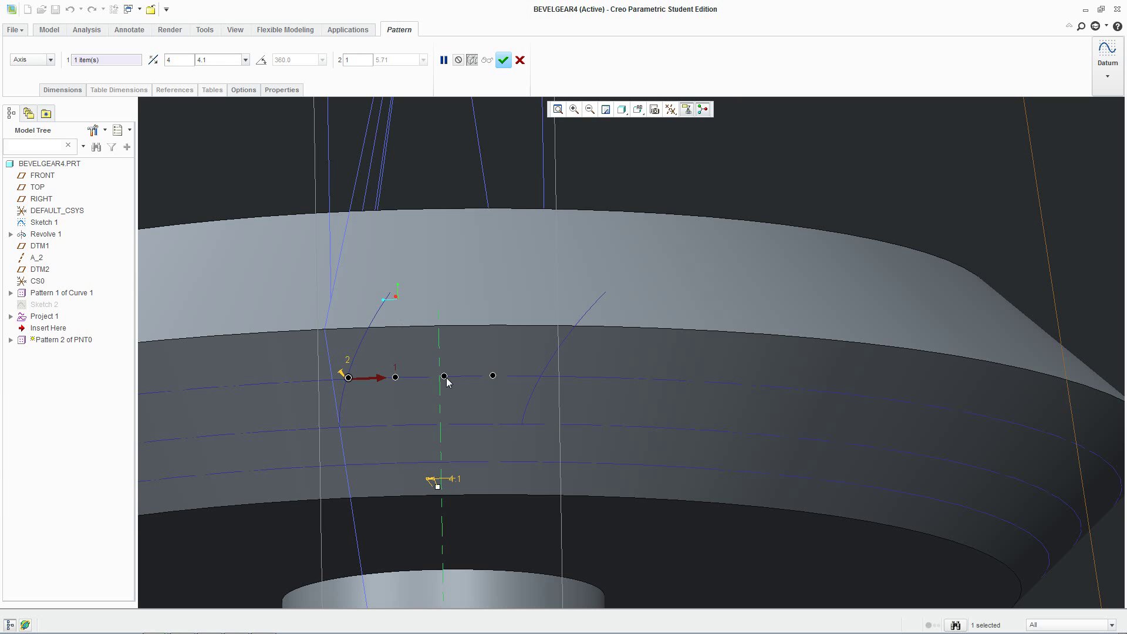
{"action": "left_click", "coordinate": [504, 59]}
{"action": "middle_click_drag", "start_coordinate": [761, 261], "coordinate": [860, 234]}
{"action": "middle_click_drag", "start_coordinate": [910, 261], "coordinate": [850, 297]}
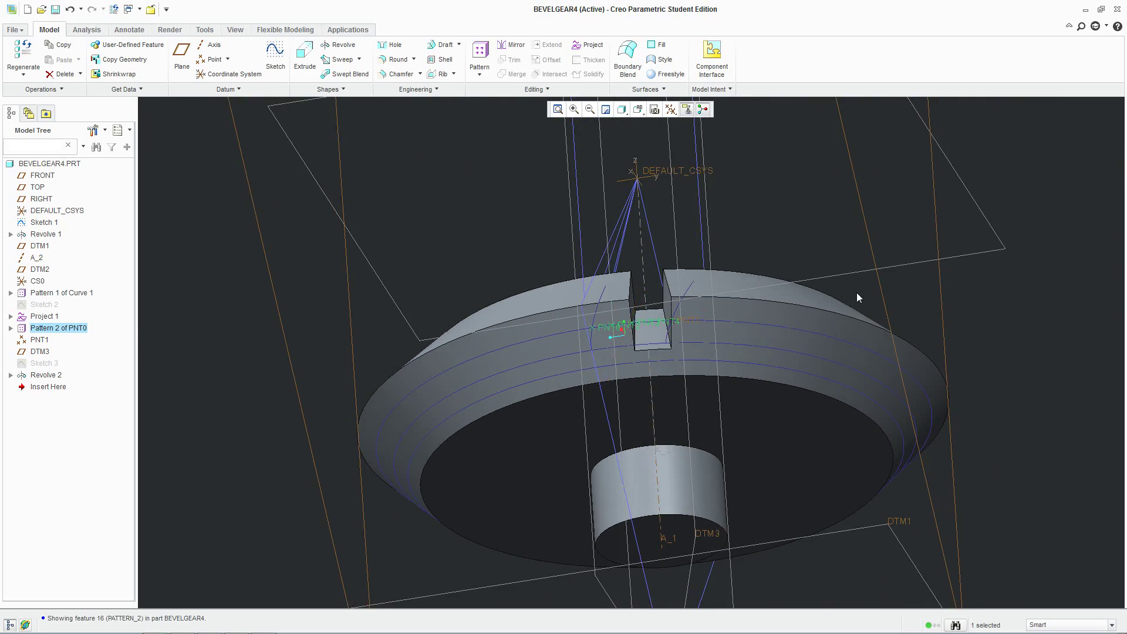
{"action": "scroll", "coordinate": [858, 293], "scroll_direction": "down", "scroll_amount": 3}
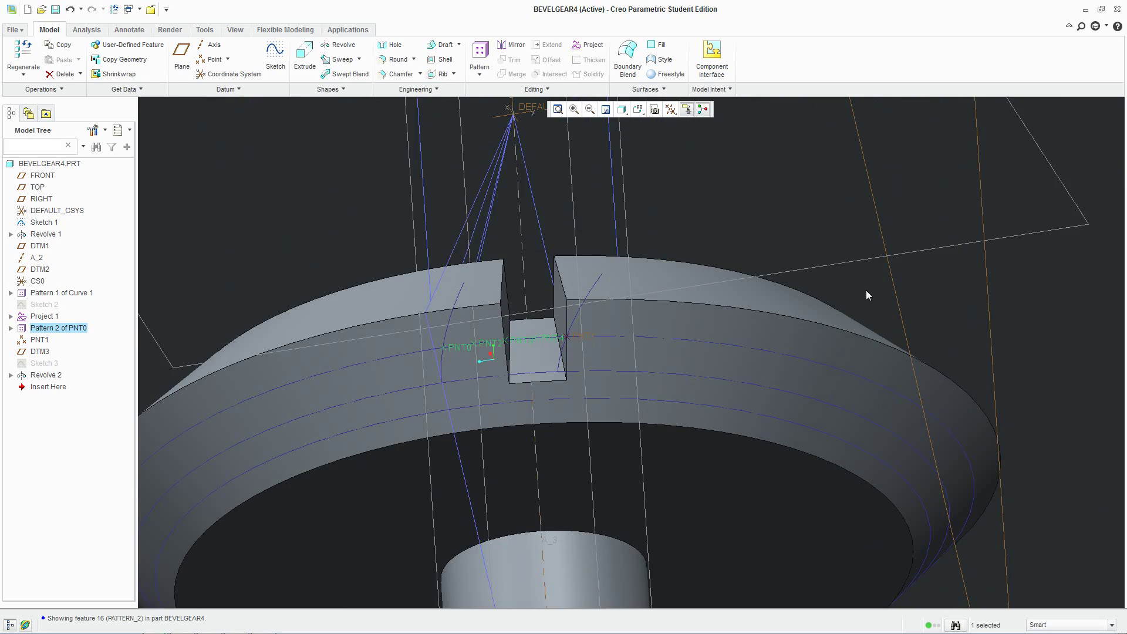
{"action": "middle_click_drag", "start_coordinate": [867, 292], "coordinate": [820, 293]}
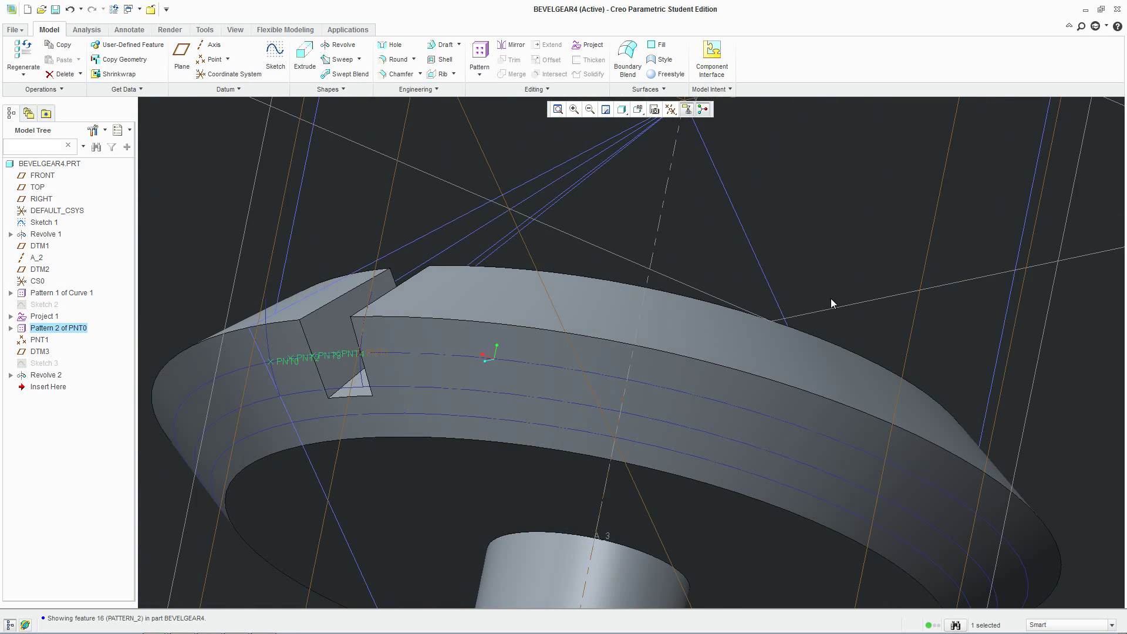